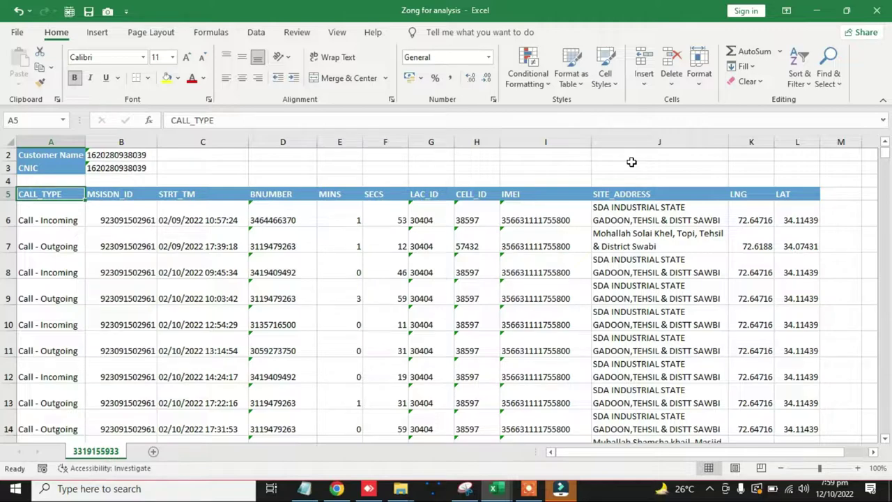
Copy the call-record table from the CALL_TYPE header in row 5 down to row 357.
key(ctrl+shift+Right)
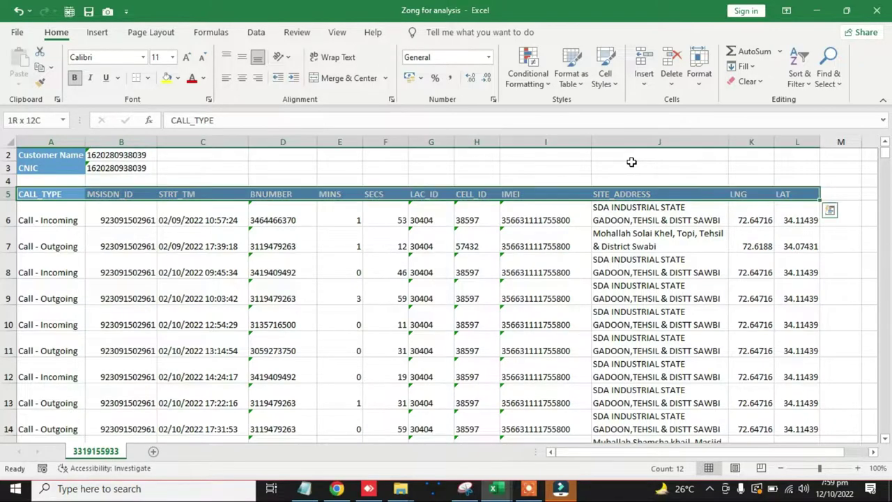
key(ctrl+shift+Down)
key(ctrl+c)
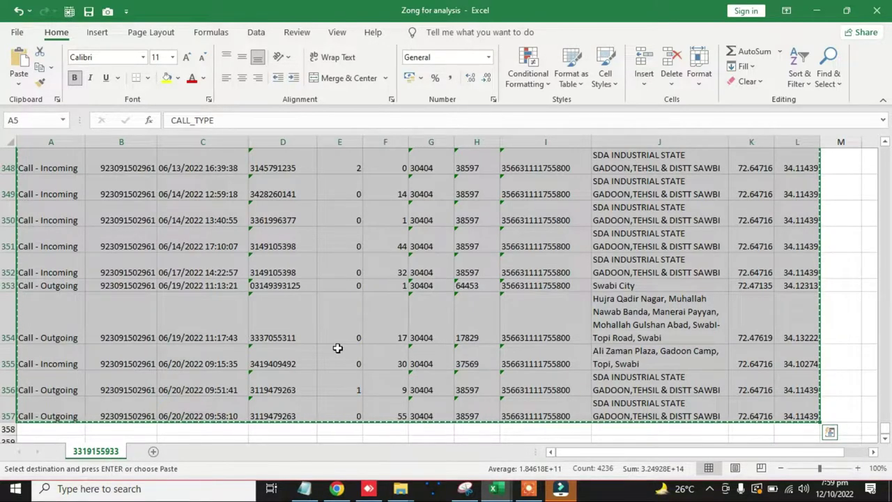
Paste the copied call table into cell A3 of a new Sheet2.
click(153, 452)
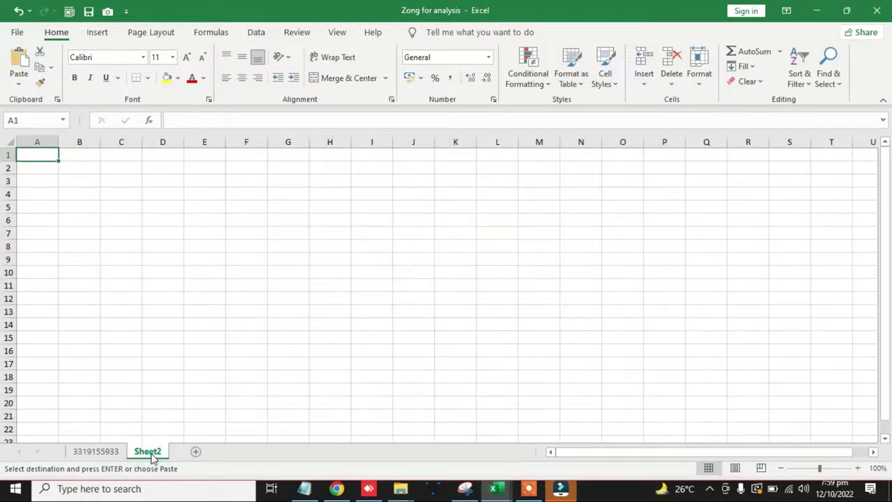
key(Down)
key(Down)
key(ctrl+v)
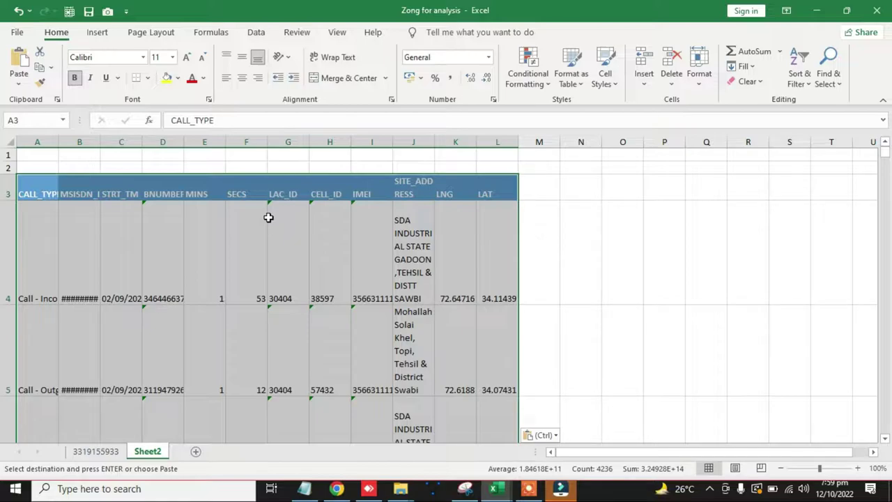
Keep text unwrapped and AutoFit columns A and B for call types and MSISDN numbers.
click(347, 58)
click(347, 58)
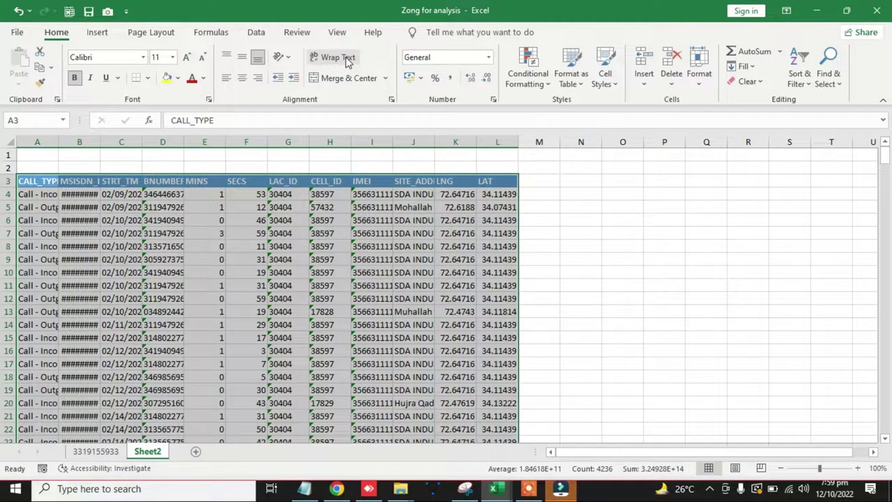
double_click(58, 141)
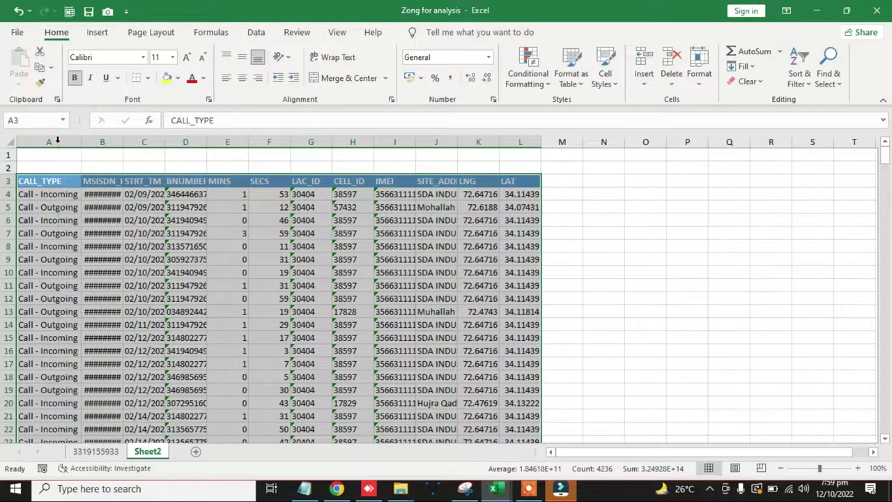
double_click(124, 142)
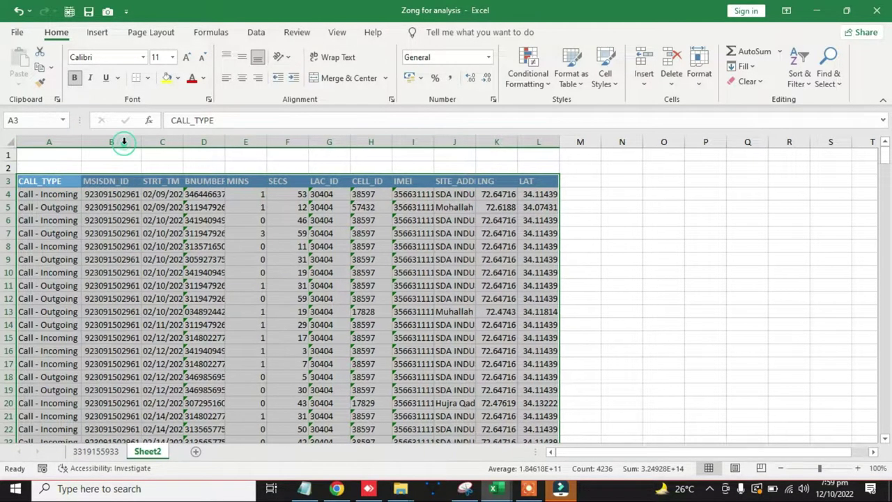
click(33, 142)
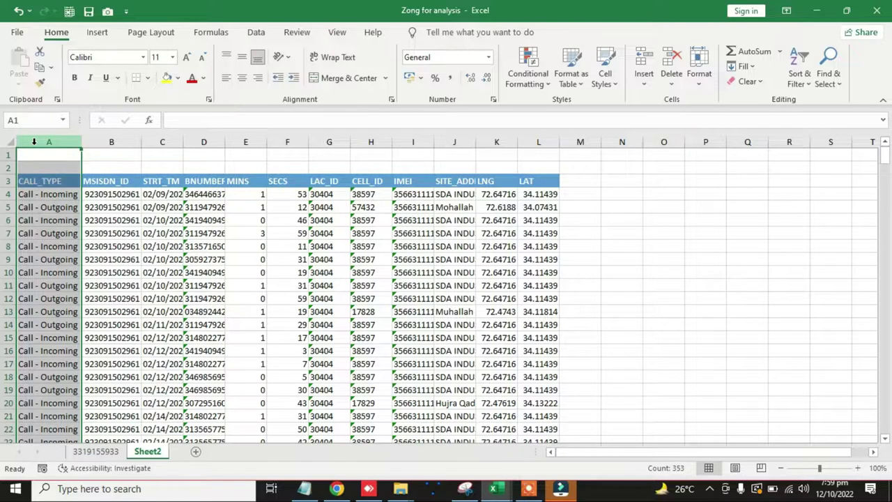
Delete the two empty rows 1–2 so the CALL_TYPE header sits in row 1.
click(8, 155)
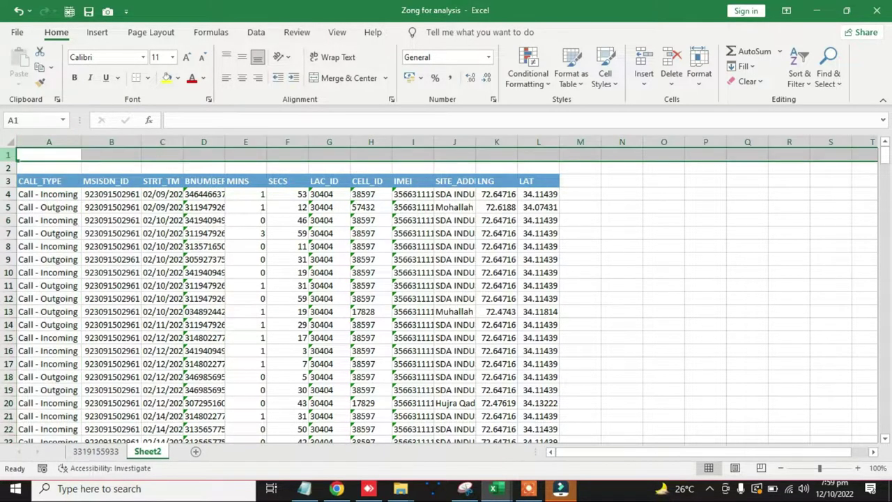
shift+click(9, 168)
key(ctrl+minus)
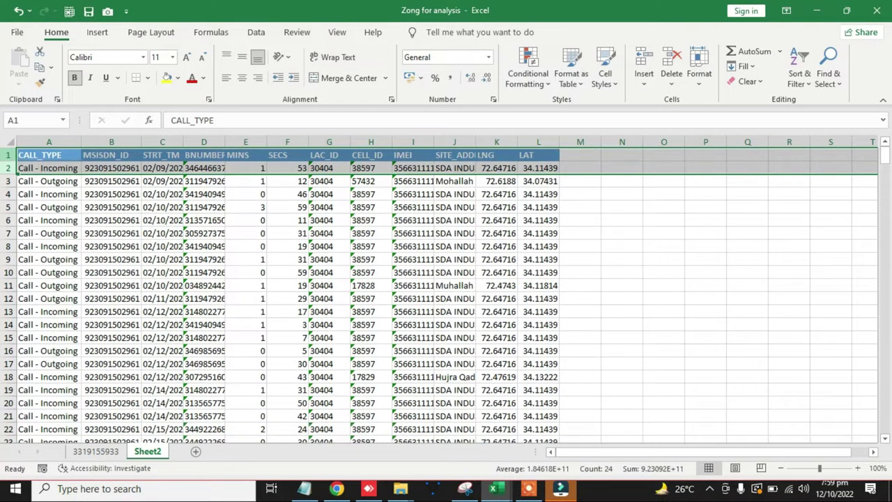
key(Down)
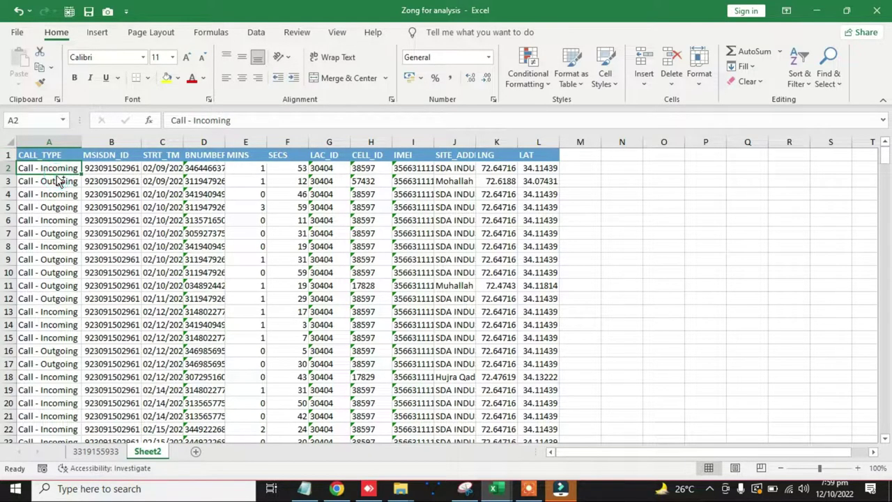
key(ctrl+a)
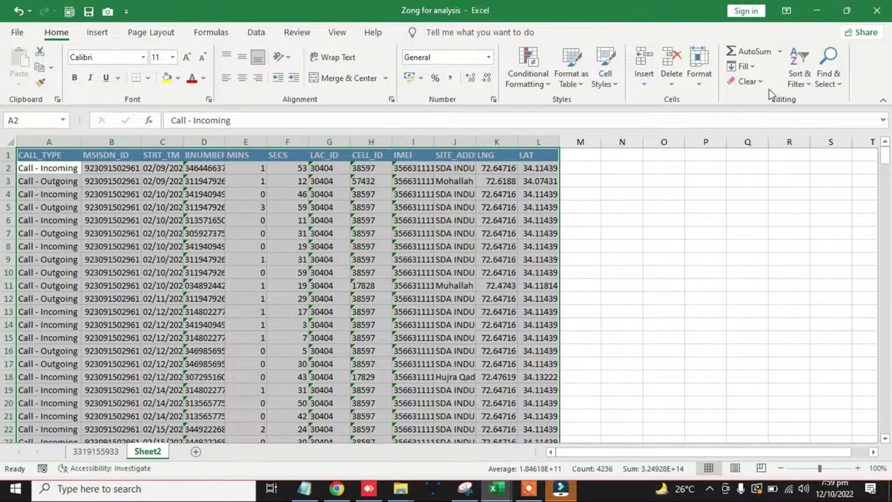
click(748, 82)
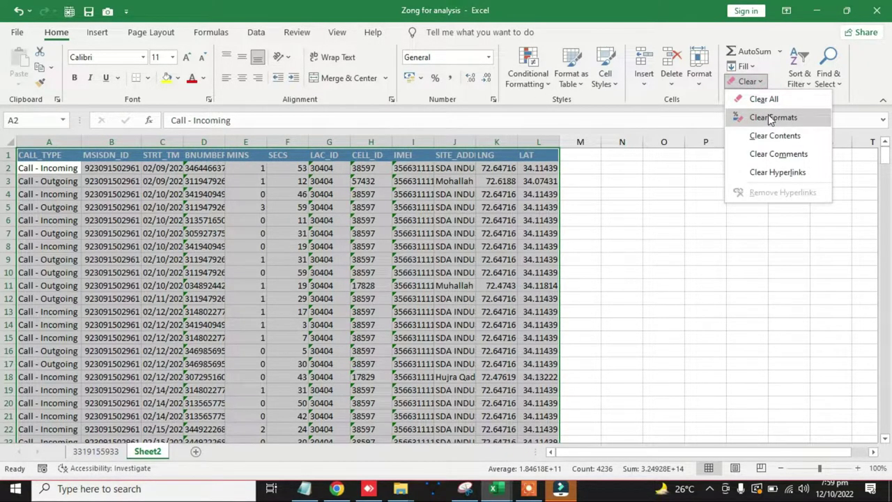
click(618, 200)
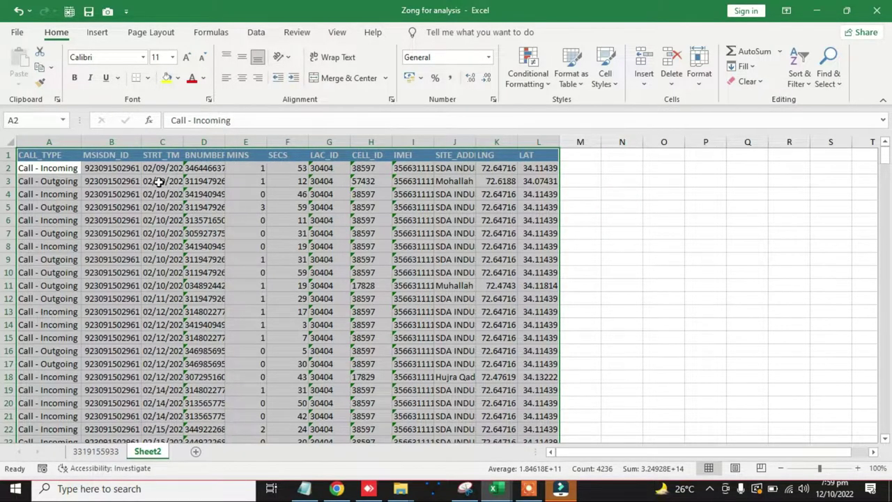
click(130, 180)
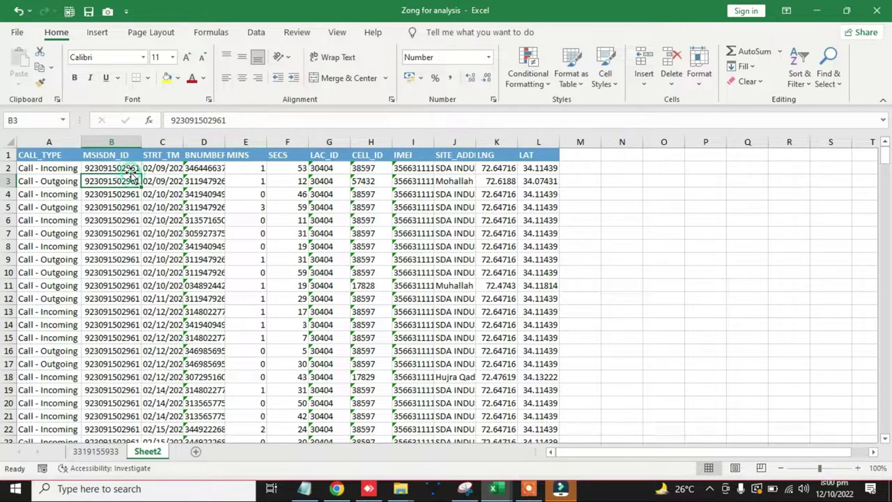
AutoFit the STRT_TM column C and BNUMBER column D to show full dates and numbers.
click(121, 168)
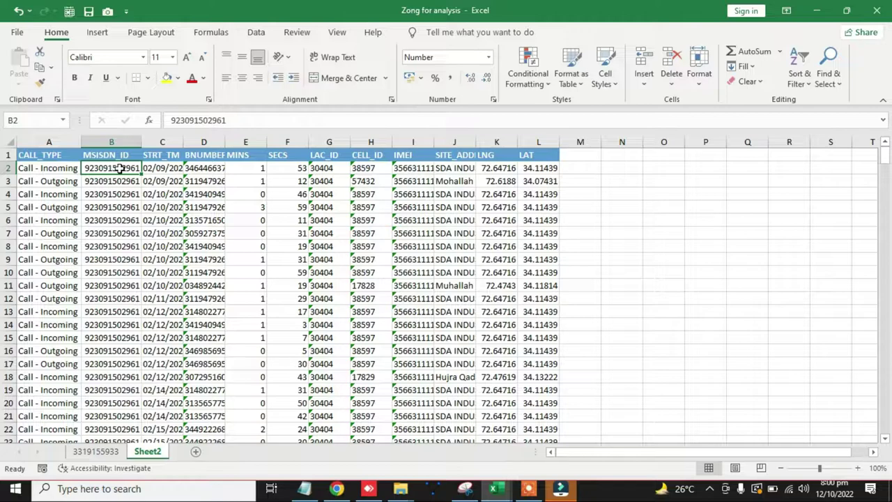
double_click(183, 142)
double_click(268, 142)
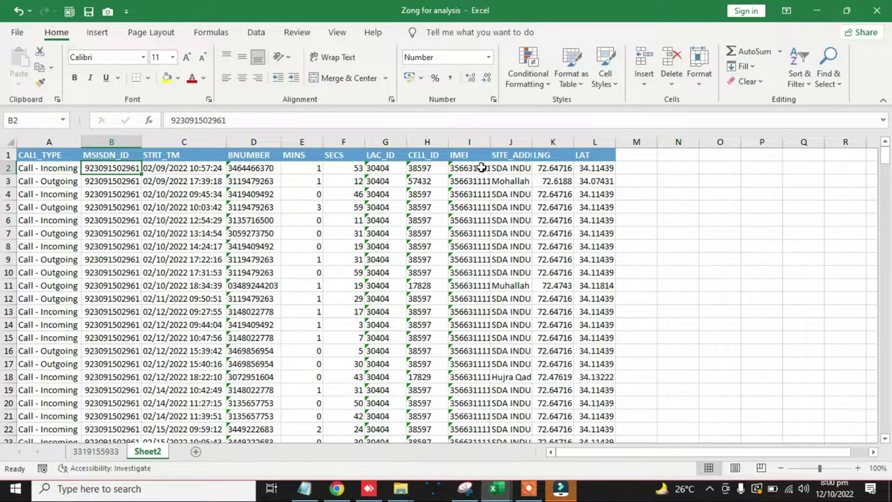
AutoFit the IMEI column I and SITE_ADDRESS column J, then select the data region.
key(ctrl+Home)
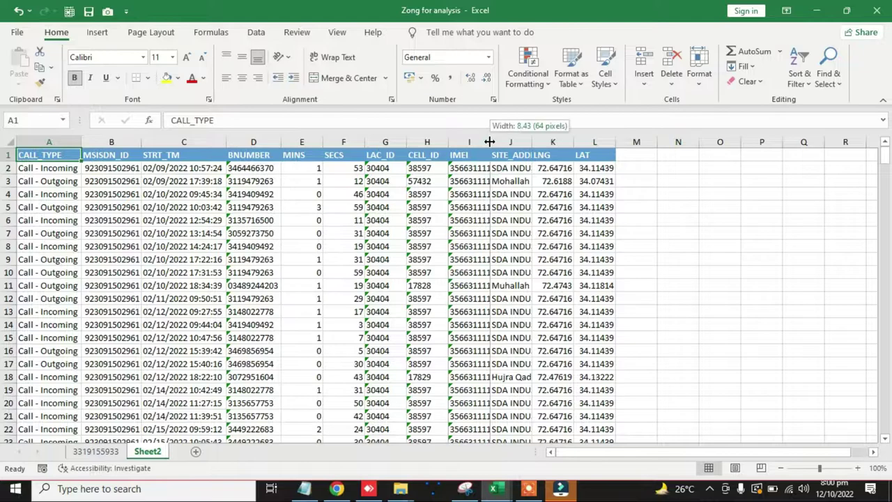
double_click(490, 142)
double_click(563, 141)
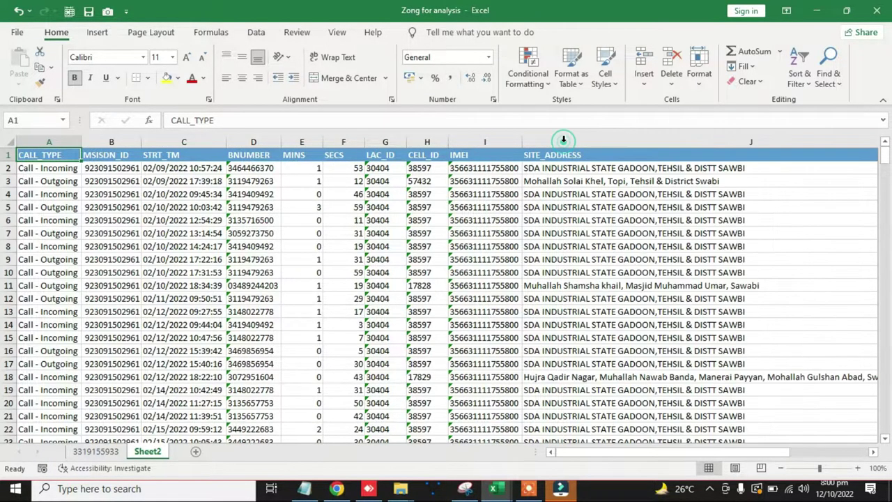
key(Right)
key(Right)
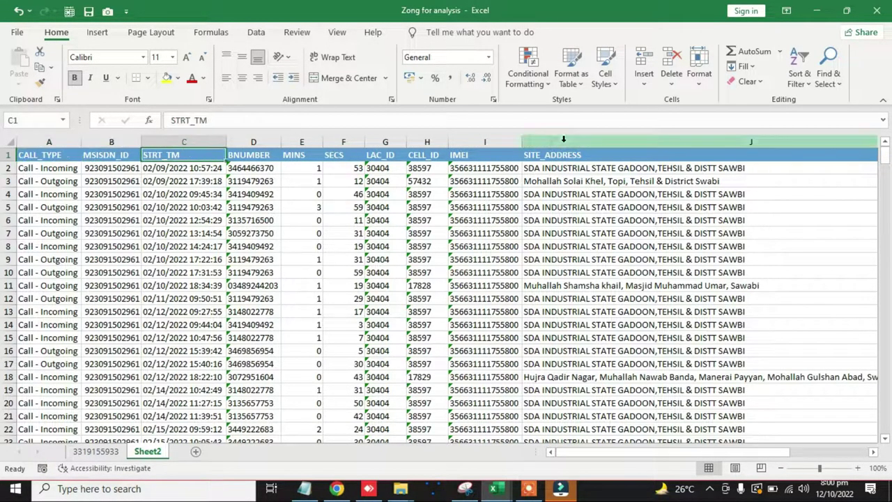
key(Down)
key(Right)
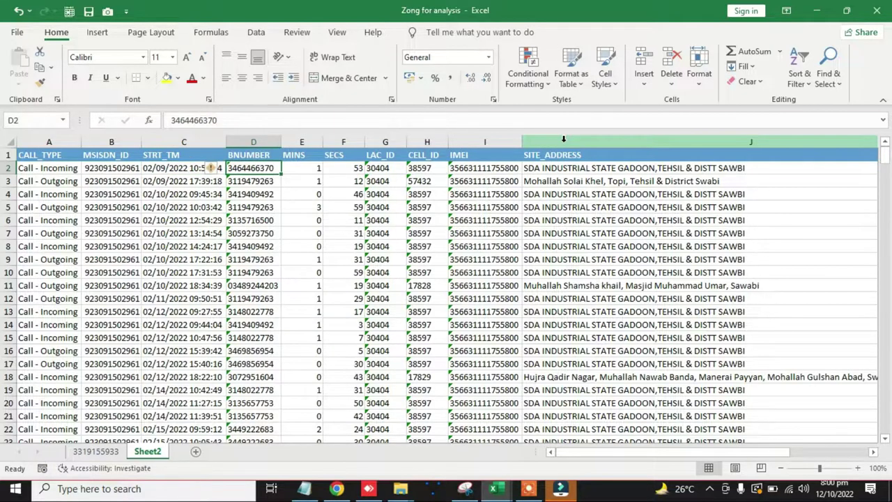
key(Right)
key(Right)
key(Right)
key(Right)
key(Right)
key(Right)
key(Right)
key(Right)
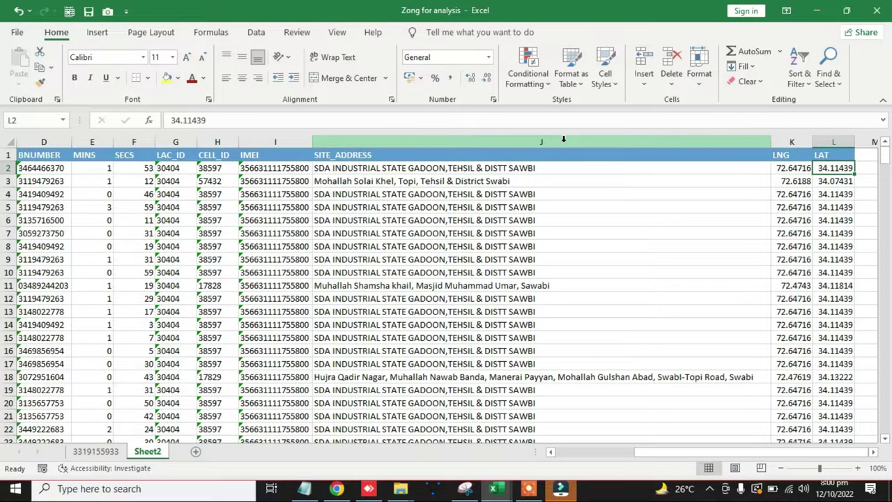
key(Home)
key(Right)
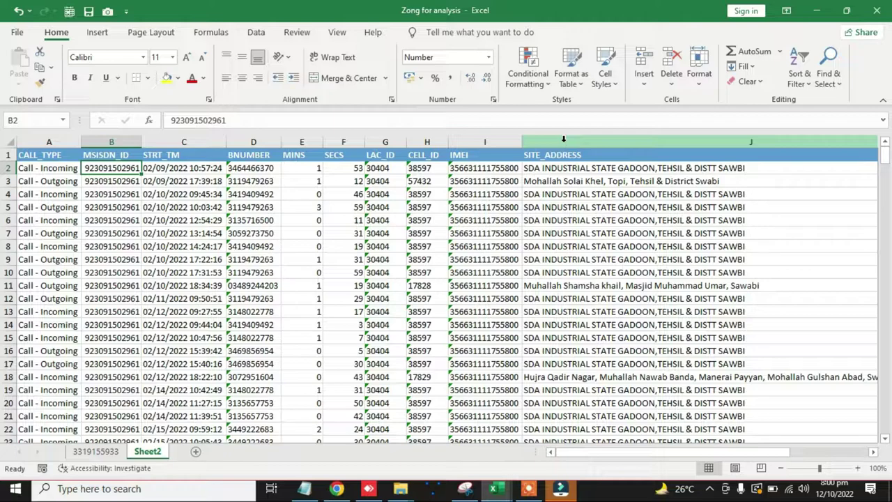
key(ctrl+a)
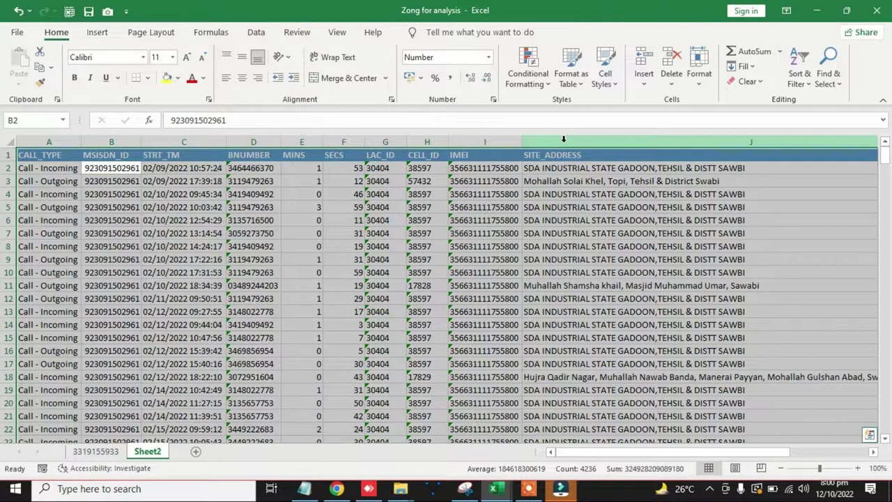
key(ctrl+t)
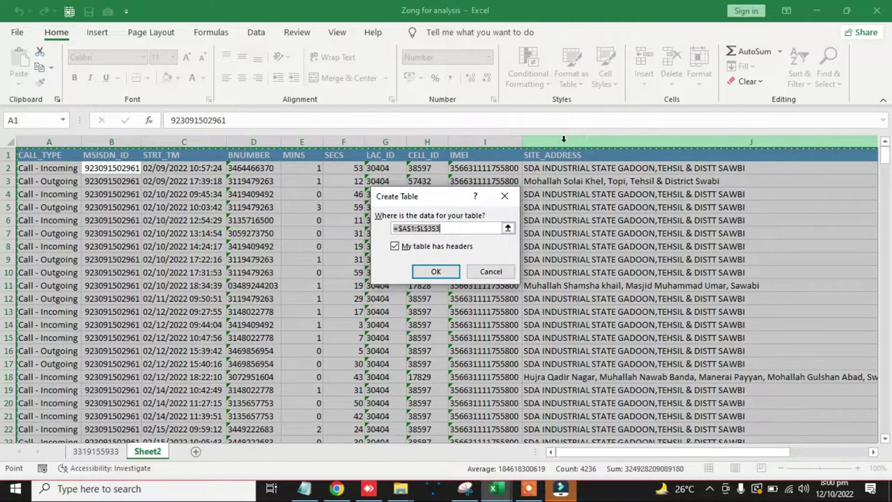
key(Escape)
key(Down)
key(Right)
key(Right)
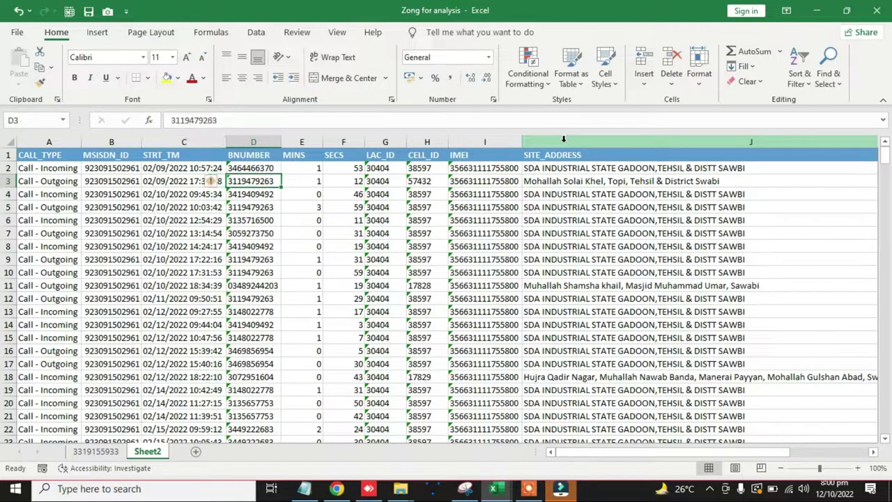
key(Down)
key(Down)
key(Down)
key(Down)
key(Down)
key(Down)
key(Down)
key(Down)
key(Down)
key(Down)
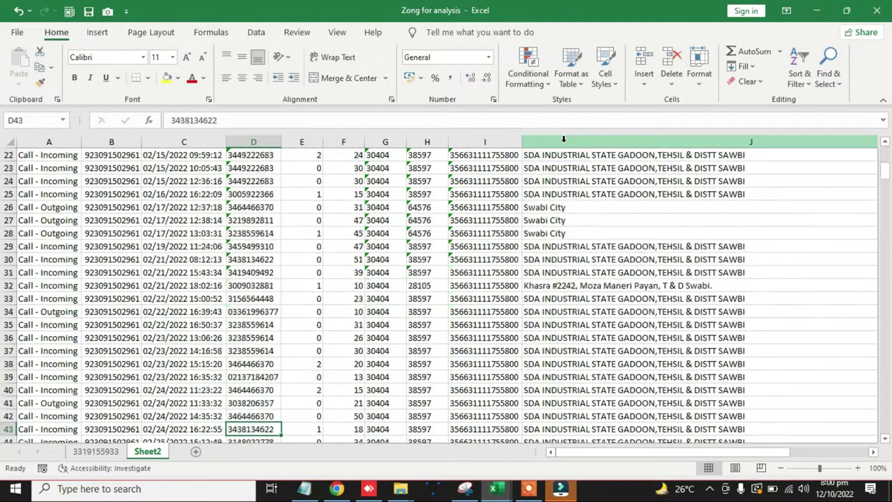
key(Down)
key(Down)
key(Down)
key(Down)
key(Down)
key(Down)
key(Down)
key(Down)
key(Down)
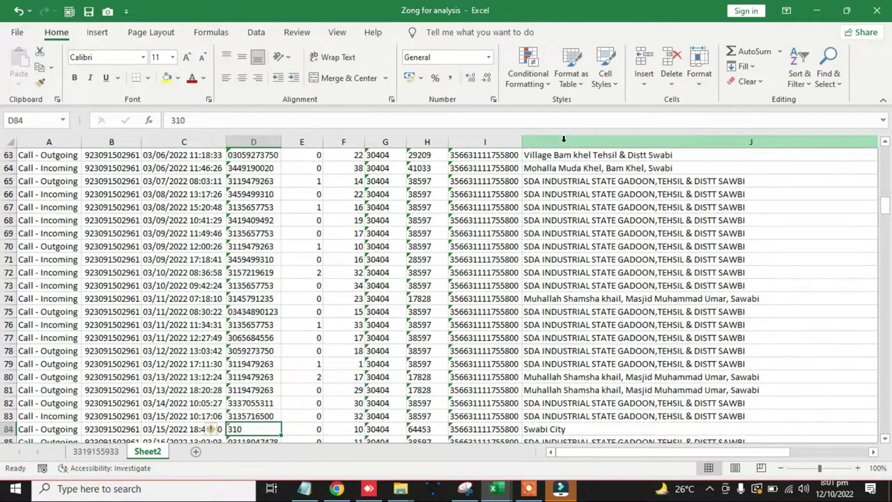
key(Down)
key(Down)
key(Down)
key(Down)
key(Down)
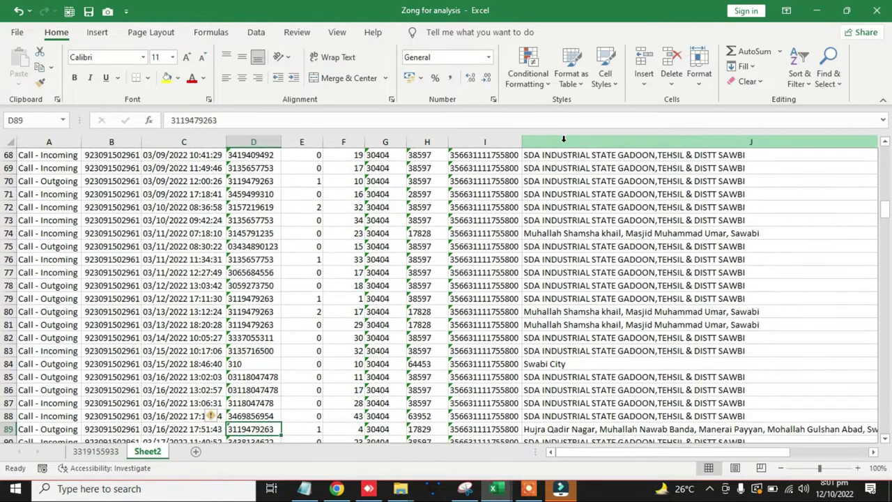
key(Up)
key(Up)
key(Up)
key(Up)
key(Up)
key(Up)
key(Up)
key(Up)
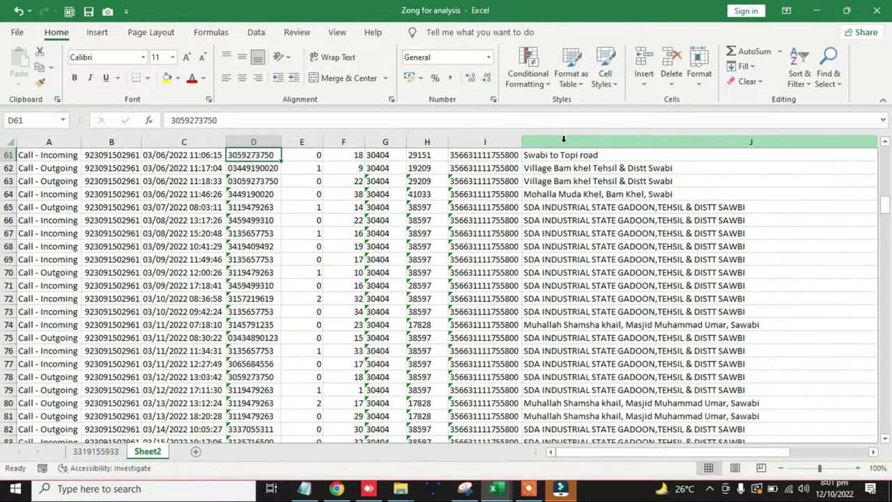
key(Up)
key(Up)
key(Up)
key(Right)
key(ctrl+Up)
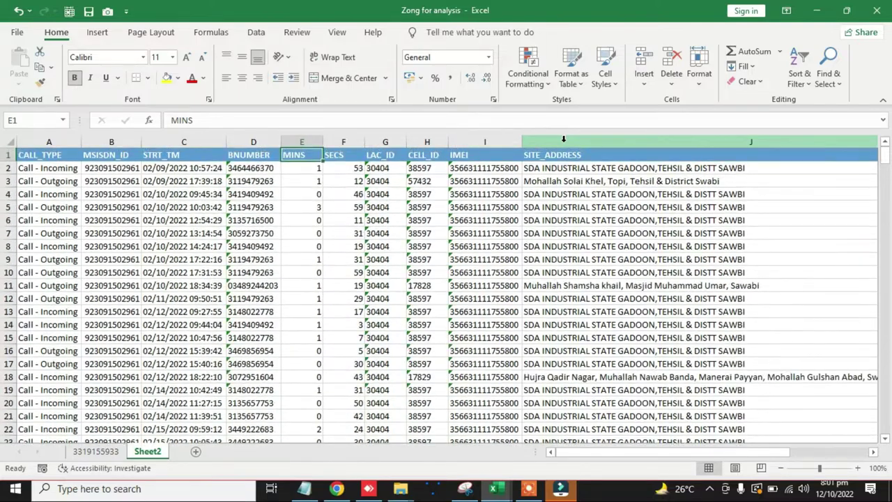
Insert a blank entire column E next to BNUMBER.
key(Down)
key(ctrl+shift+plus)
key(r)
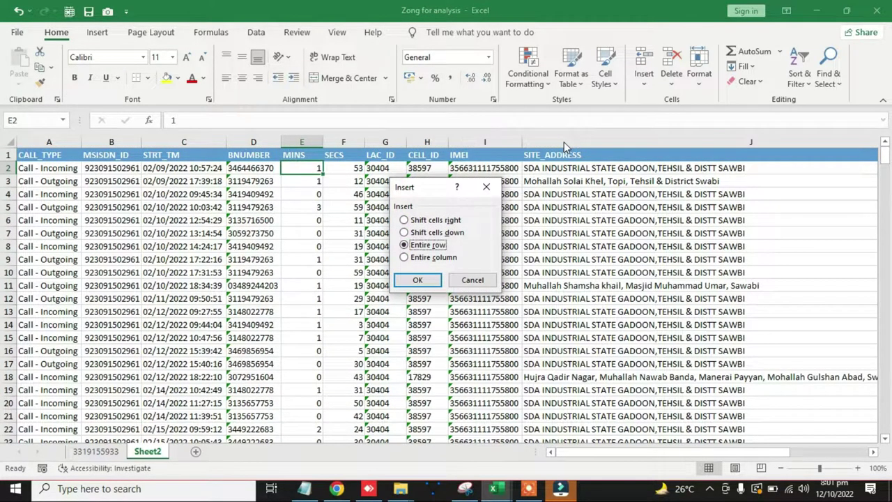
key(c)
key(Return)
Enter =RIGHT(D2,10) in E2 to extract the last ten digits of the B number.
text(=)
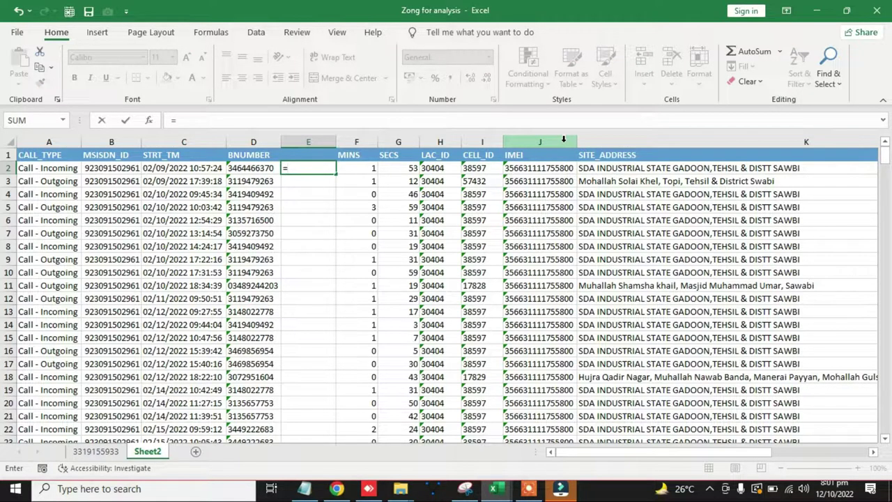
text(Righ)
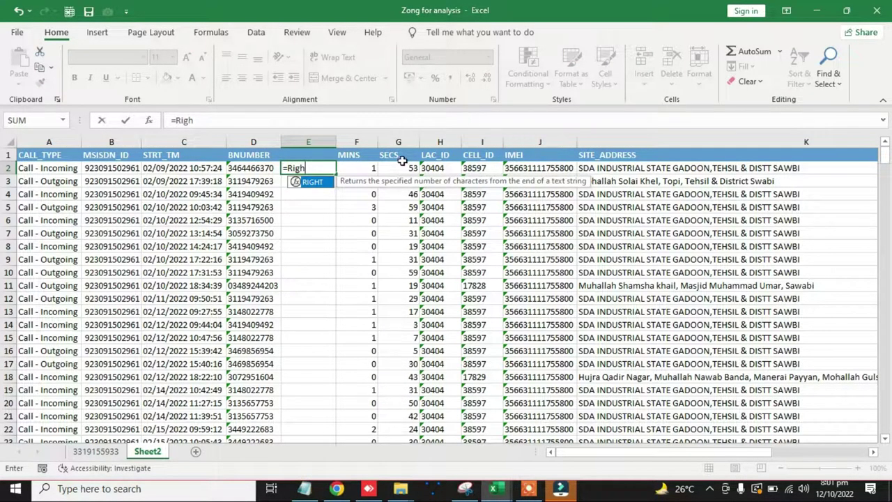
double_click(320, 183)
click(265, 168)
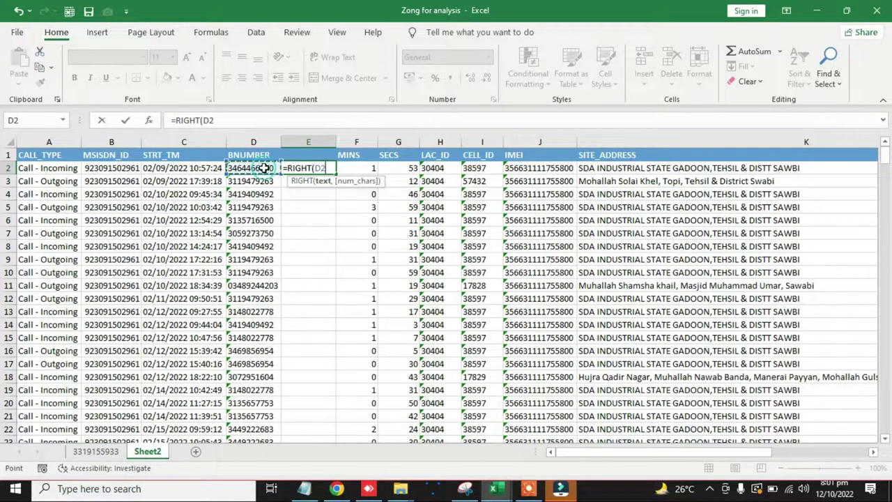
text())
key(ctrl+Return)
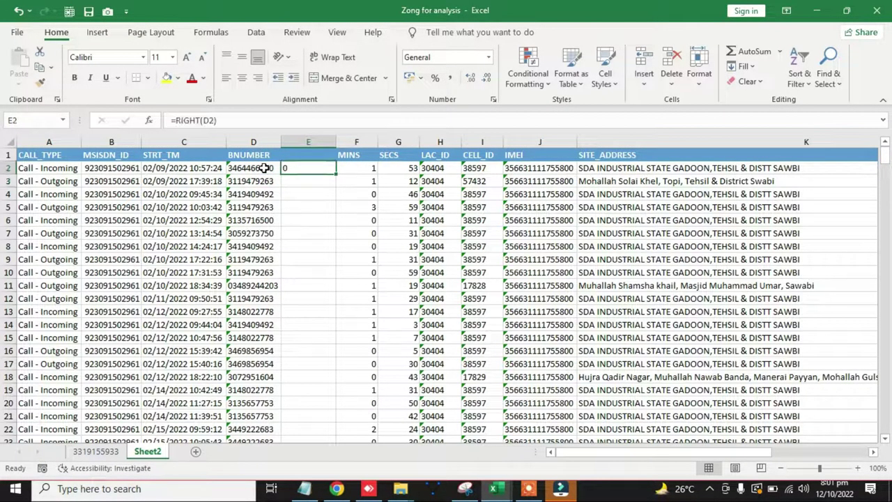
key(F2)
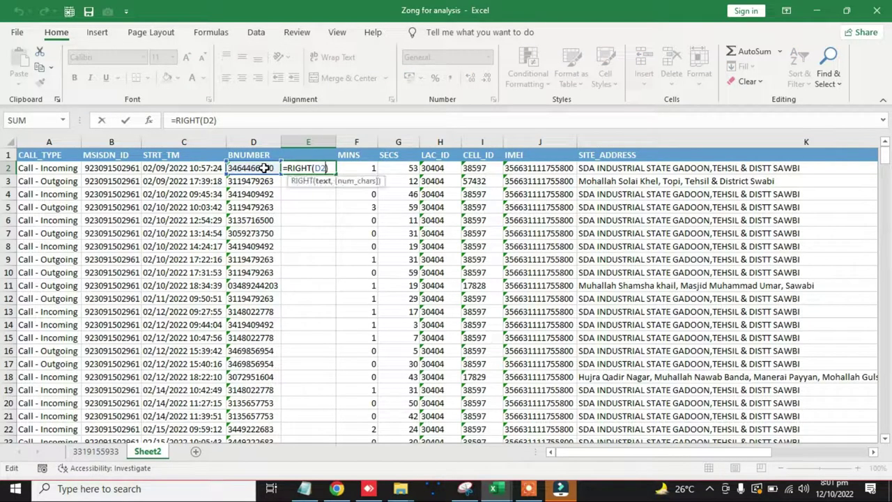
text(,)
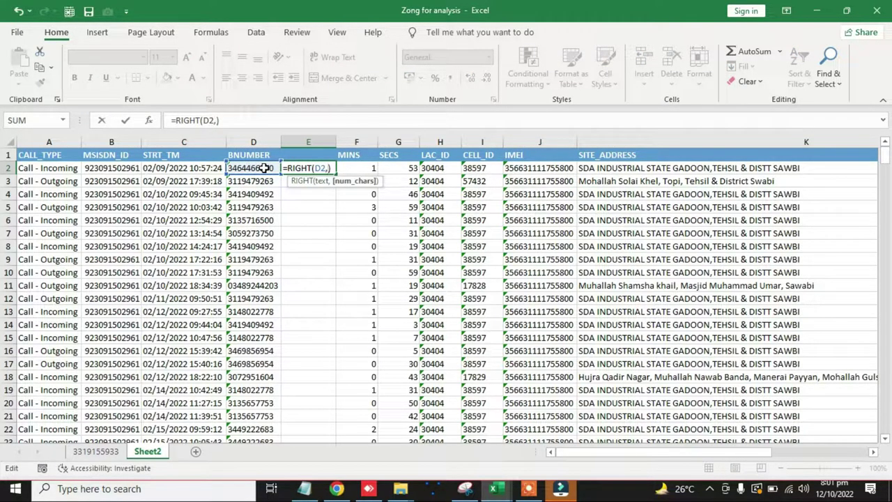
text(10)
key(Return)
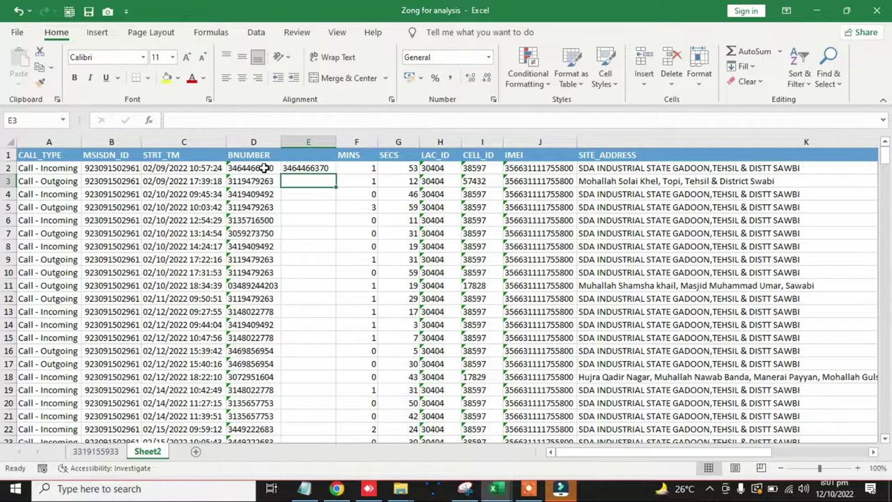
Fill the RIGHT formula down to row 353 and copy E2:E353.
key(Up)
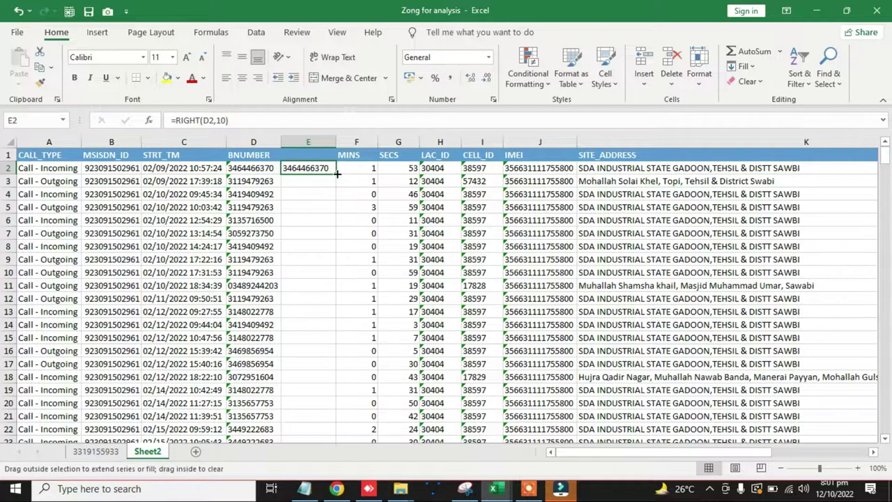
double_click(336, 174)
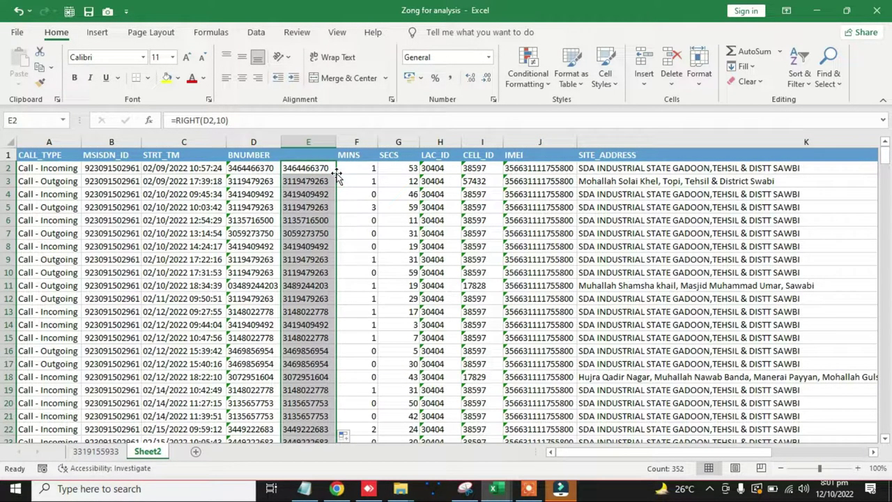
key(Down)
key(Down)
key(ctrl+Down)
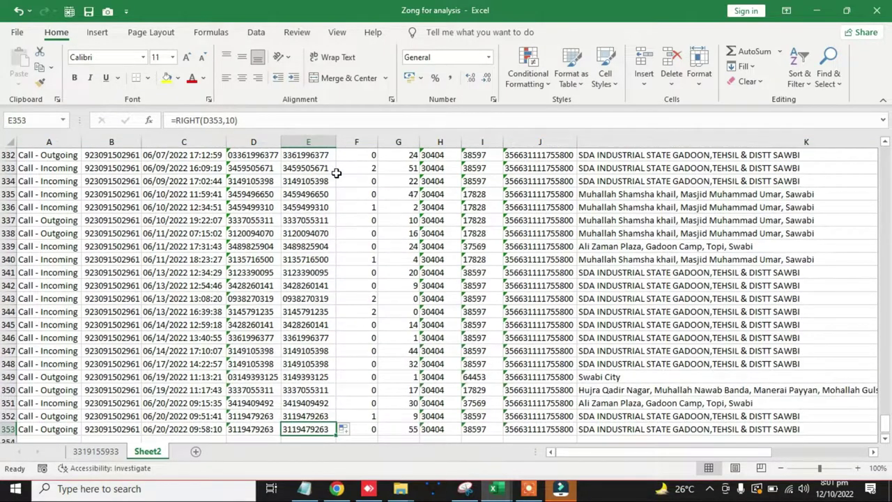
key(ctrl+Up)
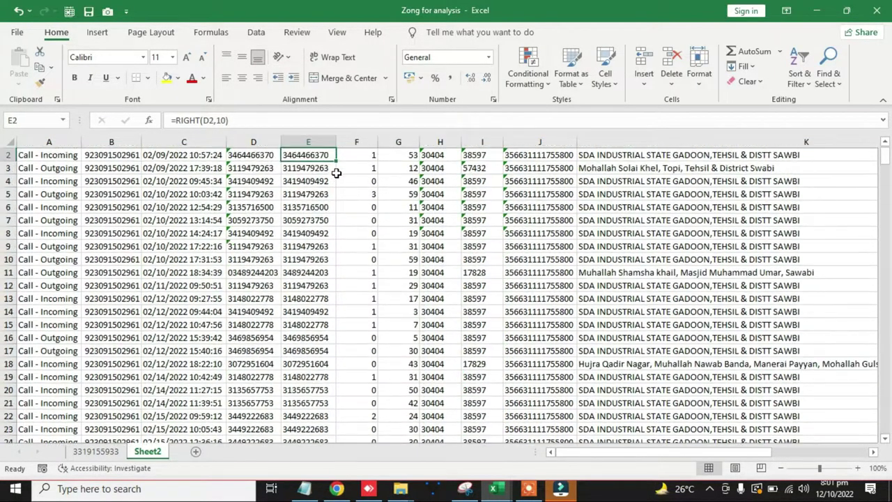
key(ctrl+shift+Down)
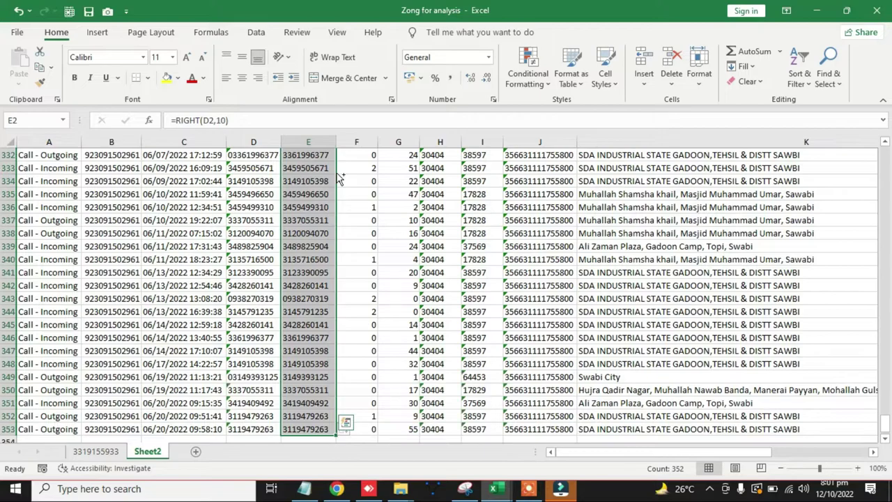
key(ctrl+c)
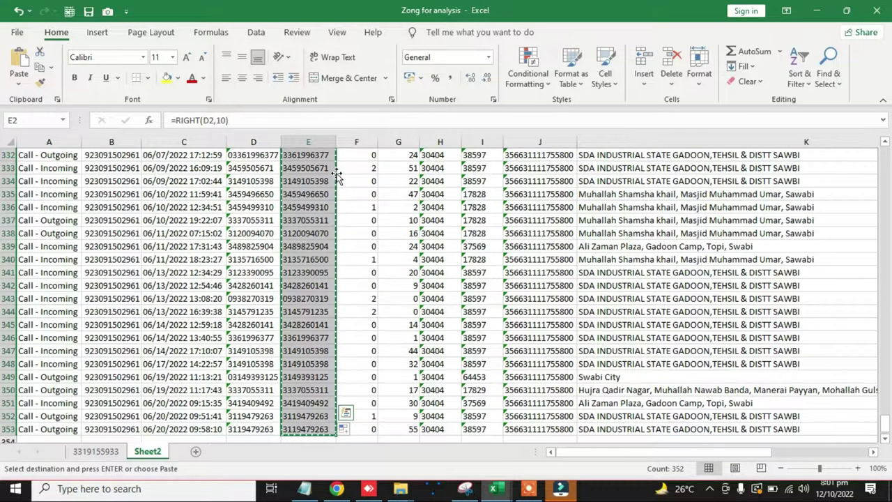
Paste the ten-digit results as values over BNUMBER and delete helper column E.
key(Left)
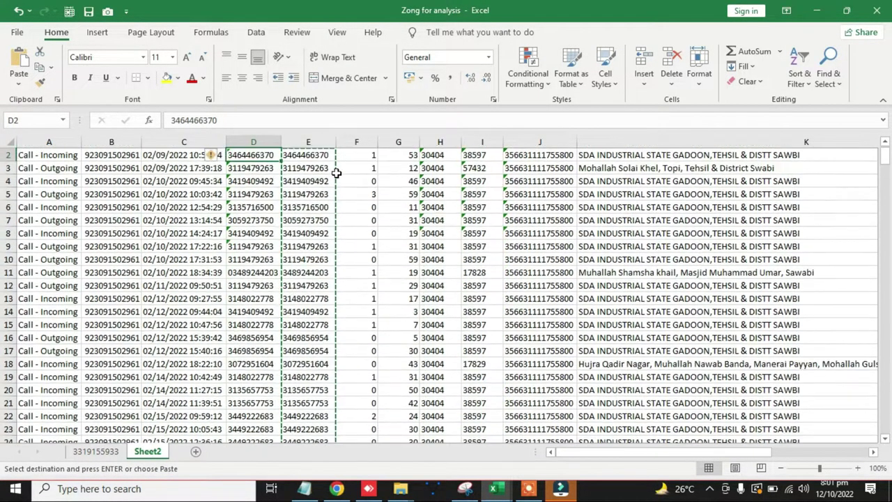
scroll(337, 174, up, 1)
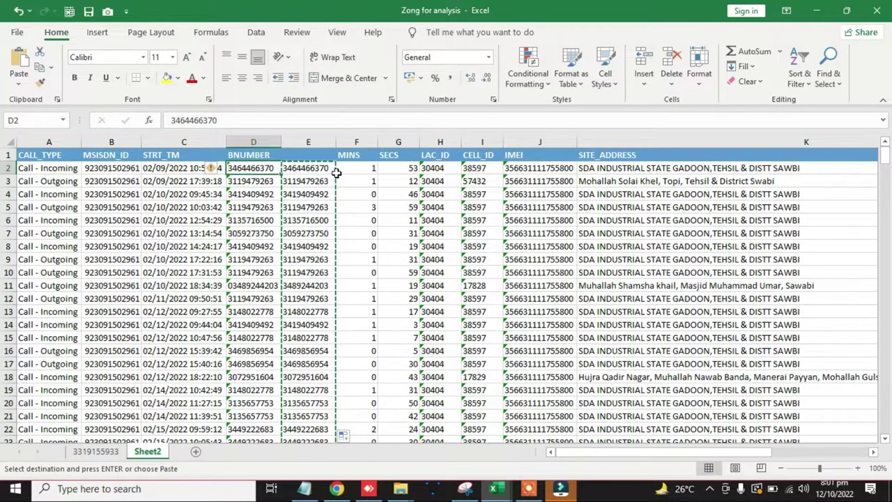
right_click(336, 172)
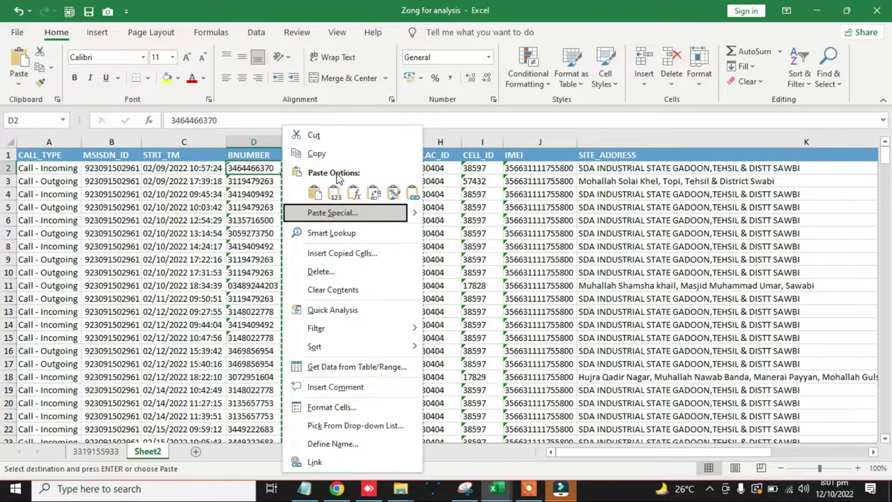
click(335, 191)
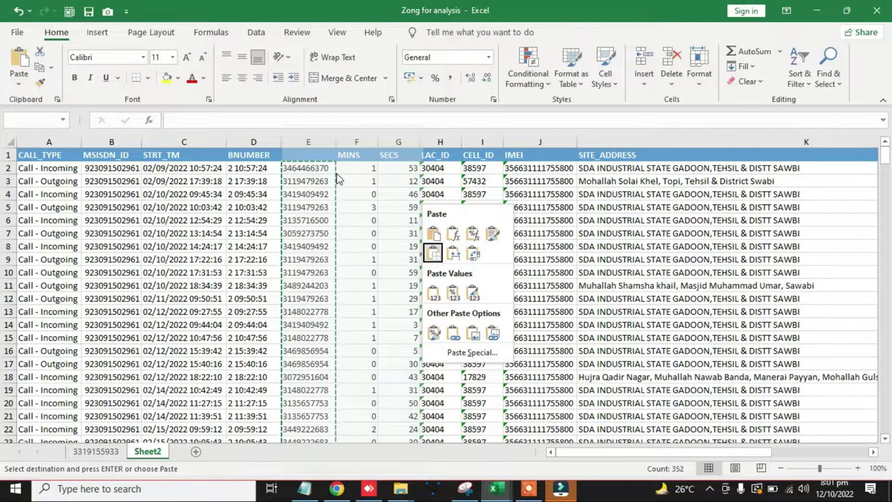
key(Down)
key(Return)
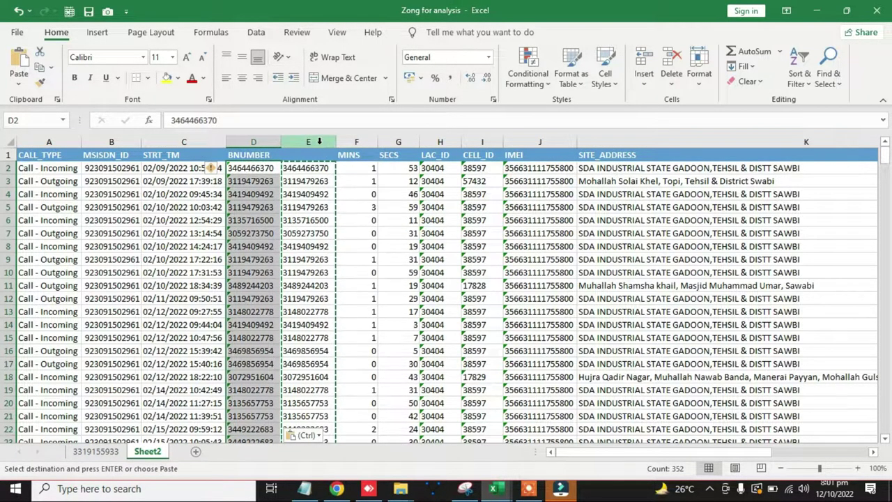
click(319, 141)
key(ctrl+minus)
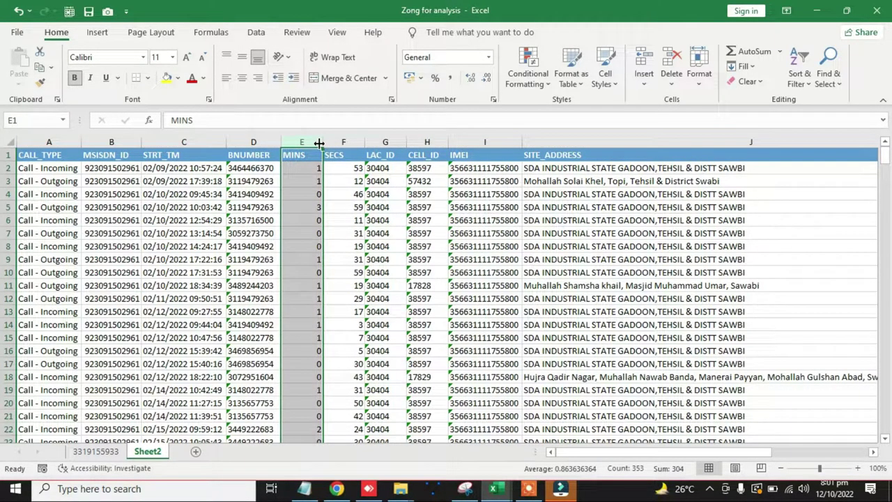
Convert the BNUMBER values in D2:D353 from text to real numbers.
key(Left)
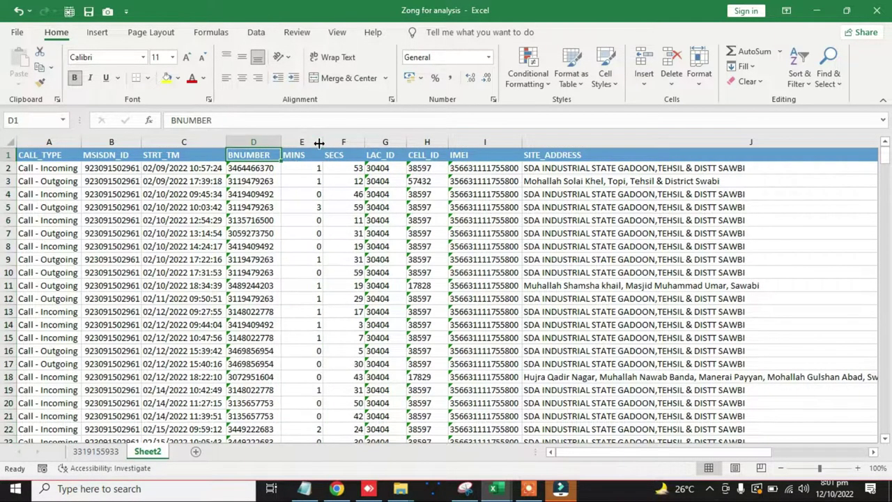
key(Down)
key(ctrl+shift+Down)
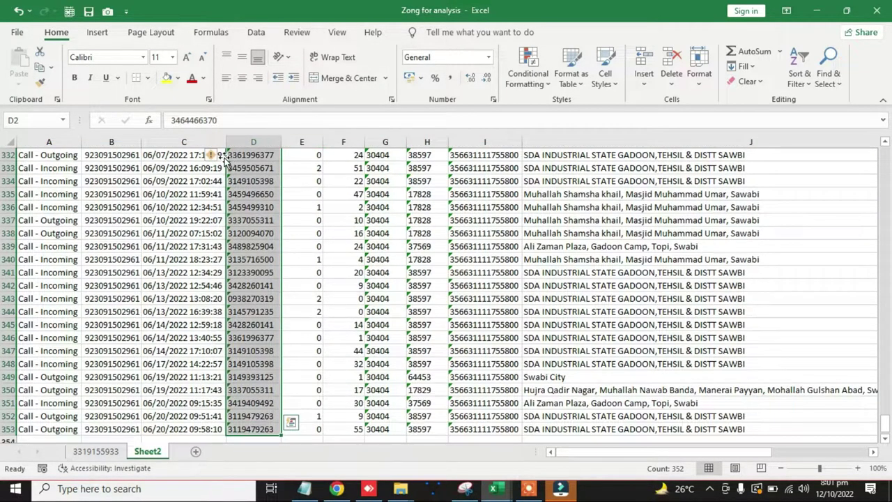
click(216, 155)
click(239, 191)
key(ctrl+Up)
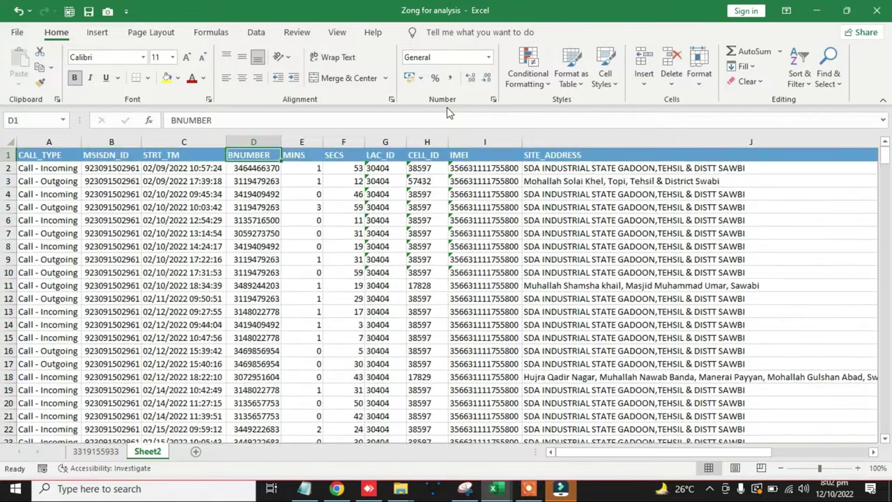
key(Down)
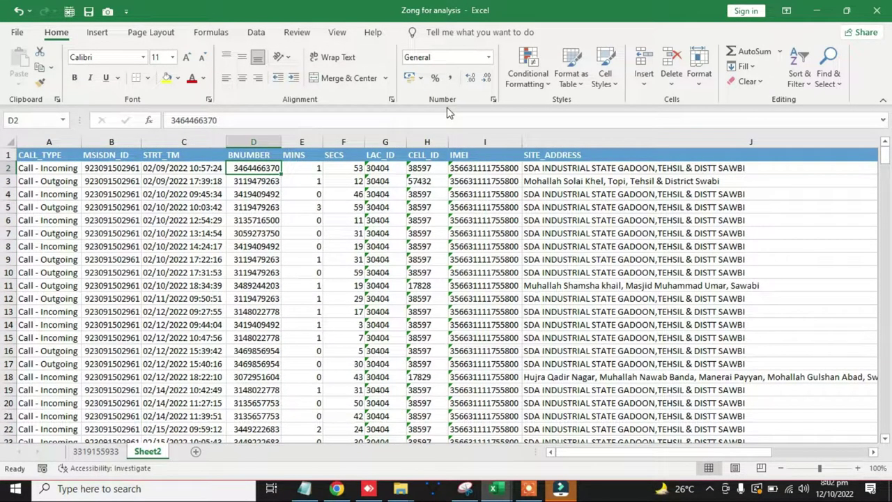
key(Left)
key(Left)
key(Right)
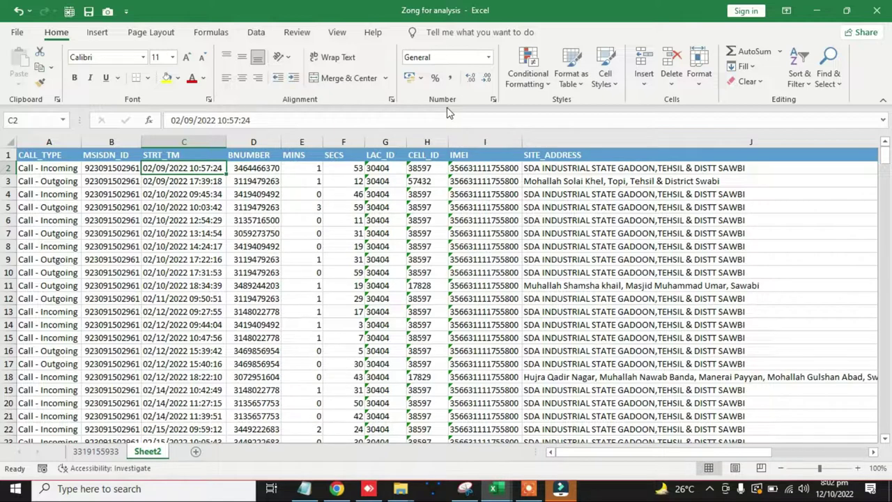
Insert a blank entire column D between STRT_TM and BNUMBER.
key(Right)
key(ctrl+plus)
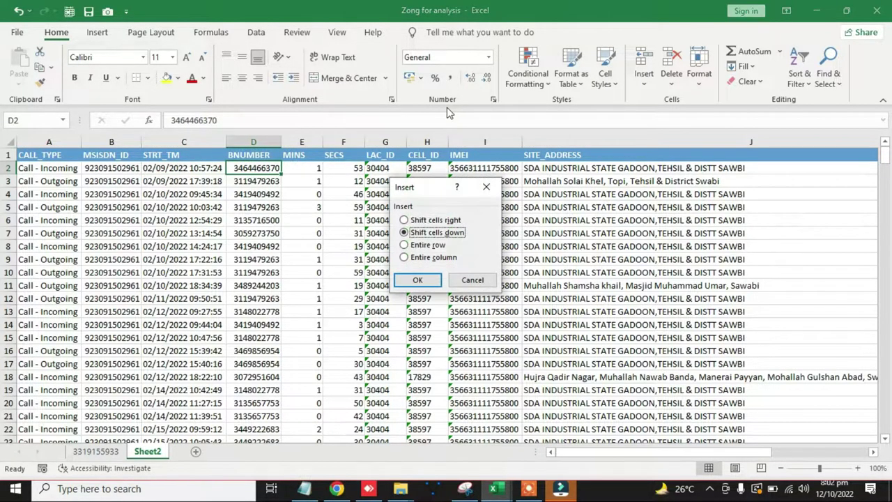
key(Down)
key(Down)
key(Up)
key(Down)
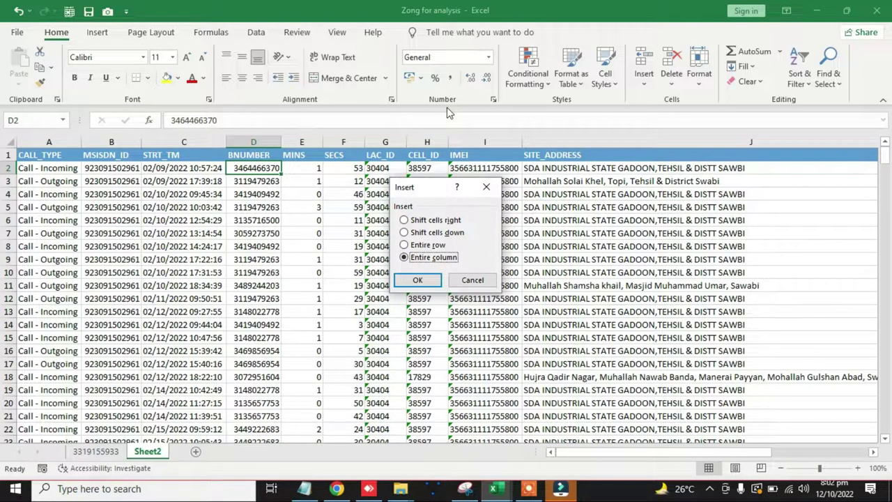
key(Return)
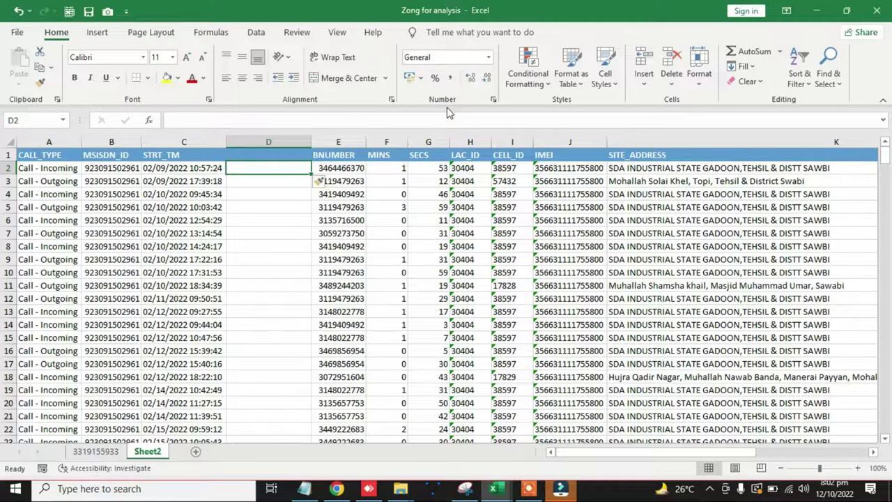
Select the STRT_TM values C2:C353 and launch Convert Text to Columns with Alt+A+E.
key(Left)
key(ctrl+shift+Down)
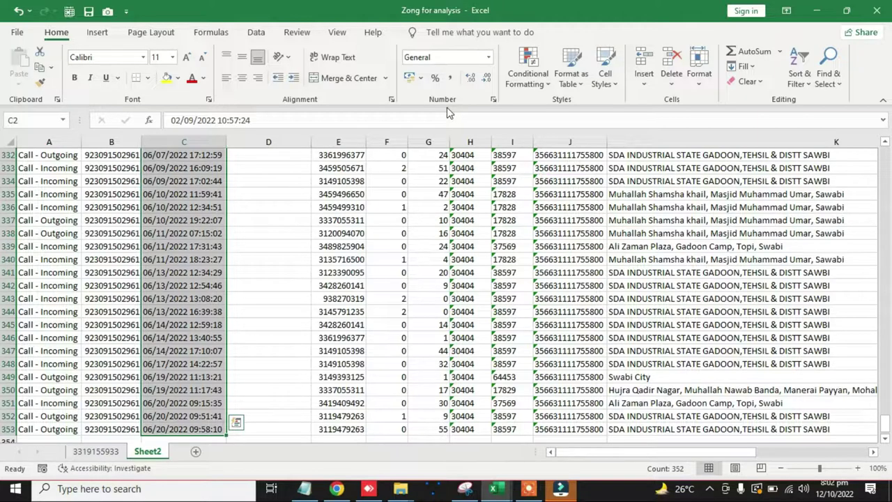
key(alt+a)
key(e)
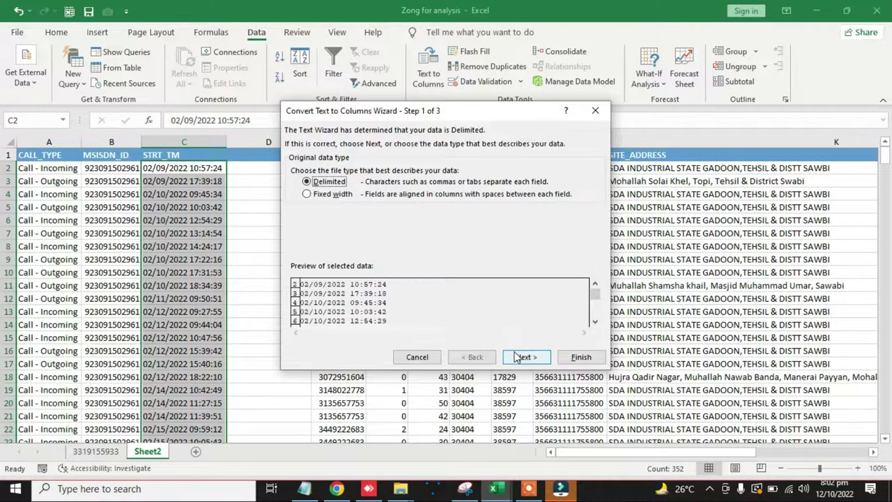
Split STRT_TM delimited by space (not comma, consecutive as one) into dates and times.
click(524, 357)
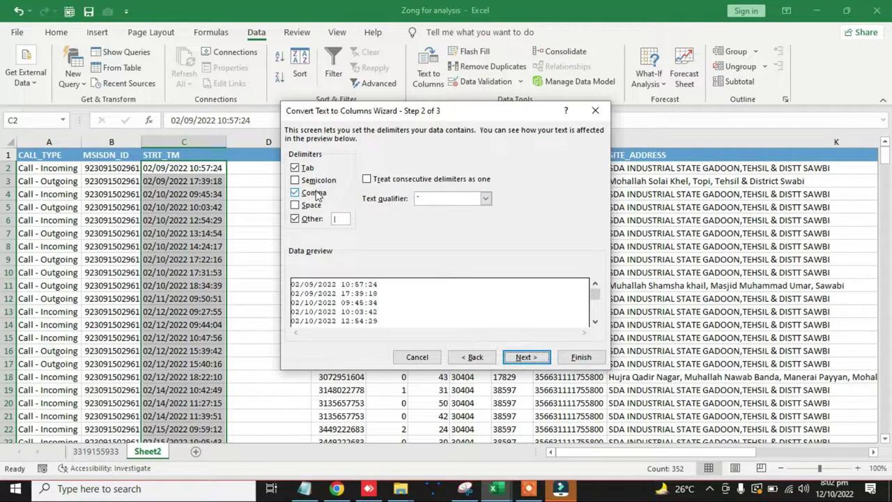
click(295, 193)
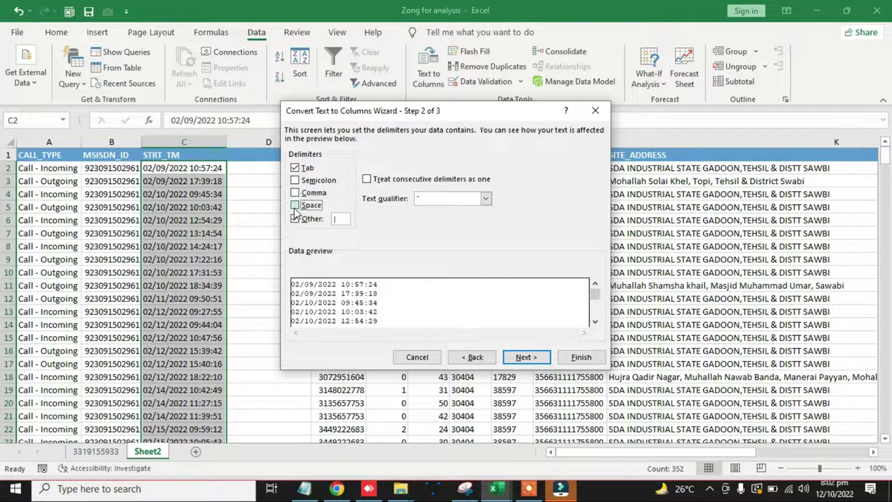
click(295, 205)
click(295, 219)
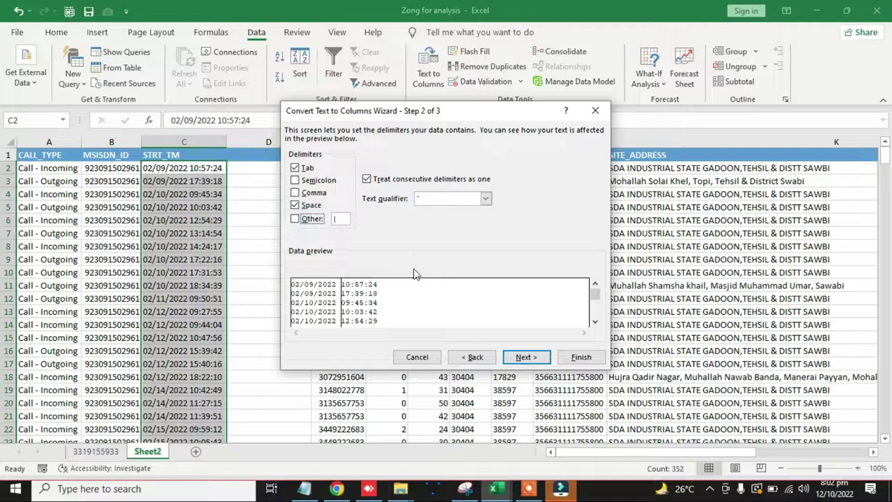
click(526, 361)
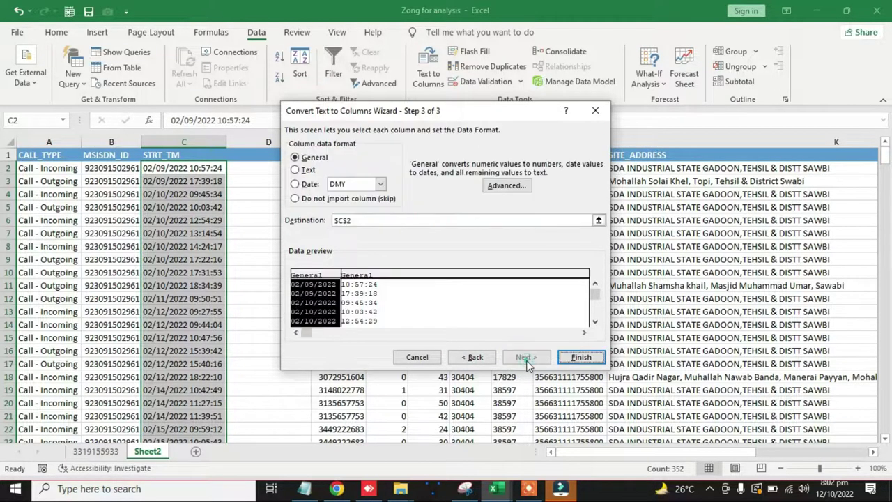
click(577, 359)
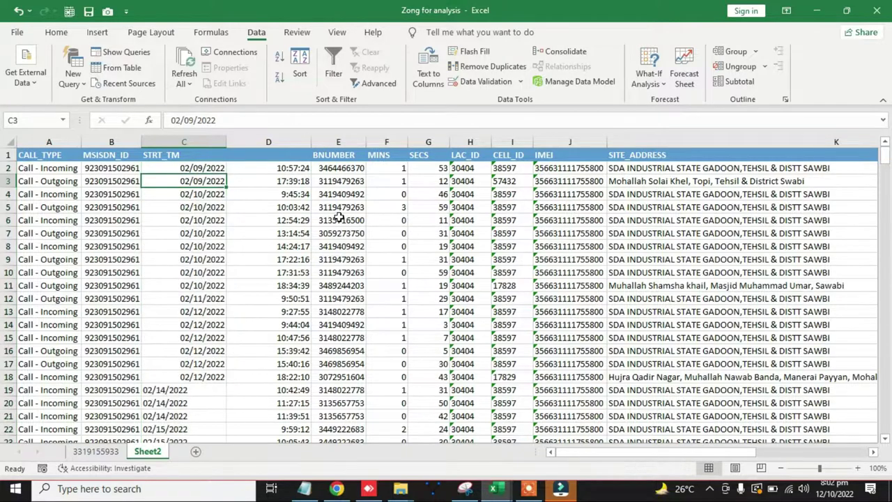
key(Right)
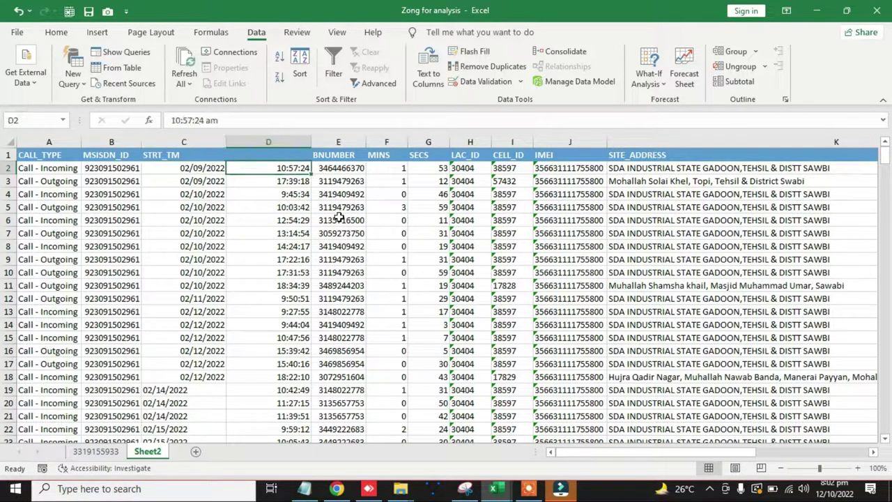
key(Down)
key(Down)
key(Down)
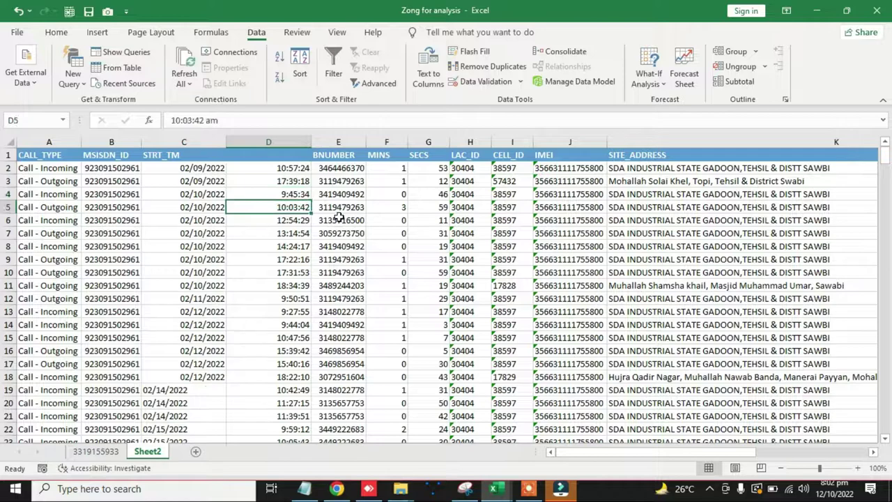
key(Down)
key(Down)
key(Down)
key(Up)
key(Up)
key(Up)
key(Up)
key(Up)
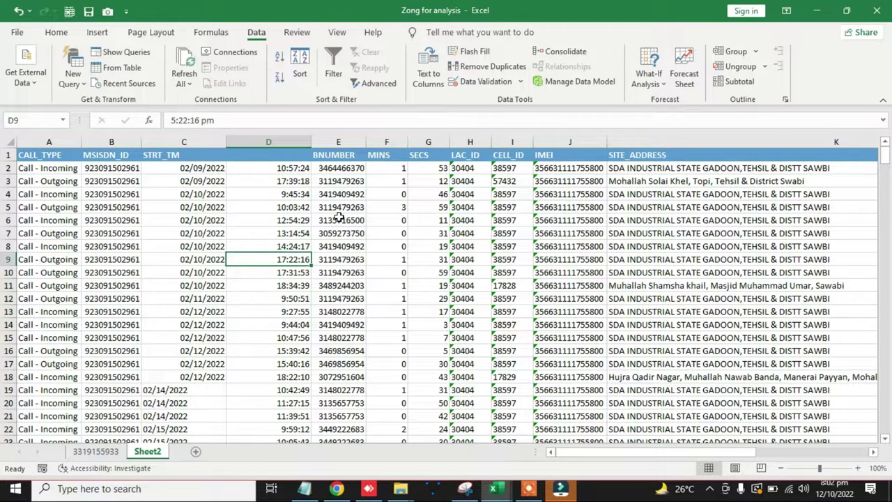
key(Up)
key(Up)
key(Up)
key(Up)
key(Up)
key(Up)
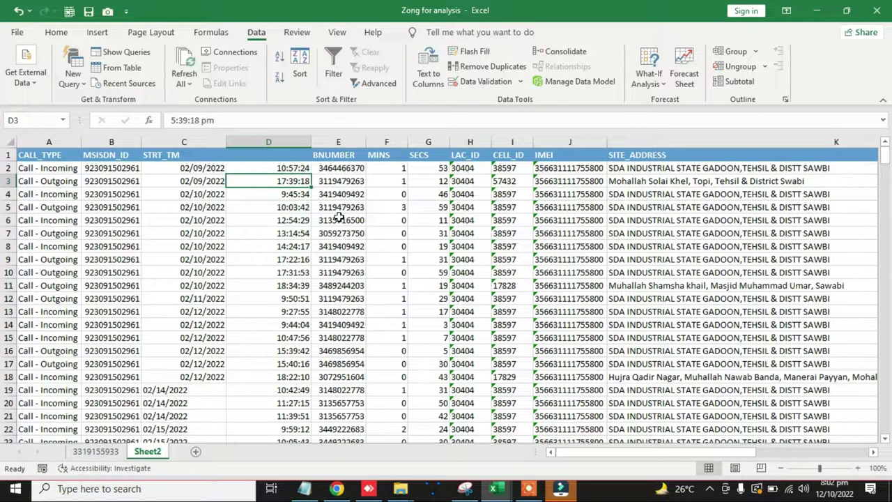
key(Down)
key(Up)
key(Up)
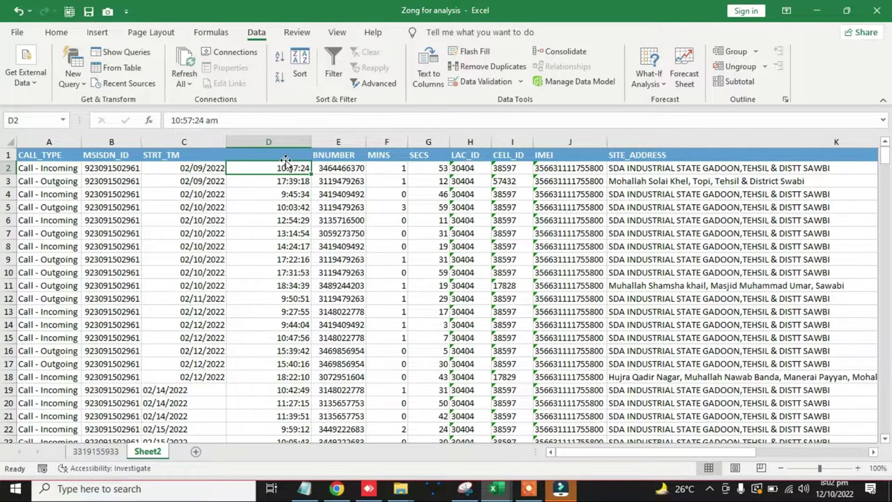
Rename the C1 header from STRT_TM to STRT_Date.
click(210, 154)
double_click(209, 155)
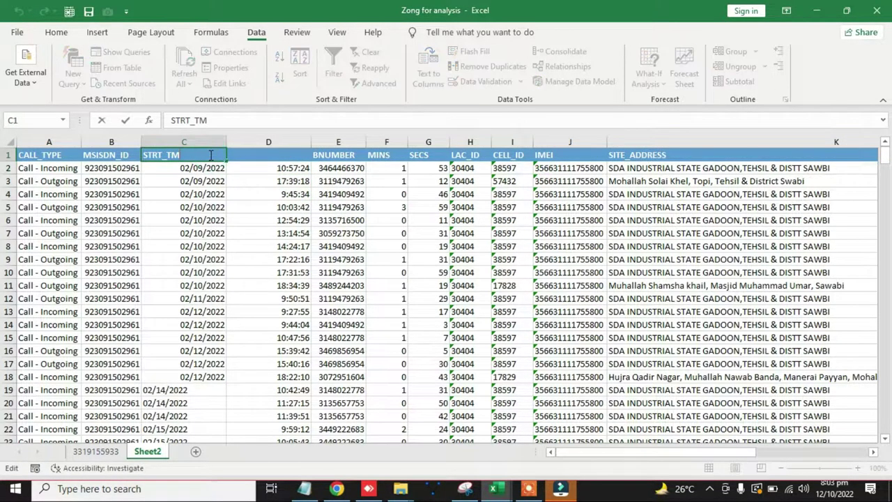
click(210, 155)
key(BackSpace)
key(BackSpace)
key(Tab)
Enter the header 'Call St. time' in D1.
text(St)
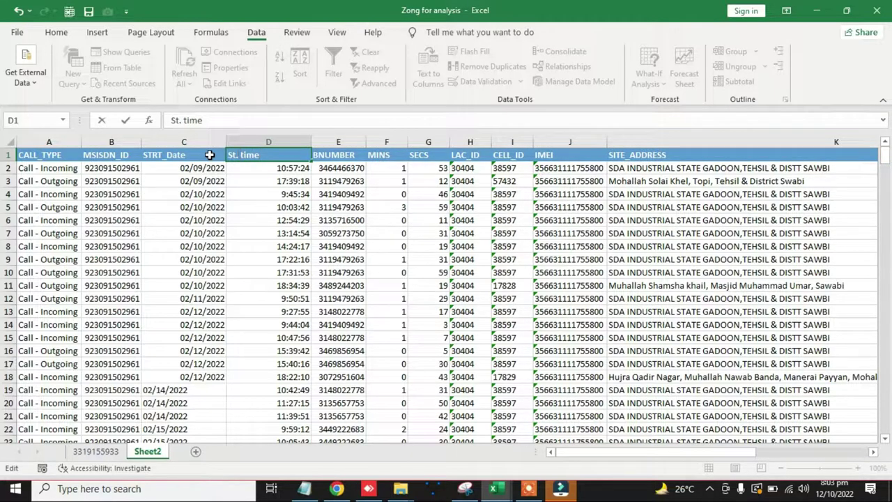
text(call)
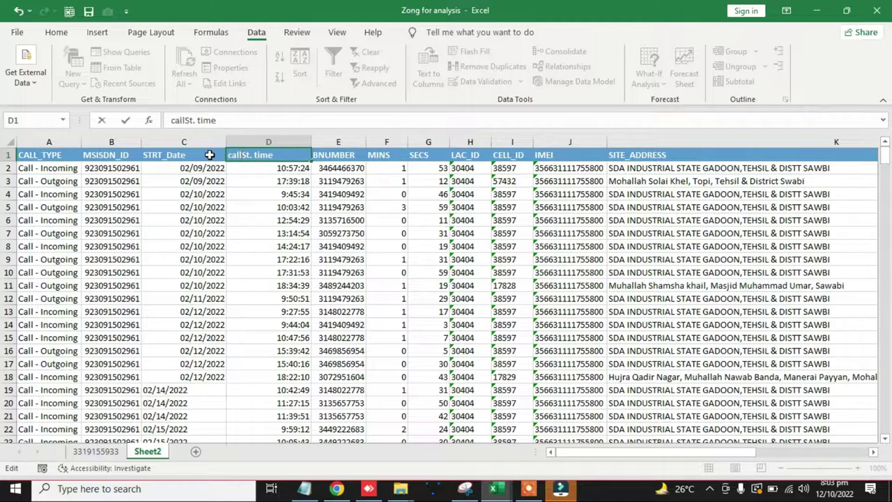
key(BackSpace)
key(BackSpace)
key(BackSpace)
key(BackSpace)
text(Ca)
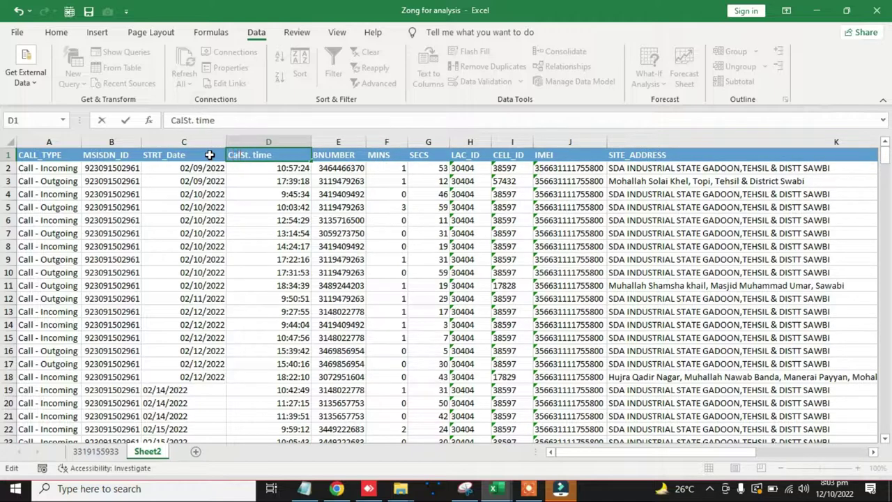
text(ll)
key(Return)
key(Left)
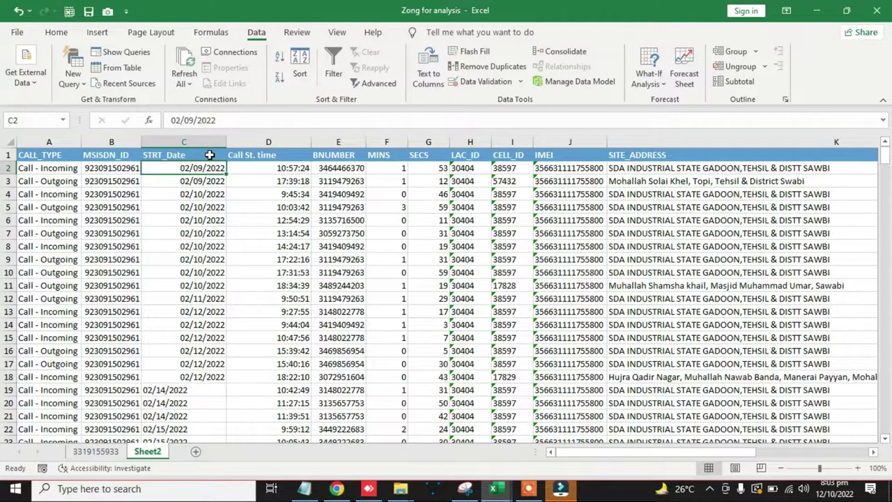
key(Left)
key(Left)
key(Right)
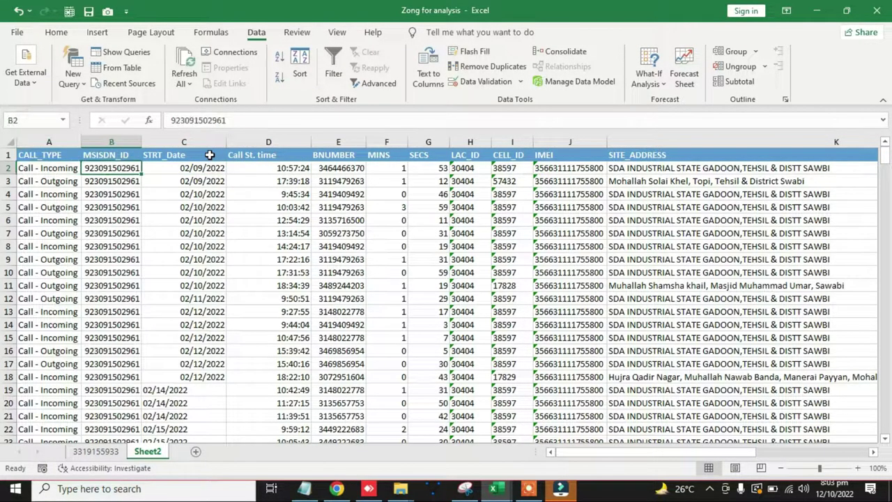
key(Left)
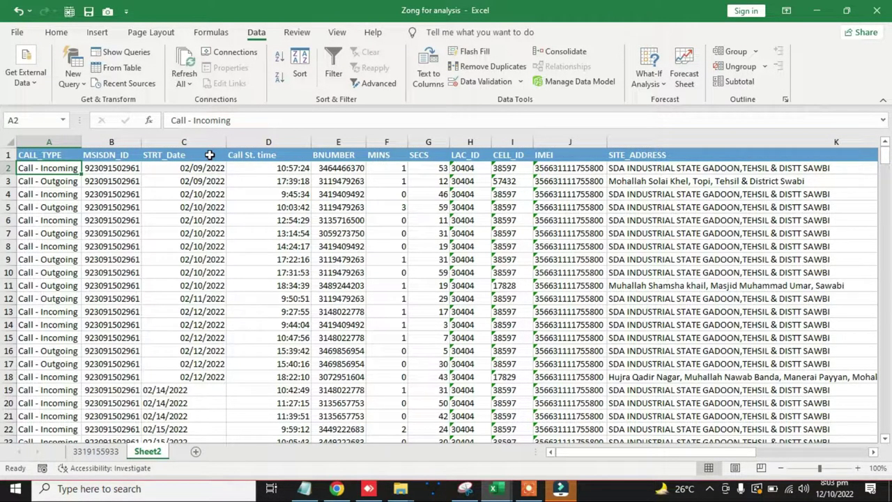
key(ctrl+a)
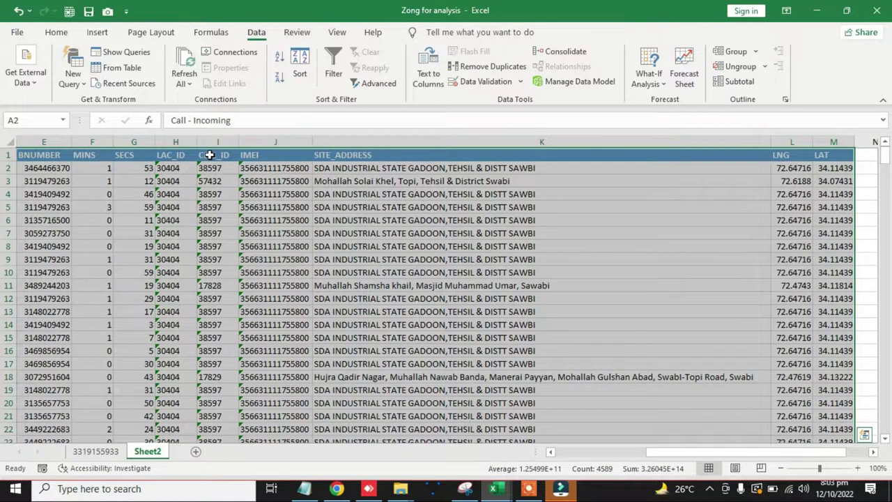
Turn A1:M353 into a table with headers and apply the yellow banded table style.
key(ctrl+t)
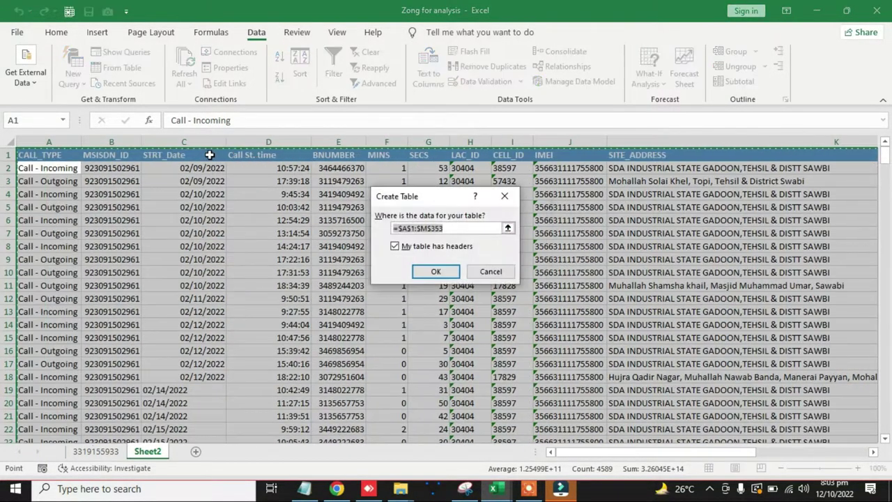
key(Return)
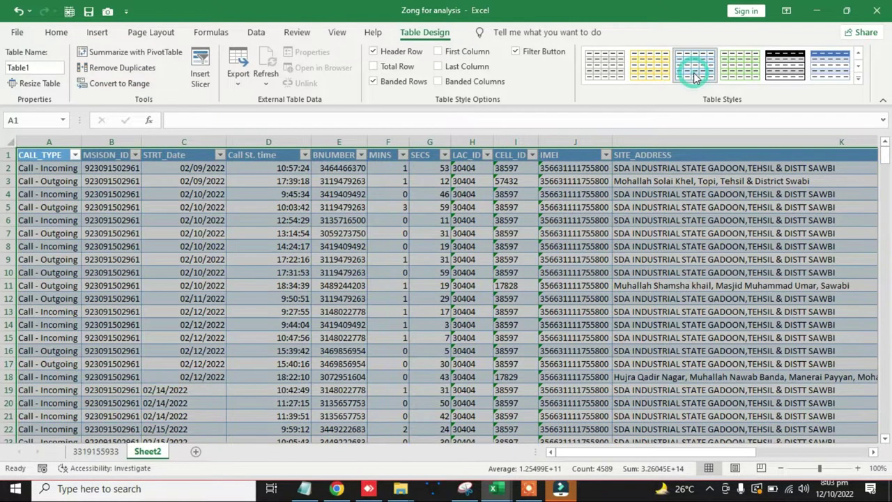
click(659, 72)
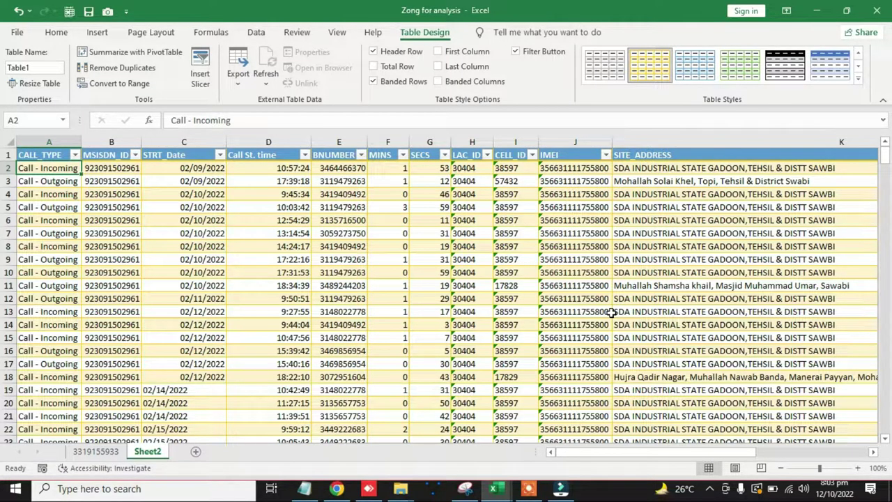
key(Right)
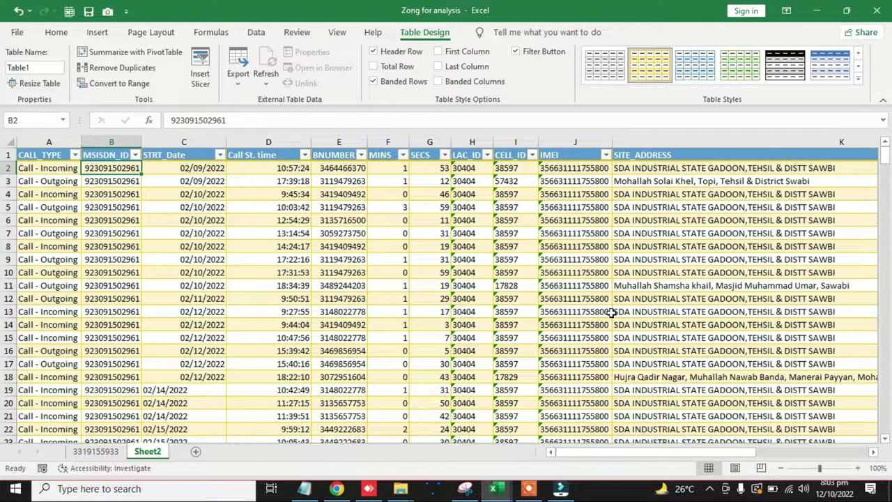
Create a PivotTable from Table1 on a new sheet with BNUMBER rows and Count of CALL_TYPE values.
click(105, 32)
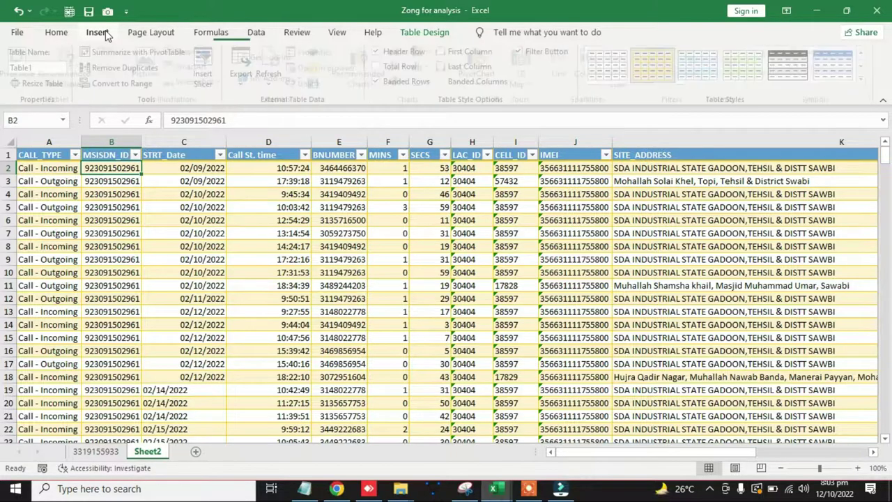
click(25, 60)
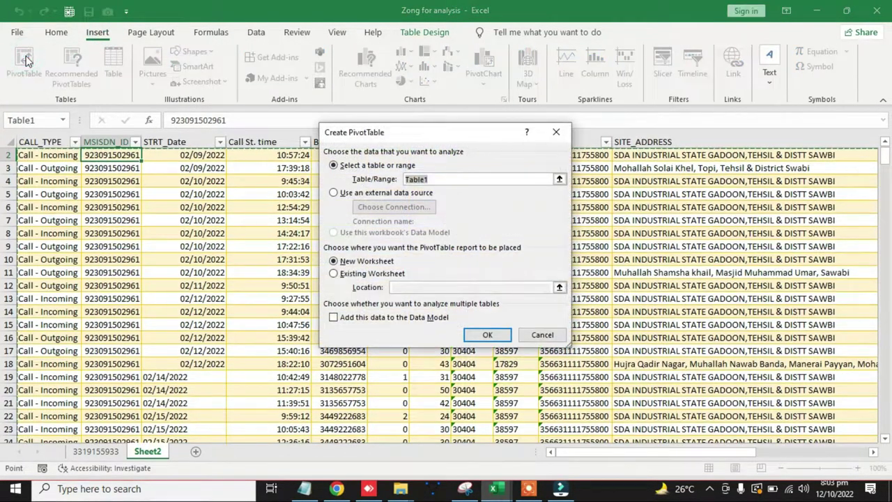
key(Return)
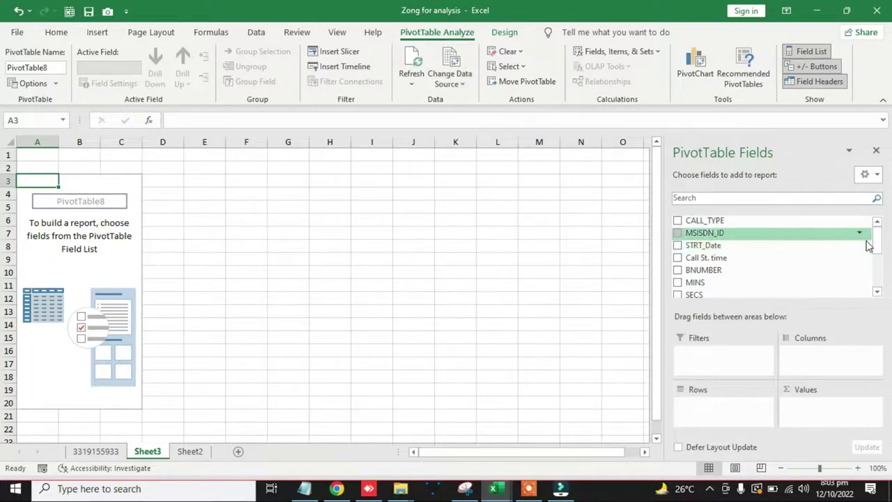
mouse_move(877, 245)
mouse_down()
mouse_move(877, 258)
mouse_move(877, 242)
mouse_up()
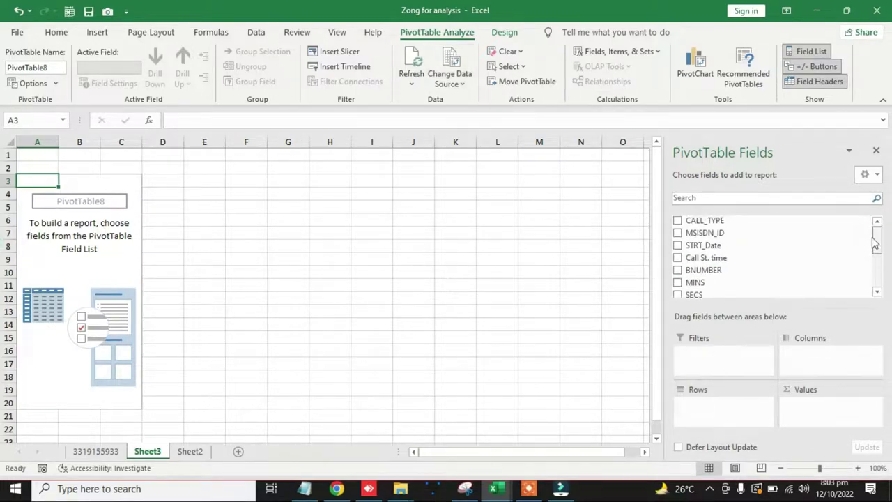
drag(704, 270, 703, 408)
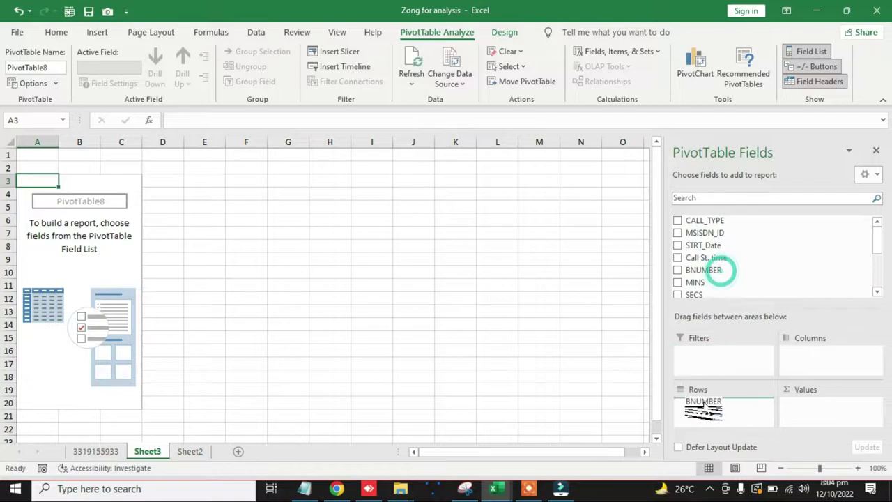
drag(695, 220, 807, 407)
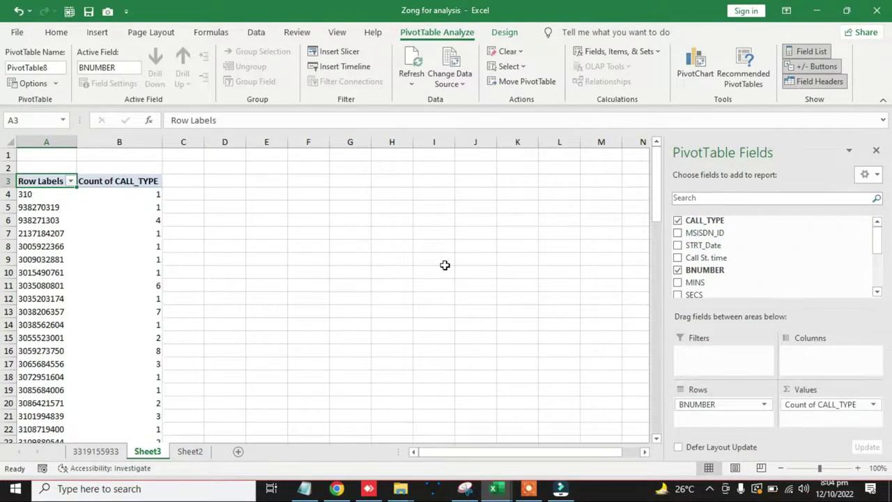
Sort the BNUMBER rows by call count, largest first, with 82 at the top.
click(152, 197)
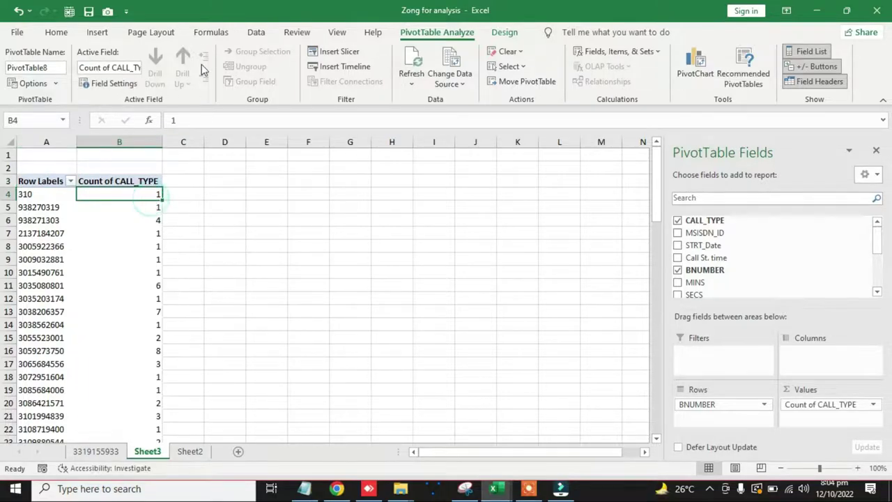
click(248, 33)
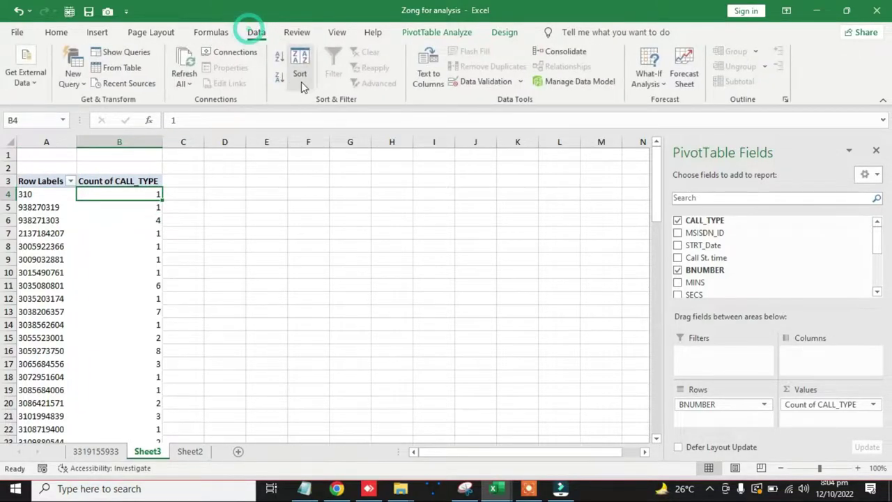
click(281, 75)
Apply blue gradient data bars to the count column of the pivot.
key(Left)
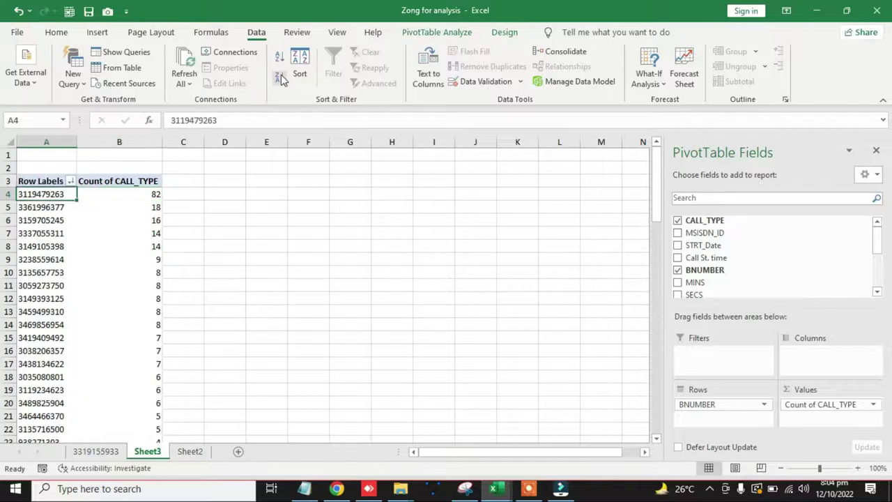
key(Right)
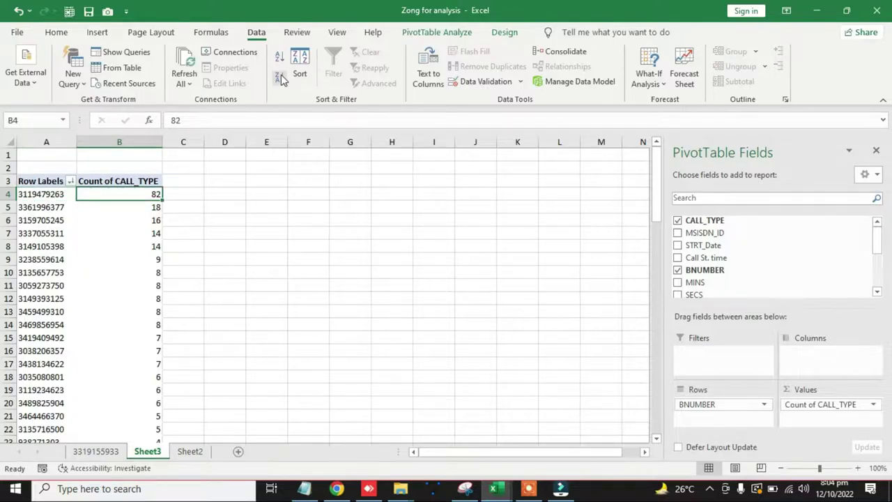
key(ctrl+shift+Down)
key(shift+Up)
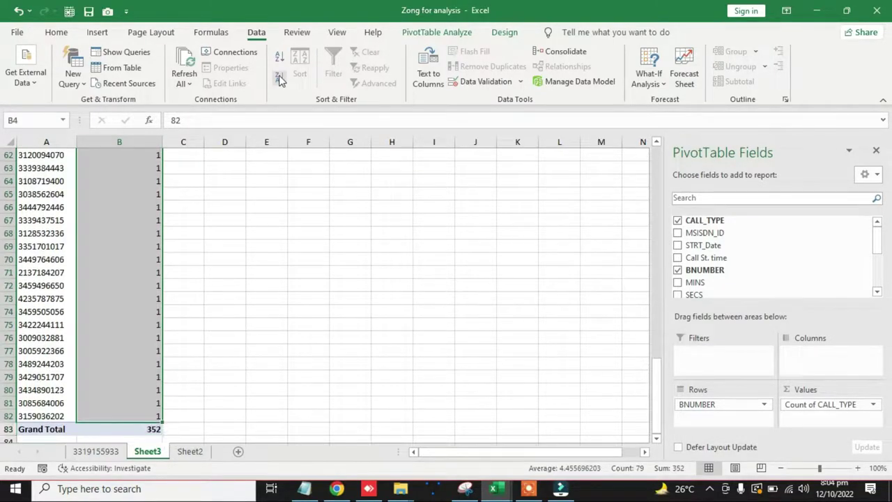
click(56, 33)
click(544, 89)
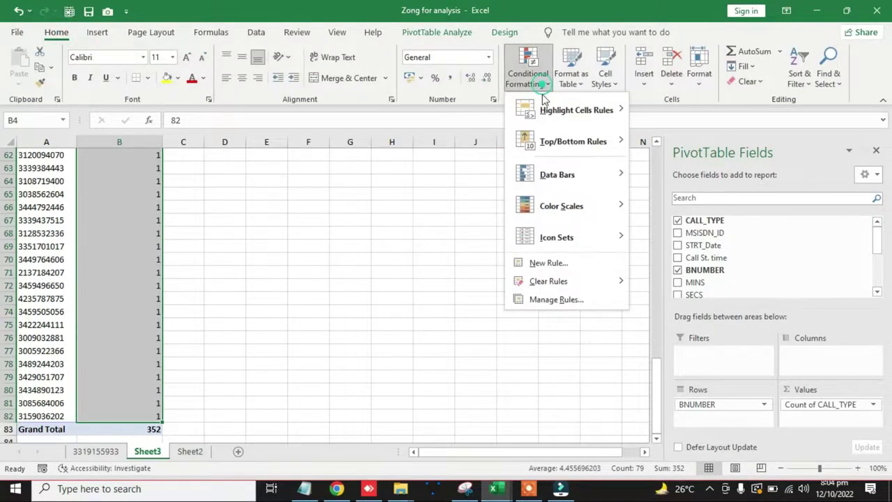
mouse_move(607, 183)
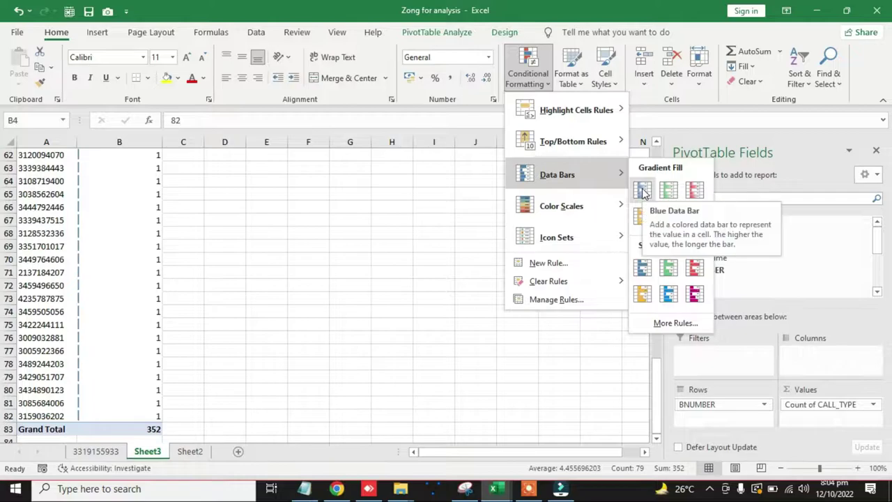
click(642, 191)
key(Up)
key(Down)
key(Down)
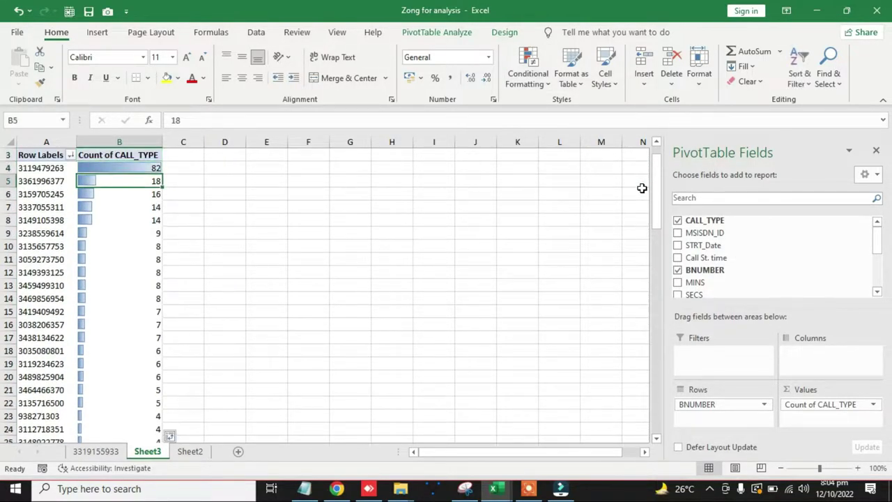
key(Down)
key(Down)
key(Down)
key(Down)
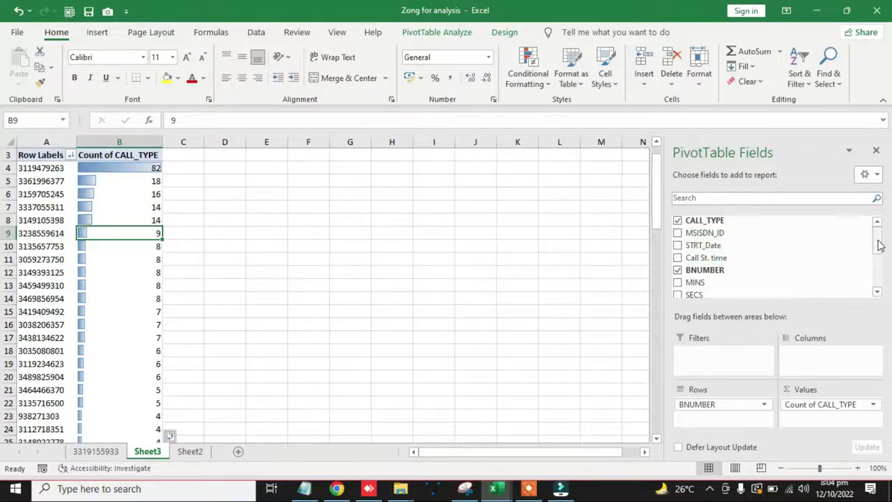
Rename Sheet3 to 'B Party' and return to Sheet2's call table.
drag(880, 245, 880, 274)
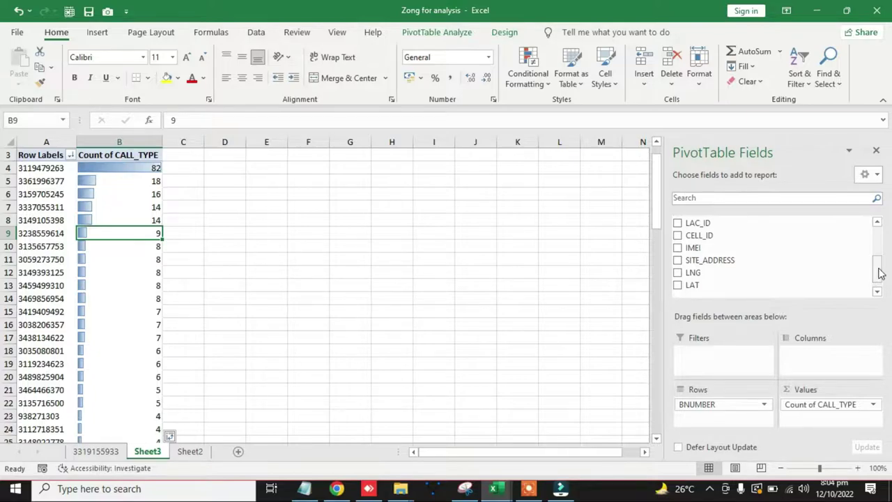
right_click(160, 453)
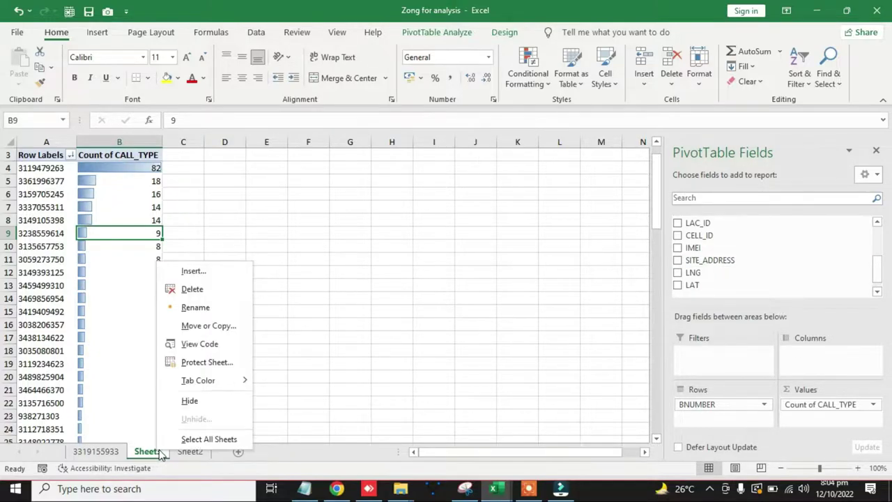
click(229, 307)
text(B)
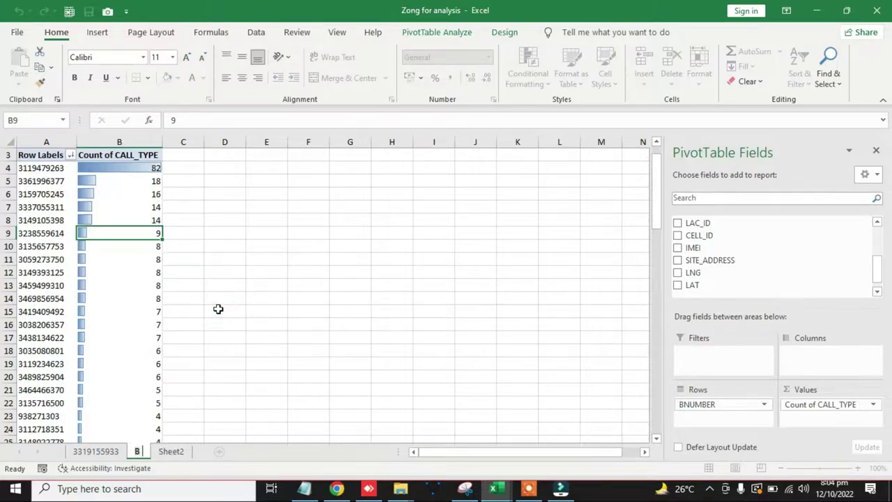
text( Party)
key(Return)
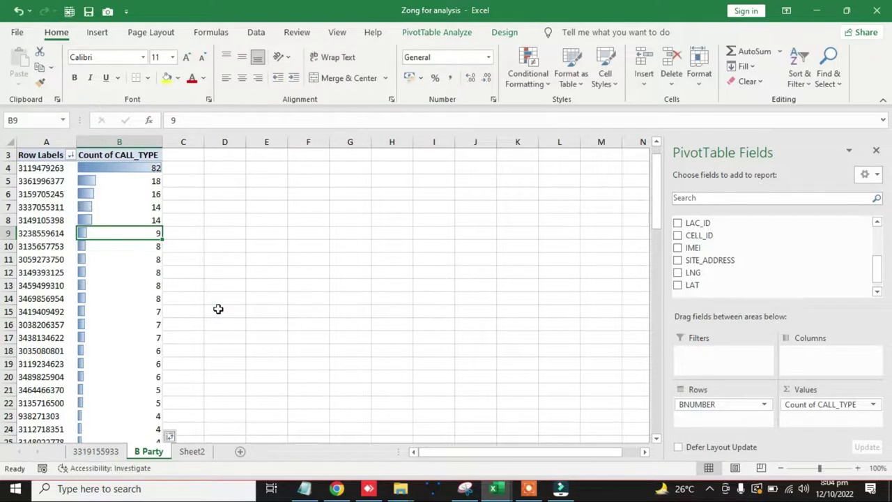
click(191, 451)
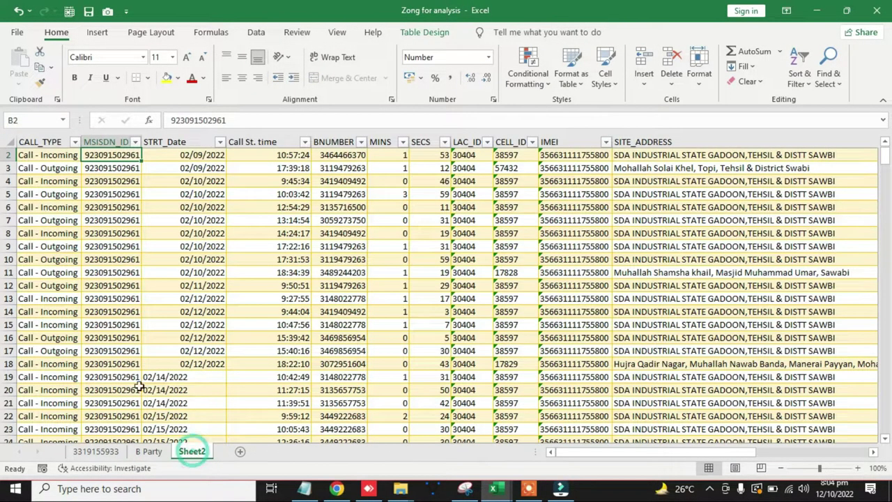
Create a new-sheet PivotTable counting CALL_TYPE for each SITE_ADDRESS row.
click(98, 32)
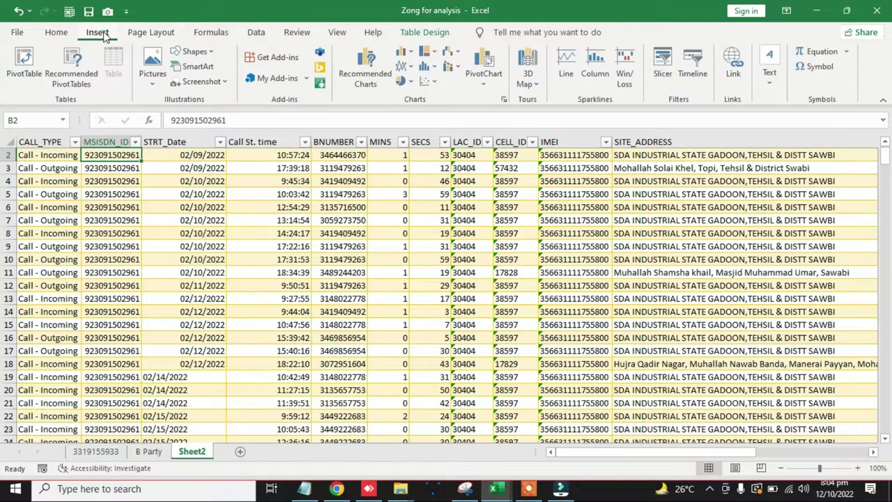
click(28, 62)
key(Return)
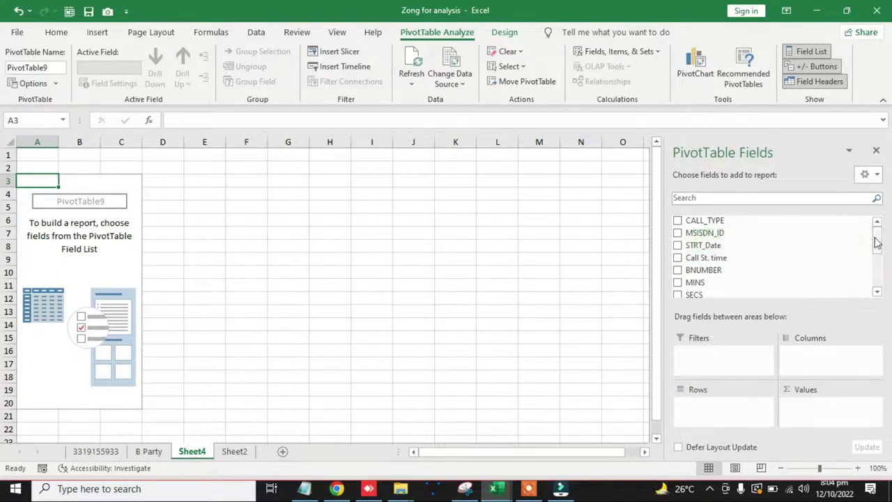
drag(877, 237, 877, 271)
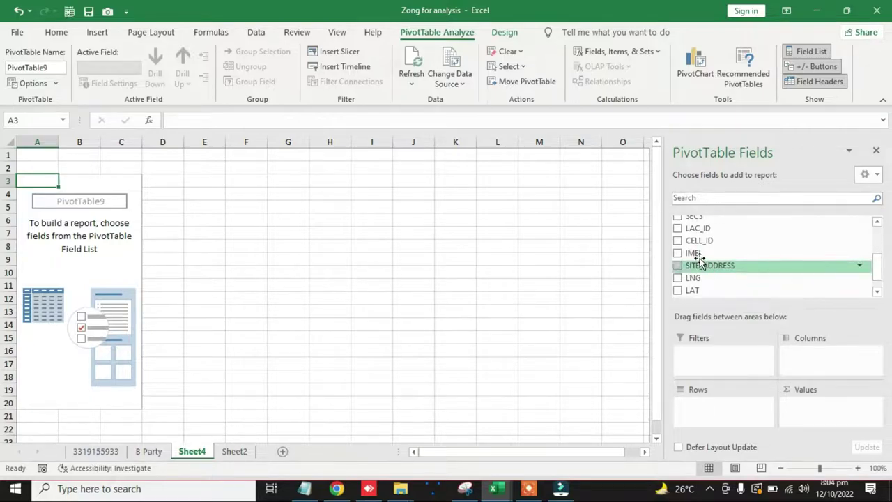
drag(694, 267, 706, 408)
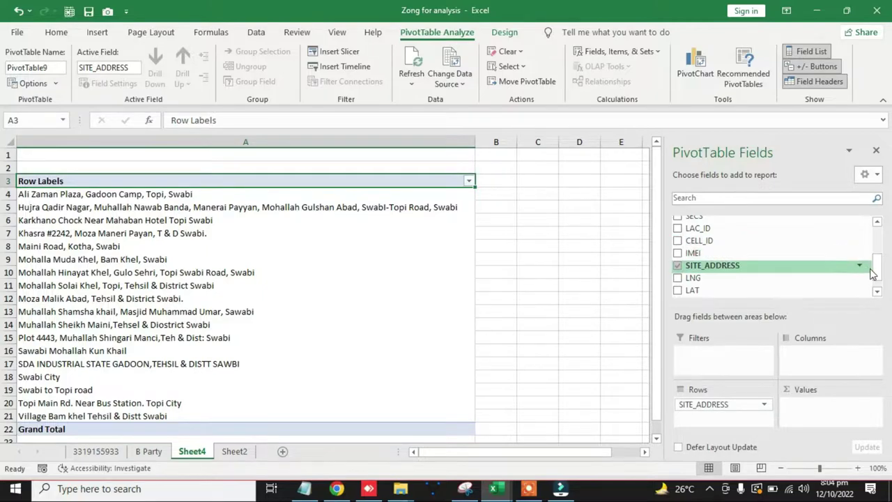
drag(874, 273, 877, 239)
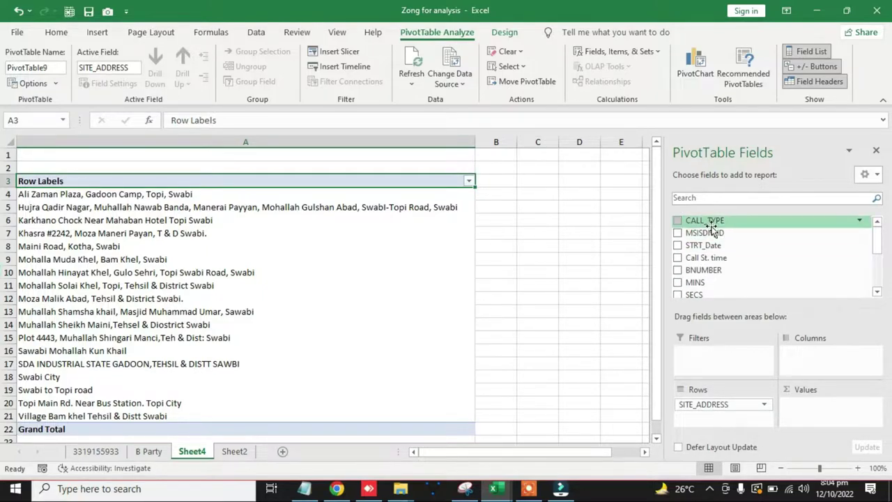
drag(711, 228, 811, 417)
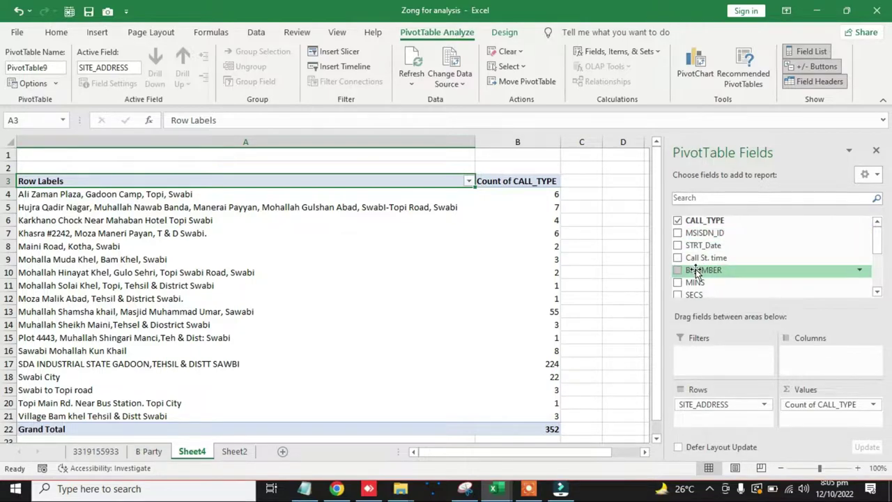
Add CALL_TYPE to Columns to split counts into Call - Incoming and Call - Outgoing with Grand Total.
drag(704, 220, 807, 356)
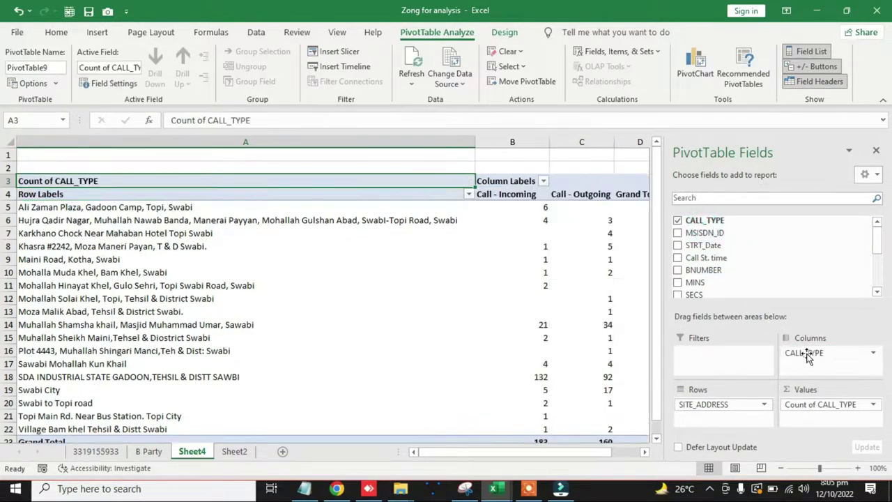
click(594, 207)
key(Right)
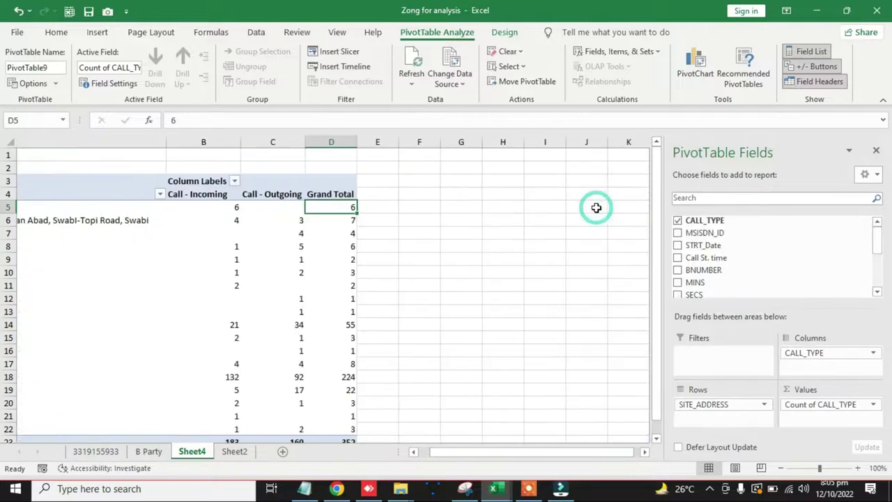
key(Right)
key(Left)
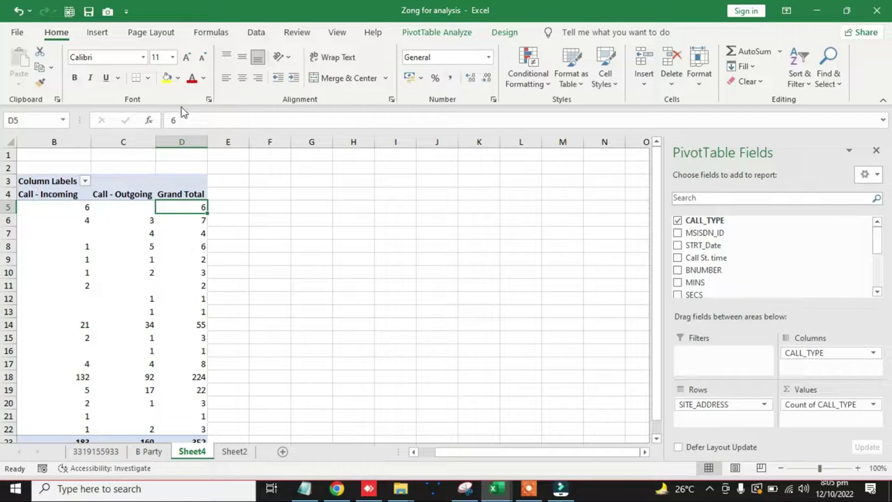
Sort the site addresses by Grand Total, largest first.
click(256, 32)
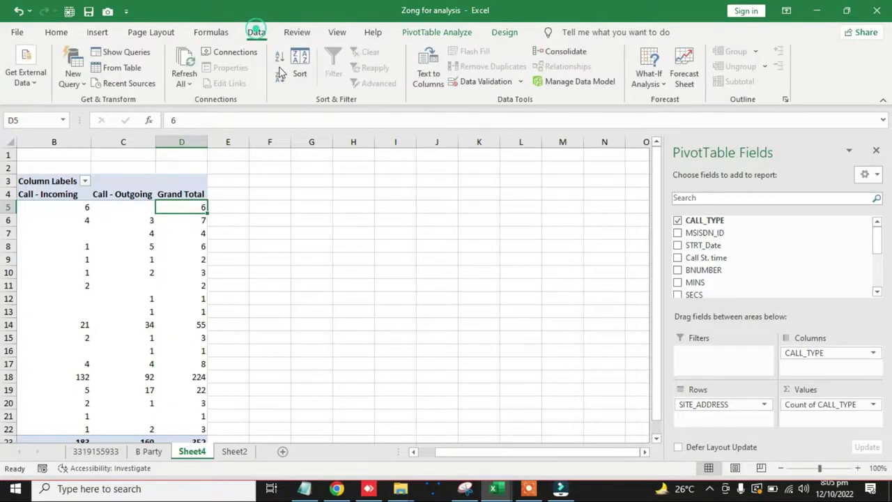
click(279, 77)
key(Left)
key(Left)
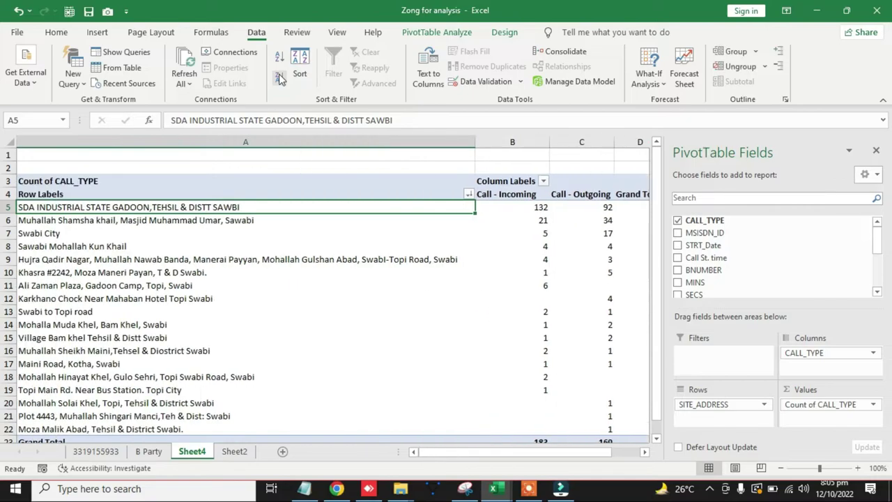
key(Right)
Apply blue gradient data bars to the Incoming, Outgoing and Grand Total counts.
key(shift+Right)
key(shift+Right)
key(shift+Down)
key(shift+Down)
key(shift+Down)
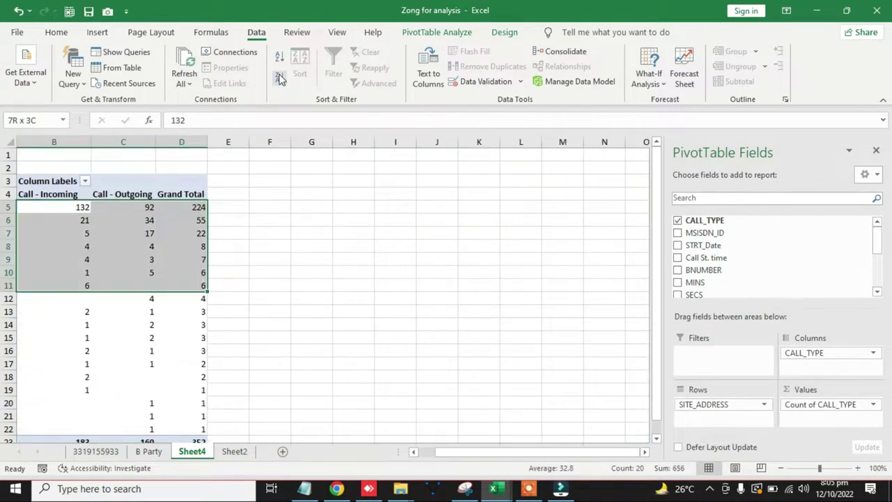
key(shift+Down)
key(shift+Down)
key(shift+Down)
key(shift+Down)
key(shift+Down)
key(shift+Down)
key(shift+Down)
key(shift+Down)
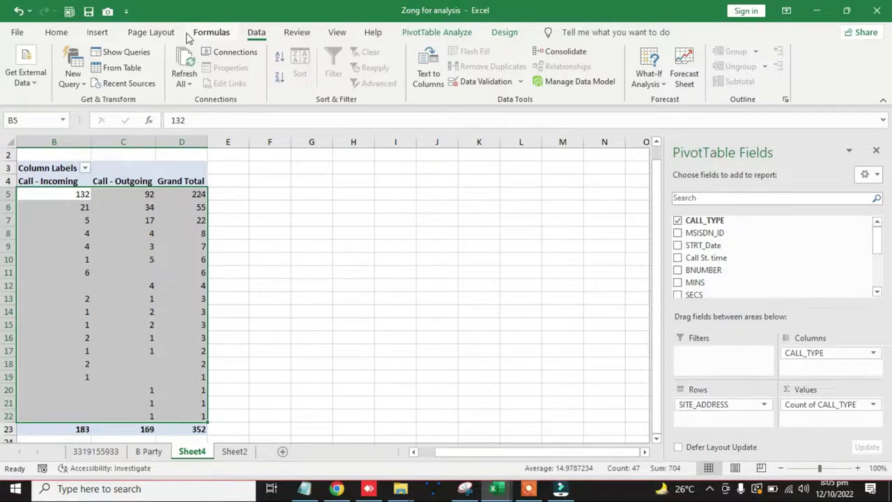
click(65, 32)
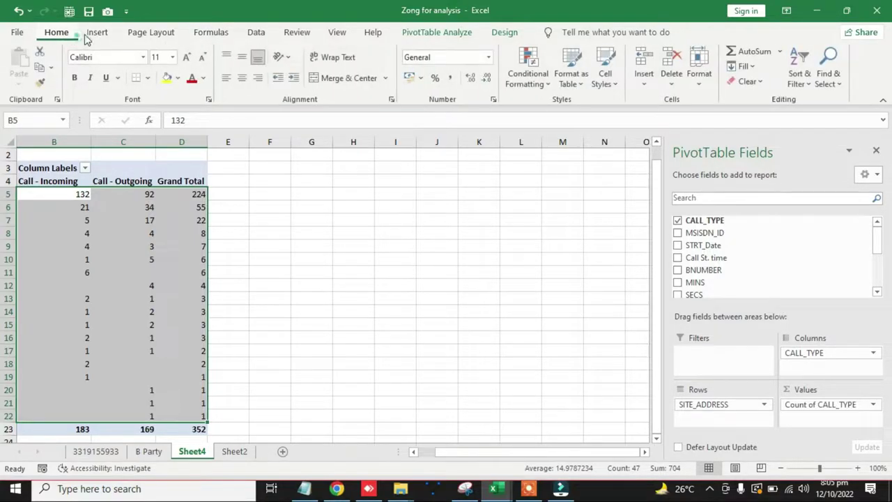
click(537, 87)
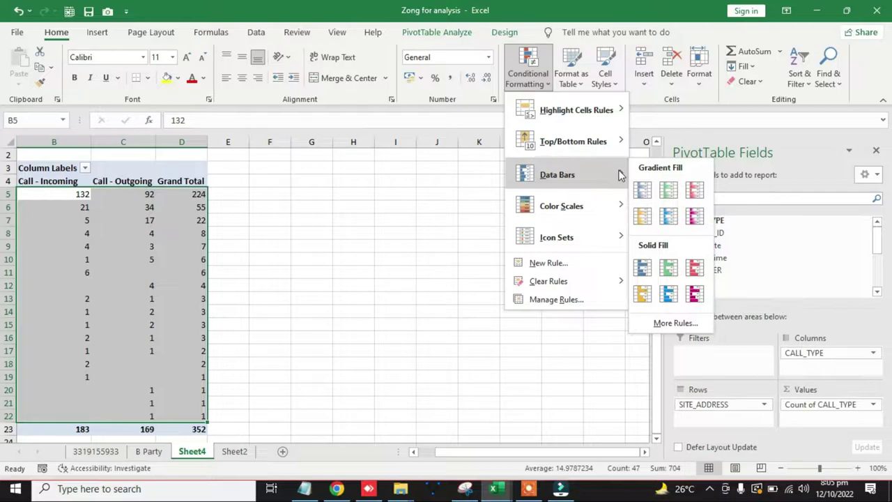
click(642, 193)
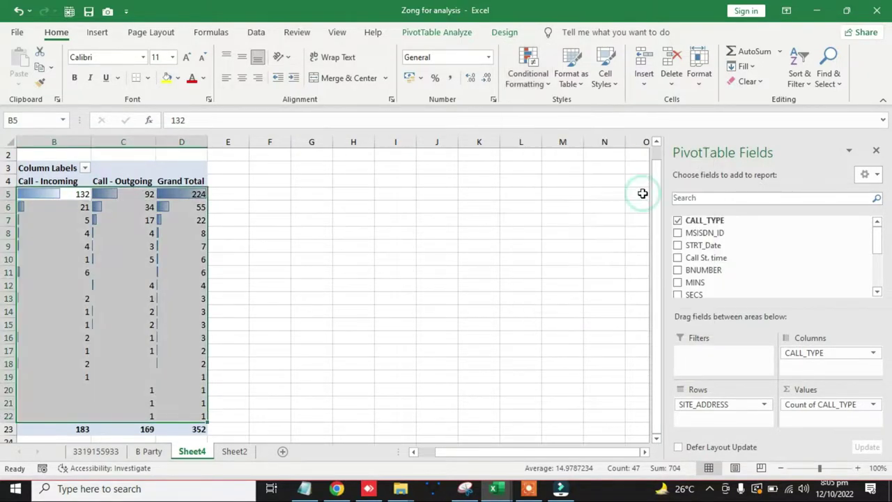
key(Left)
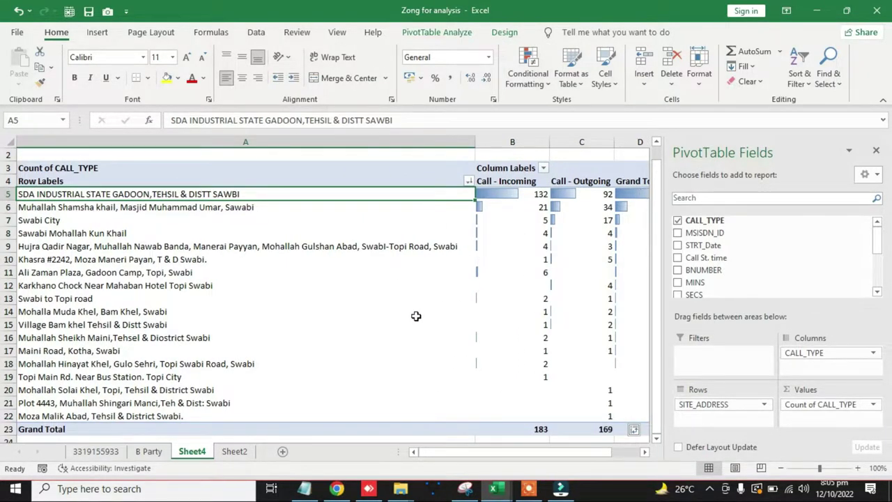
Rename Sheet4 to 'Location' and return to Sheet2's call data.
right_click(203, 454)
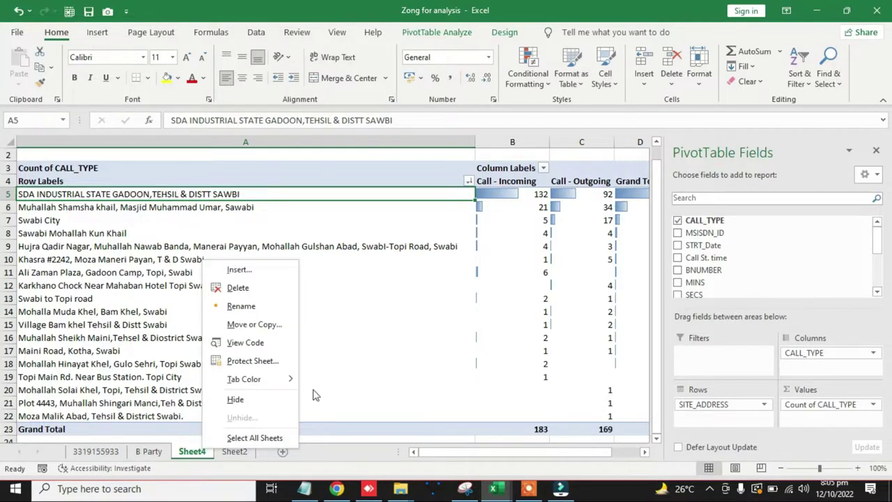
click(263, 305)
text(L)
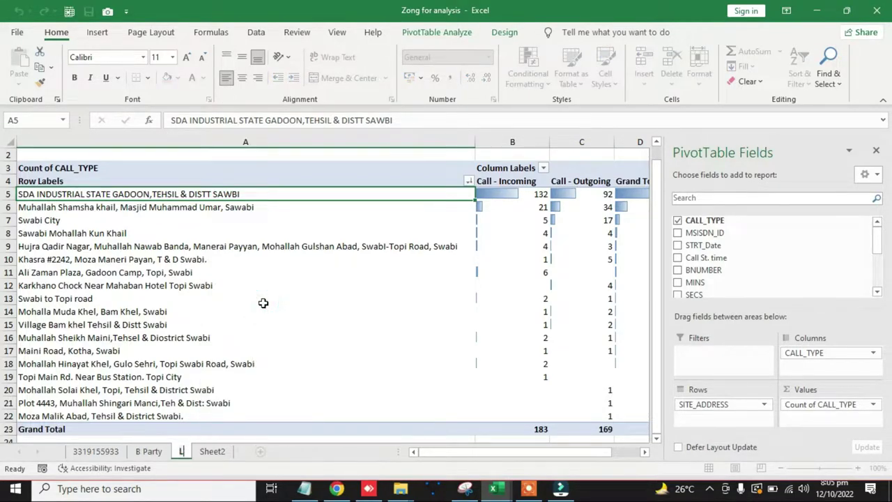
text(ocations)
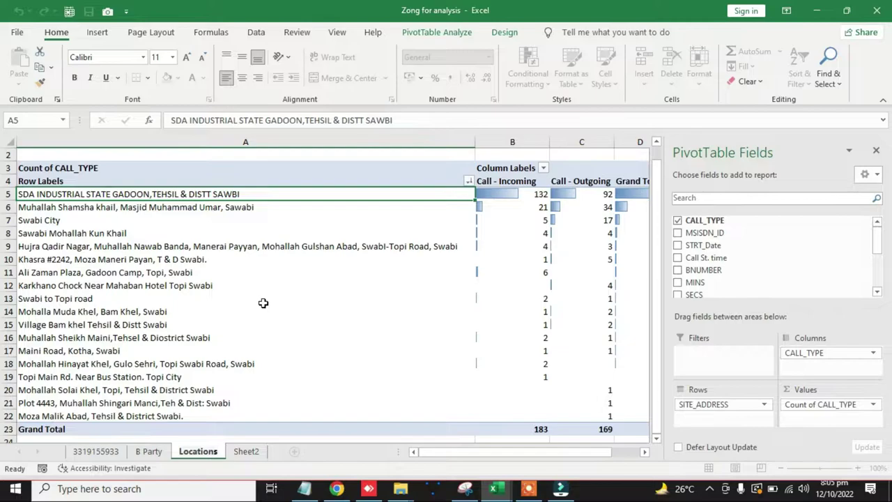
key(BackSpace)
key(Return)
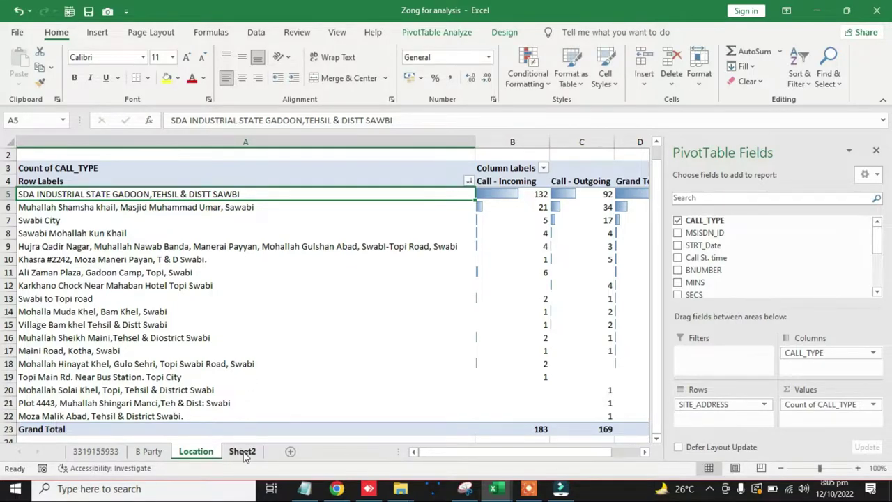
click(243, 452)
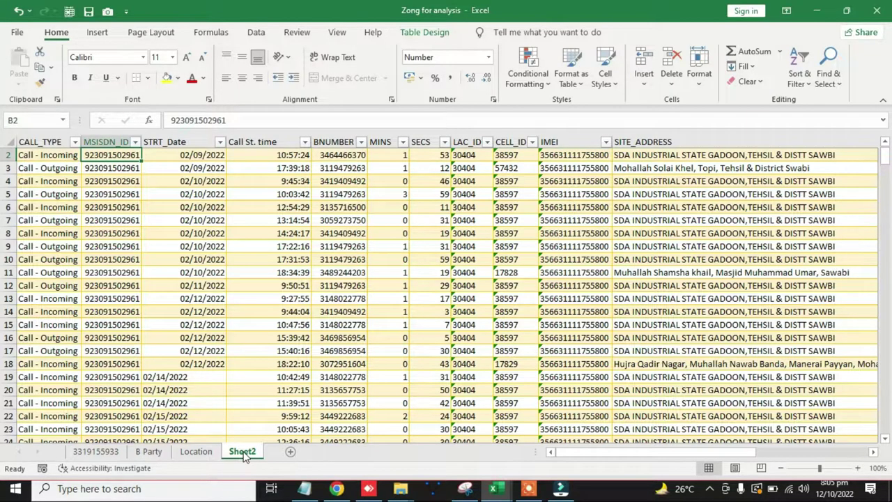
Cycle through the Location and B Party sheets and back to Sheet2 with Ctrl+PgUp/PgDn.
key(ctrl+Page_Up)
key(ctrl+Page_Down)
key(ctrl+Page_Up)
key(ctrl+Page_Up)
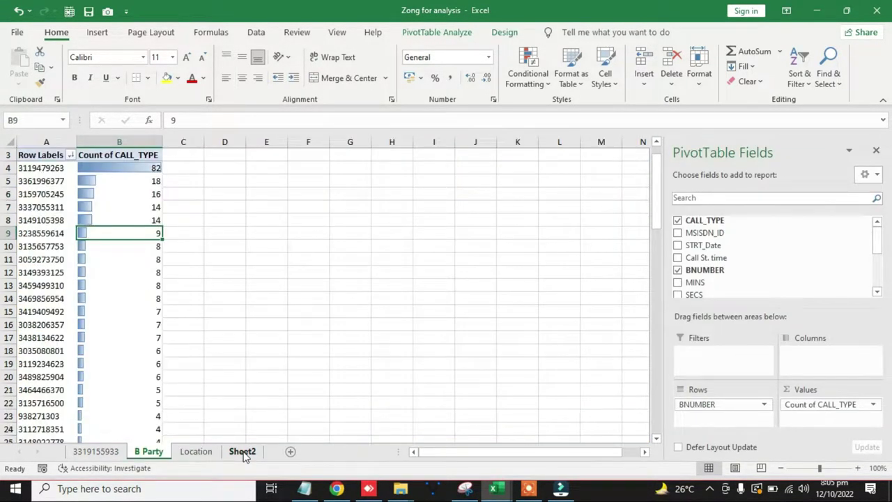
key(ctrl+Page_Down)
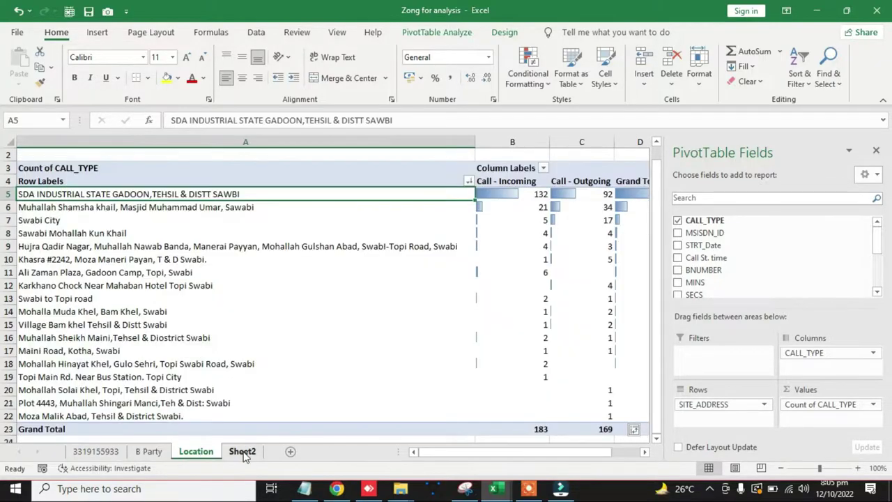
key(ctrl+Page_Down)
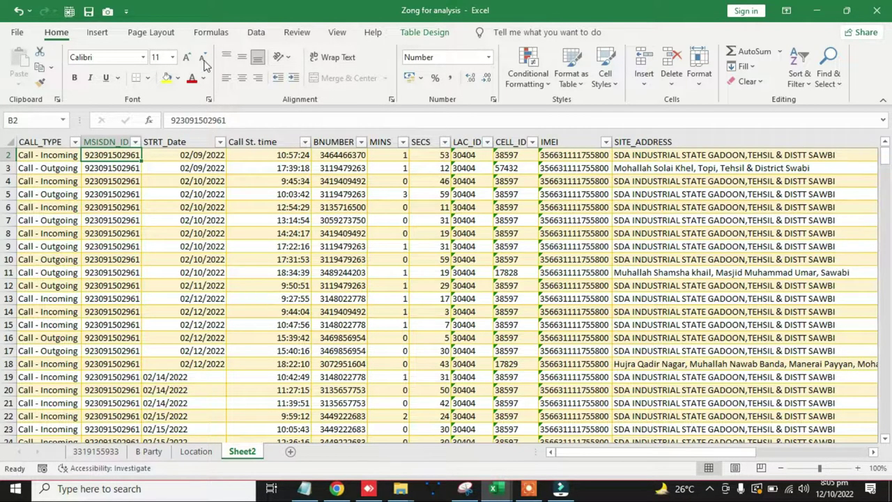
Create a new-sheet PivotTable from the call data, trying and removing IMEI and MINS as rows.
click(97, 32)
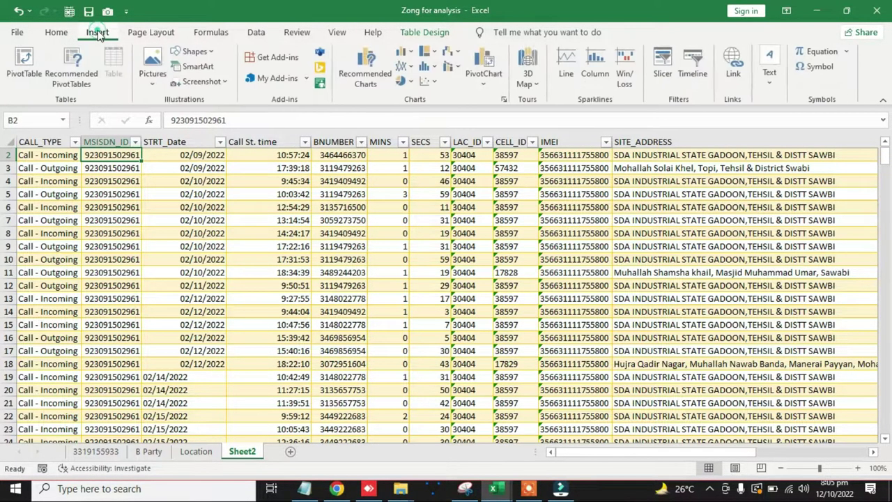
click(23, 61)
key(Return)
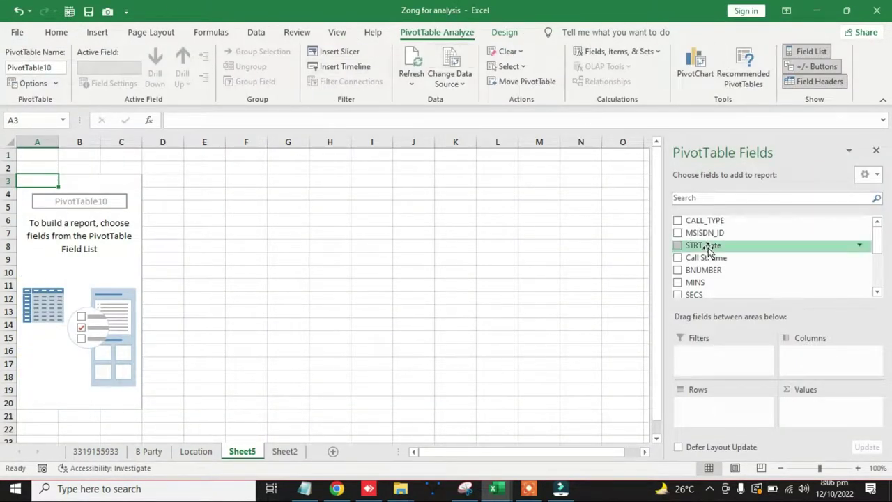
drag(876, 236, 877, 259)
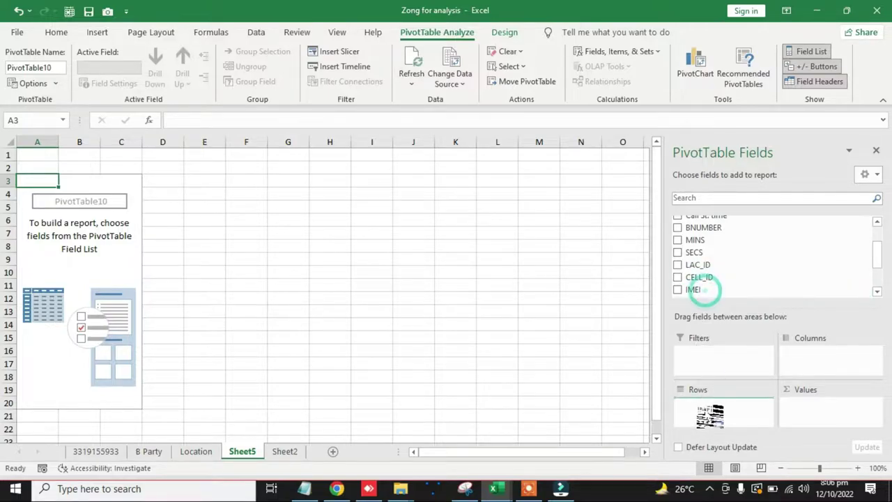
drag(706, 295, 705, 415)
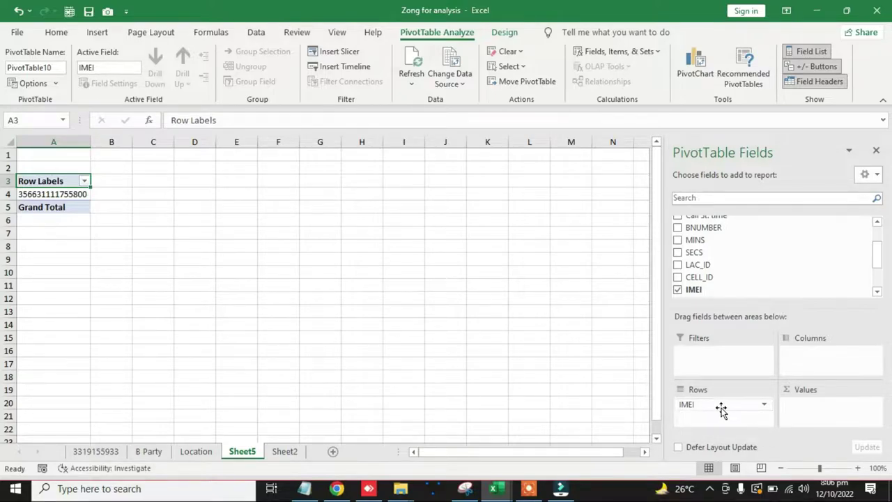
drag(727, 410, 676, 291)
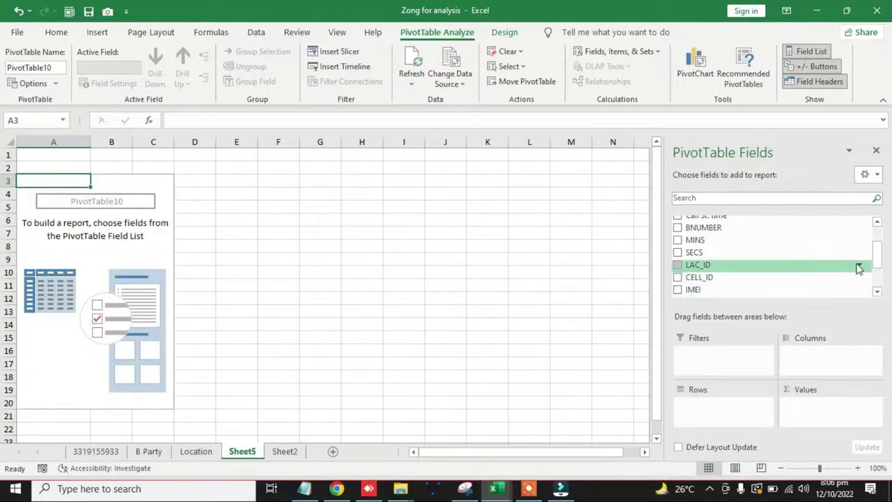
mouse_move(695, 240)
mouse_down()
mouse_move(732, 401)
mouse_move(718, 409)
mouse_up()
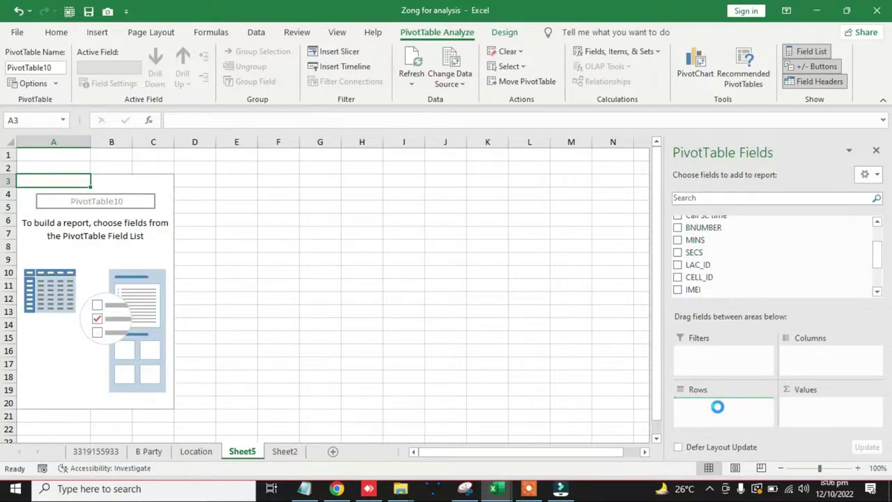
click(695, 241)
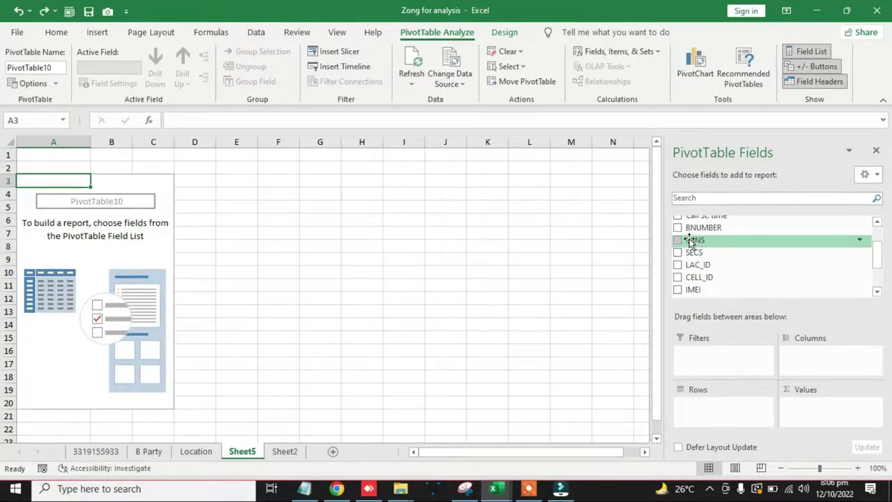
drag(688, 230, 699, 259)
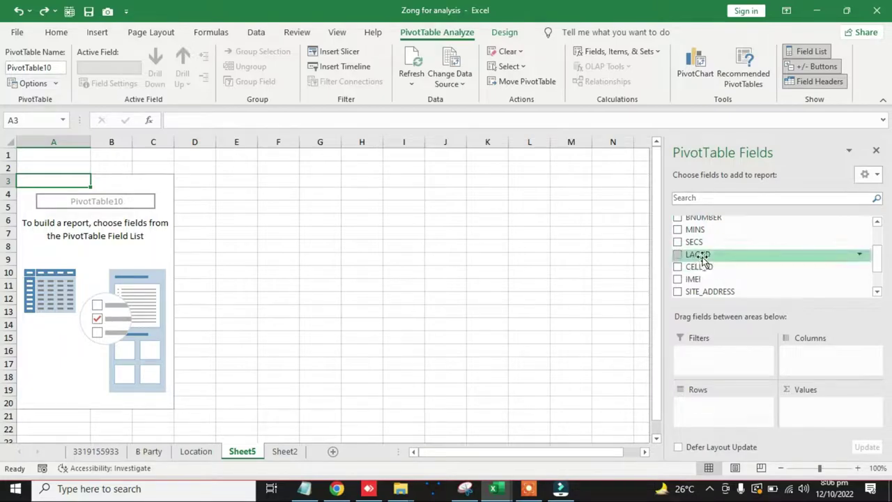
mouse_move(700, 259)
mouse_down()
mouse_move(846, 267)
mouse_move(878, 246)
mouse_up()
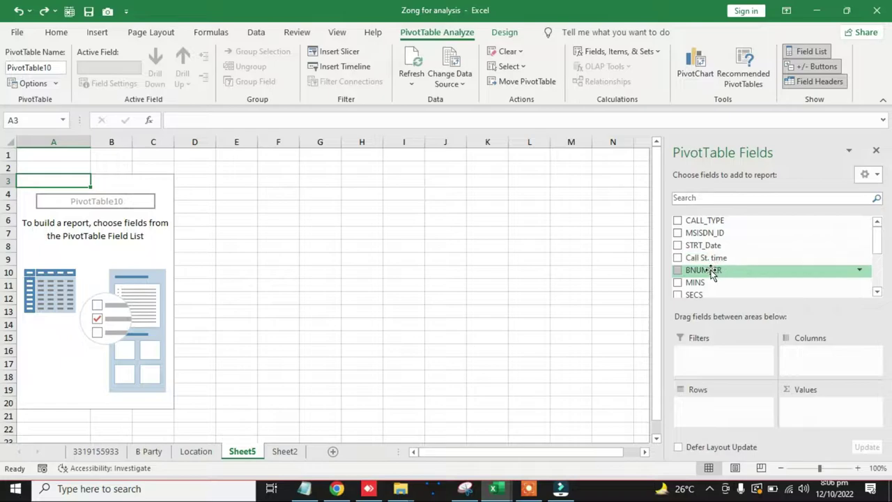
Set BNUMBER as rows with Sum of MINS and Sum of SECS values, then return to Sheet2.
drag(704, 270, 704, 418)
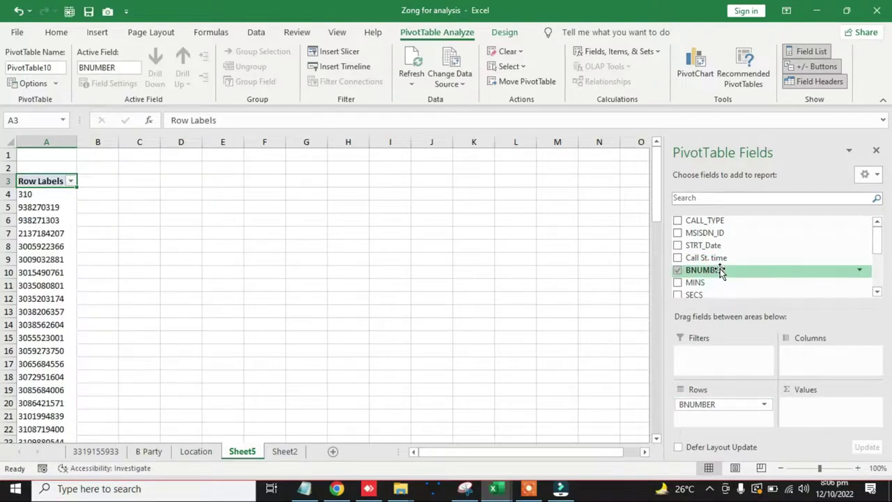
drag(696, 282, 797, 408)
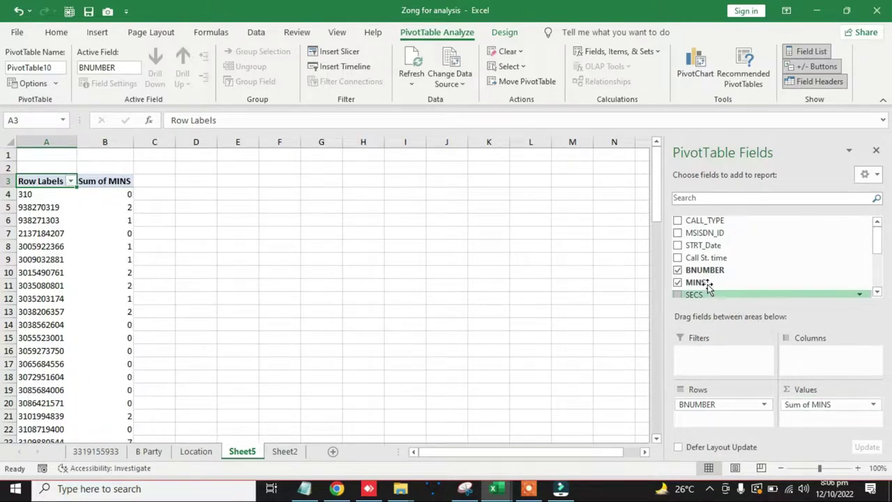
drag(697, 295, 787, 422)
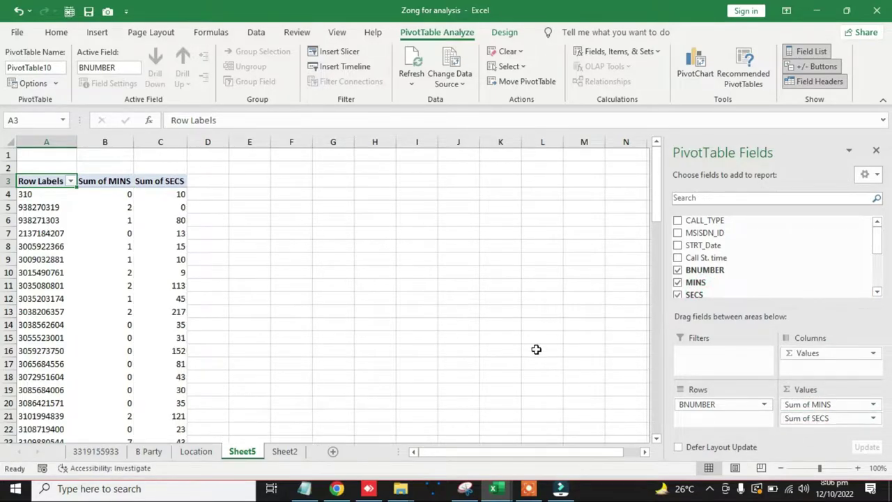
key(Right)
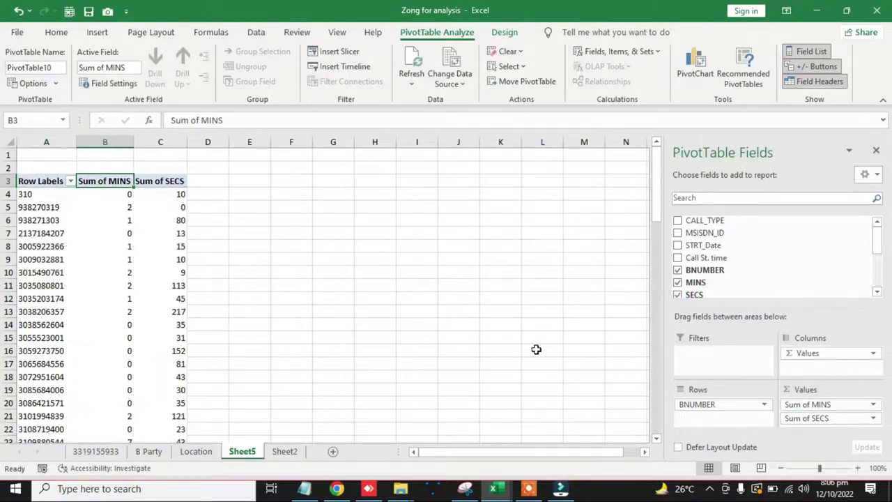
key(Down)
key(Left)
key(Down)
key(Down)
key(Down)
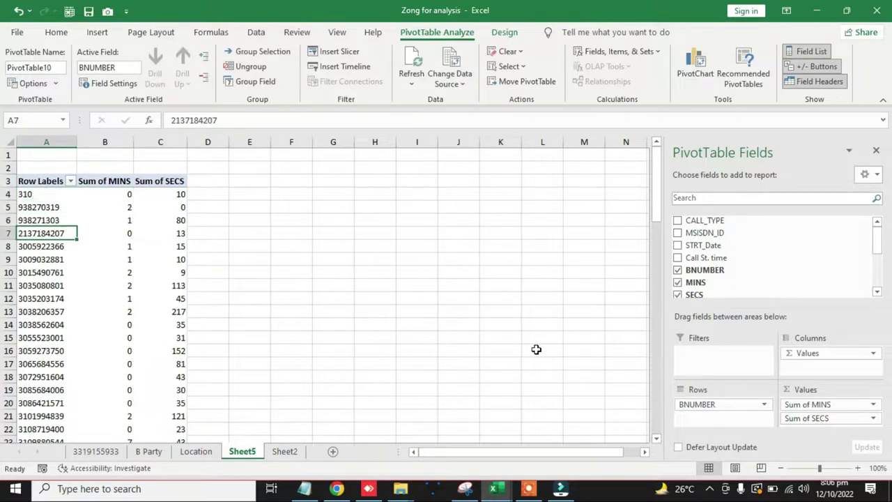
key(Down)
key(Right)
key(Up)
key(Up)
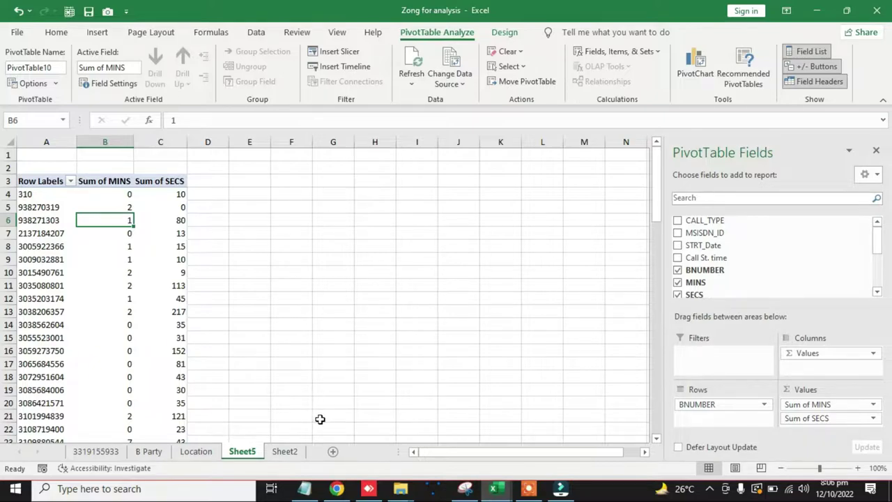
click(285, 451)
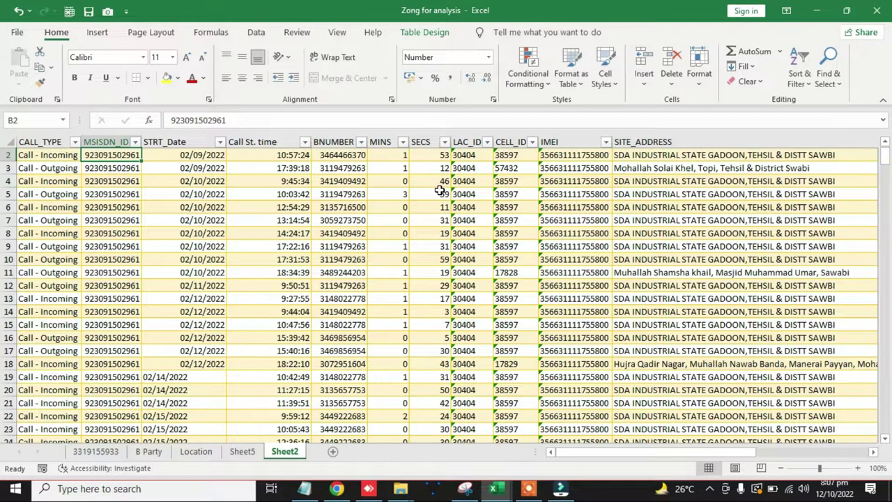
Try inserting a blank table row above row 2, undo it, and bring up the Insert options.
key(Right)
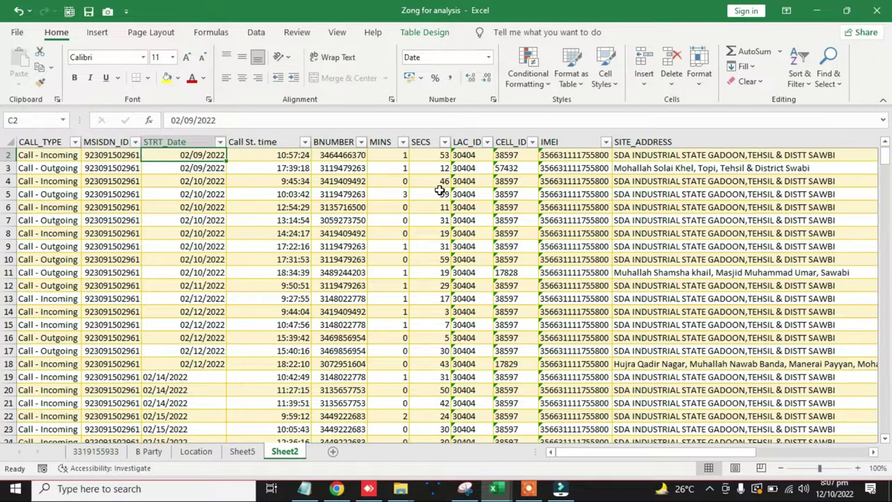
key(Right)
key(Right)
key(Right)
key(Right)
key(Right)
key(Right)
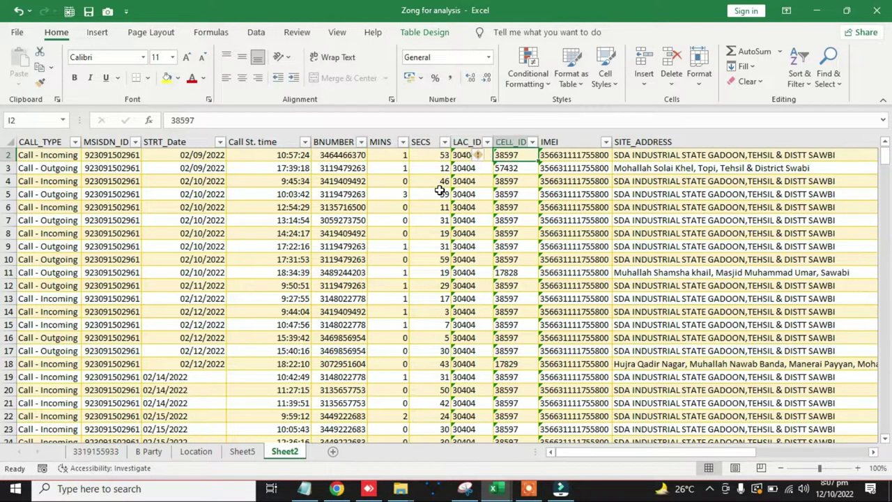
key(Left)
key(shift+space)
key(ctrl+shift+equal)
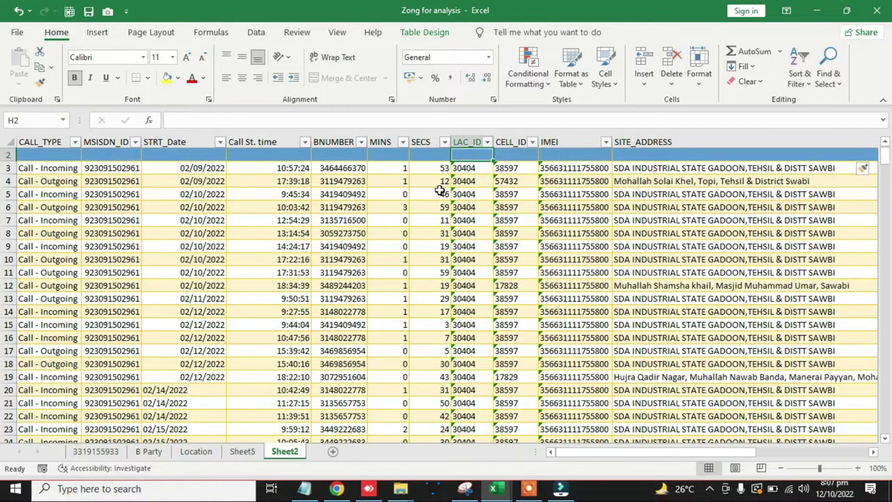
key(ctrl+z)
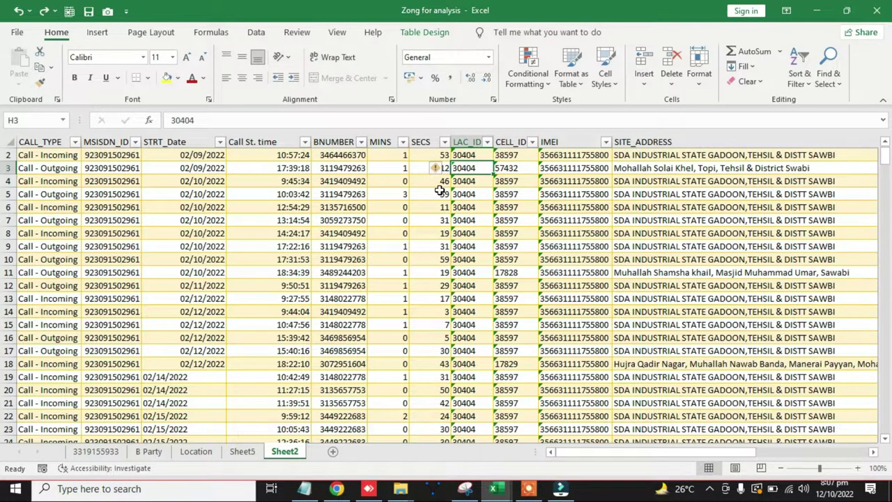
key(ctrl+y)
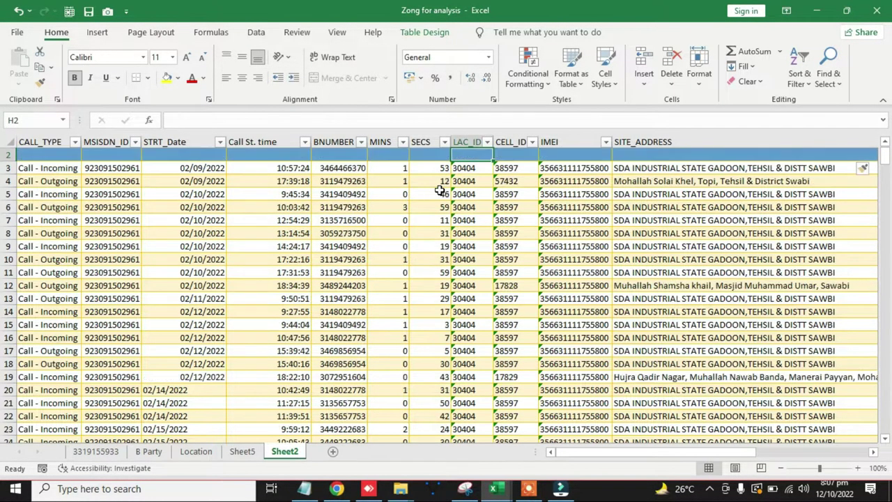
key(ctrl+z)
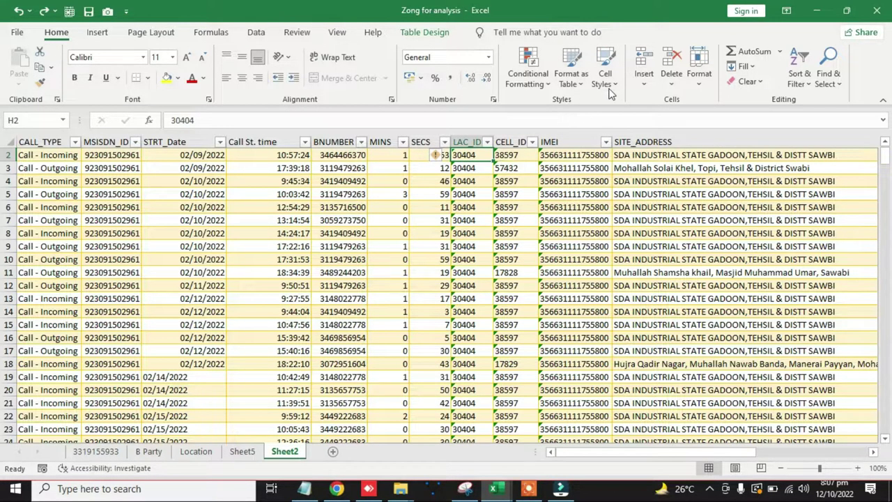
click(644, 79)
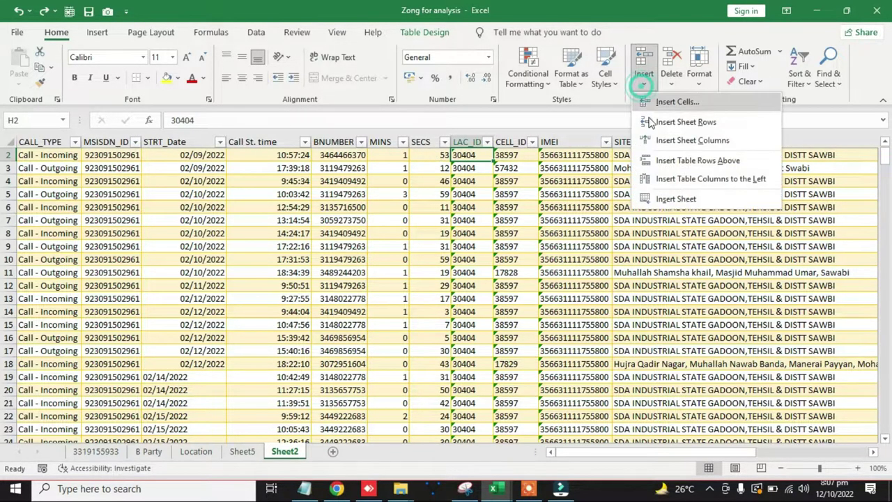
click(694, 142)
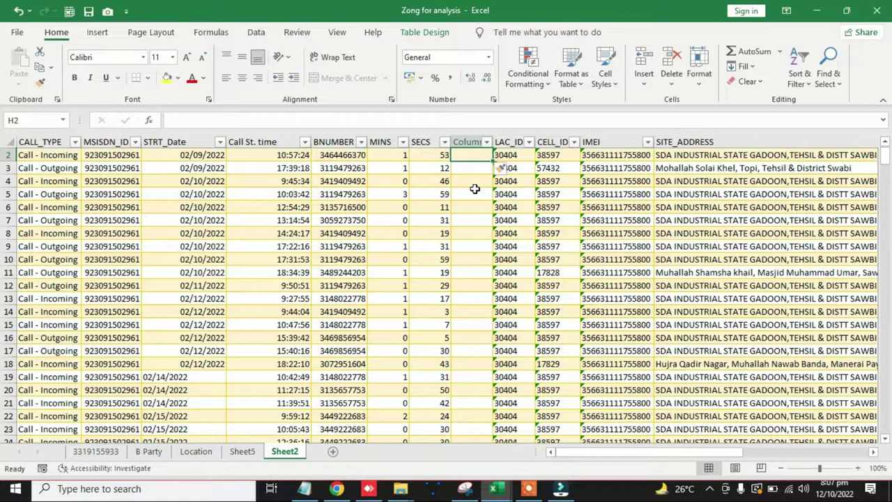
text(=)
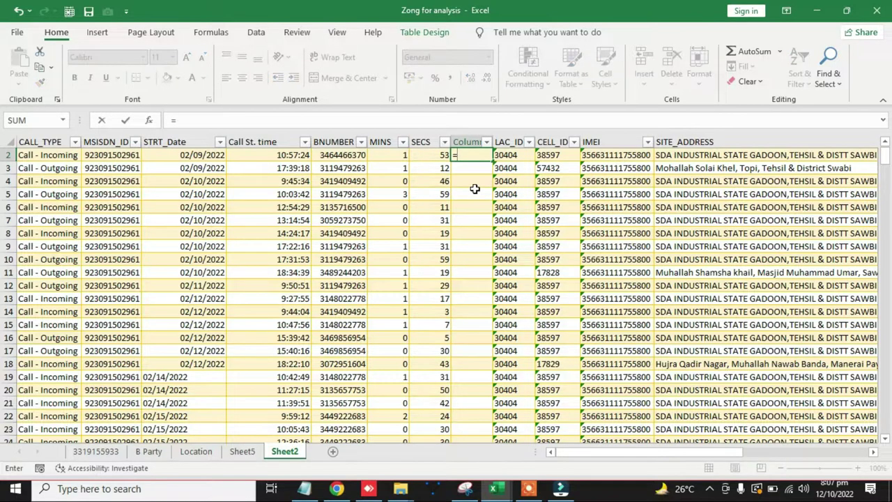
key(Left)
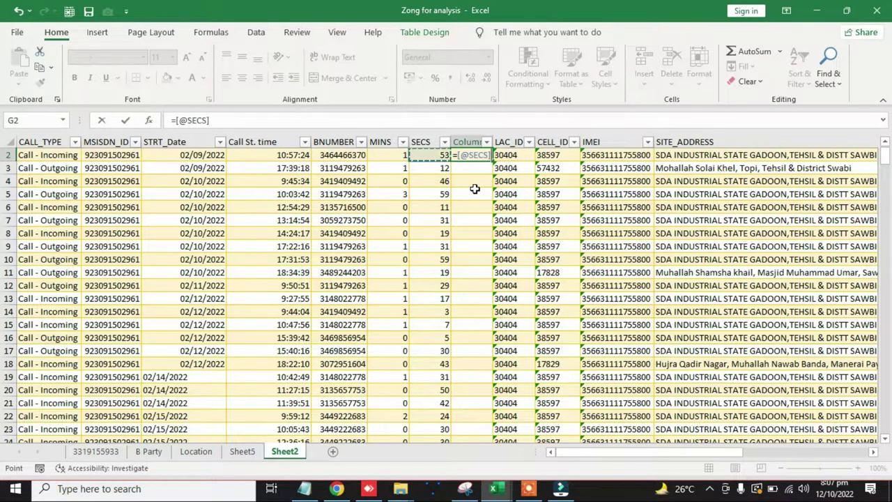
key(Left)
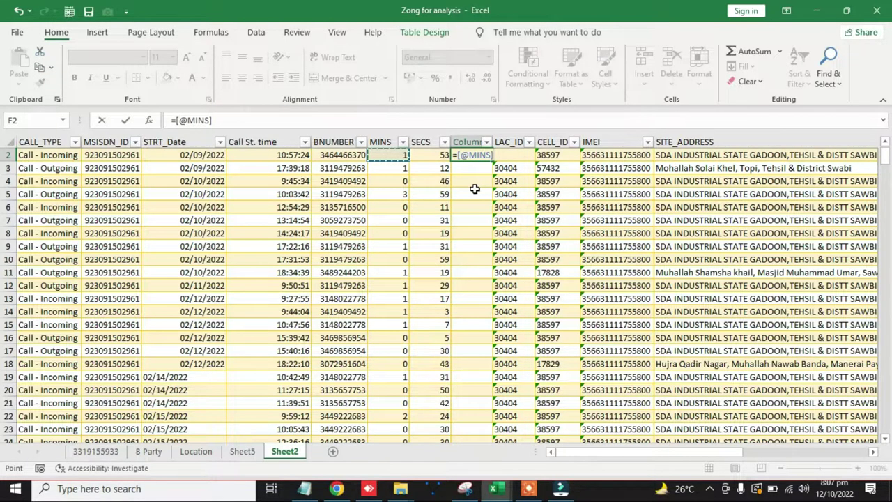
text(*)
key(BackSpace)
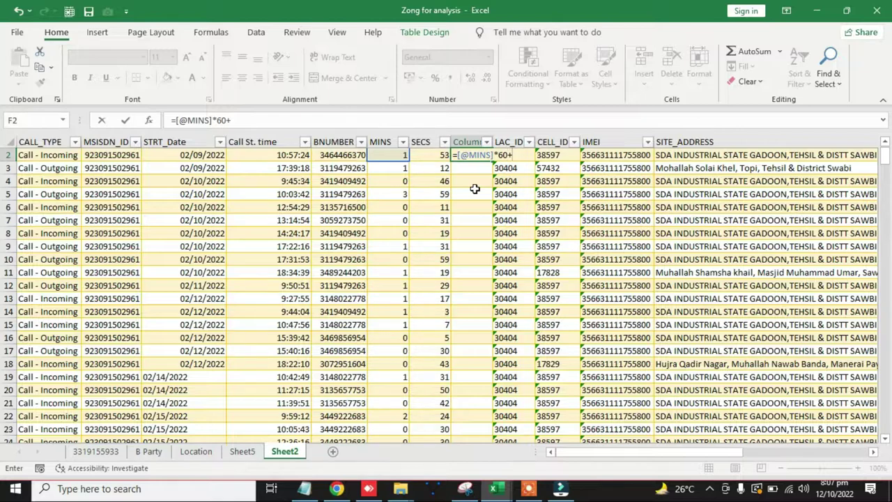
key(Left)
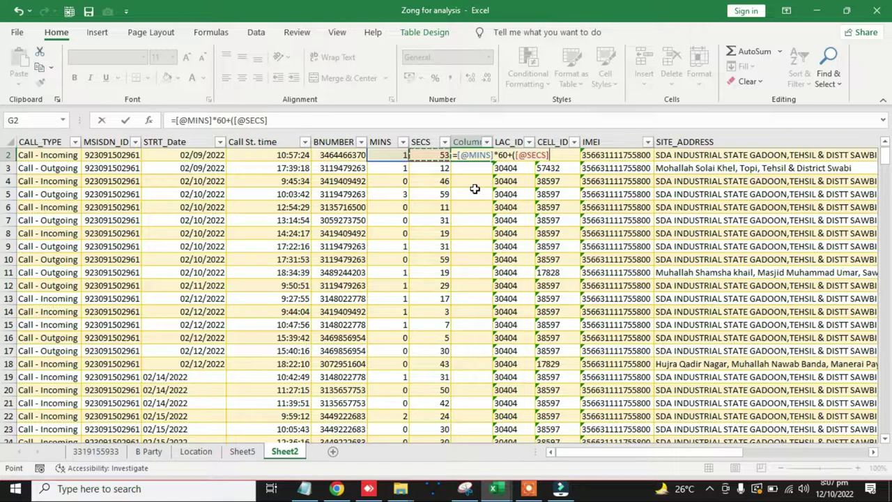
text())
key(Return)
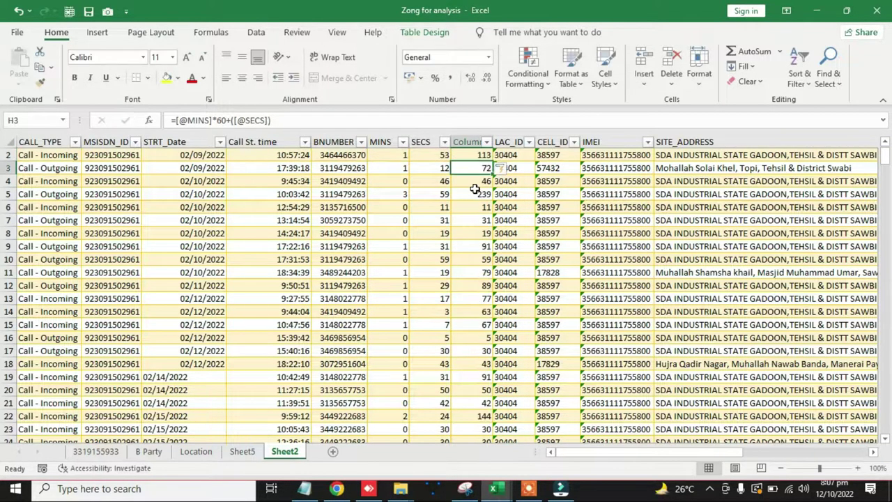
key(Up)
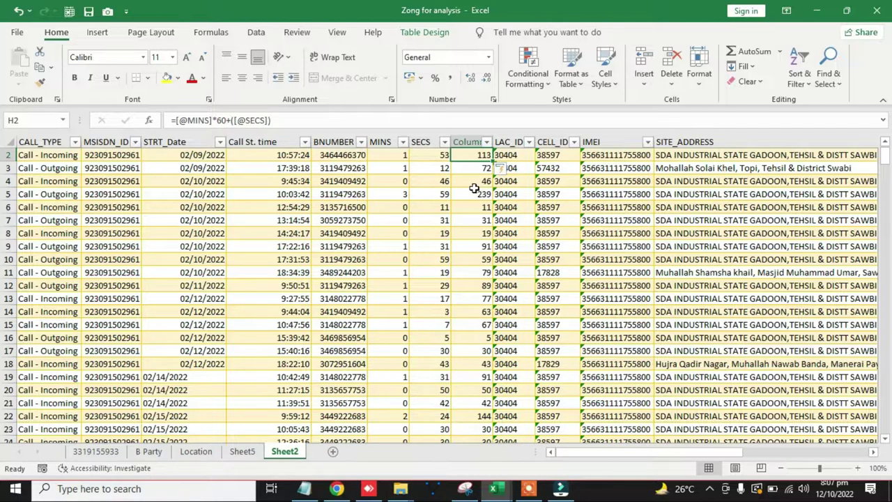
Rename the new column header to 'Call Duration', undoing an accidental overwrite of the row 2 formula.
click(469, 141)
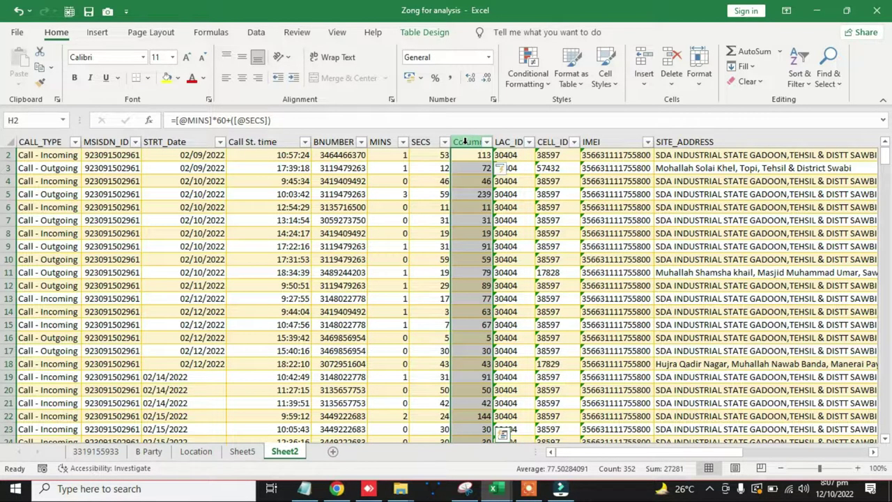
click(465, 141)
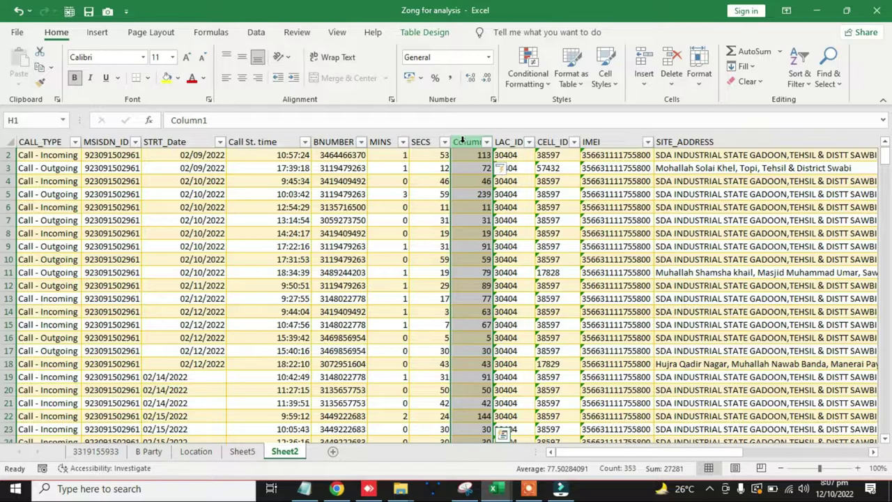
click(277, 115)
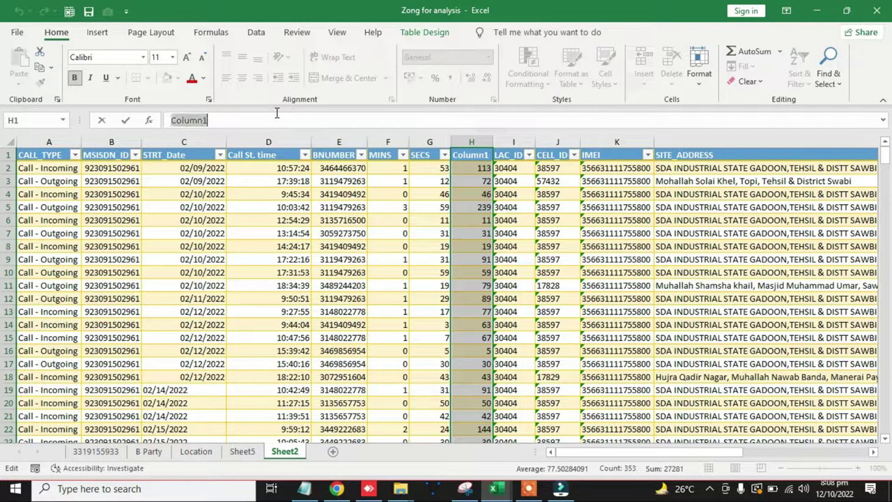
text(Sec)
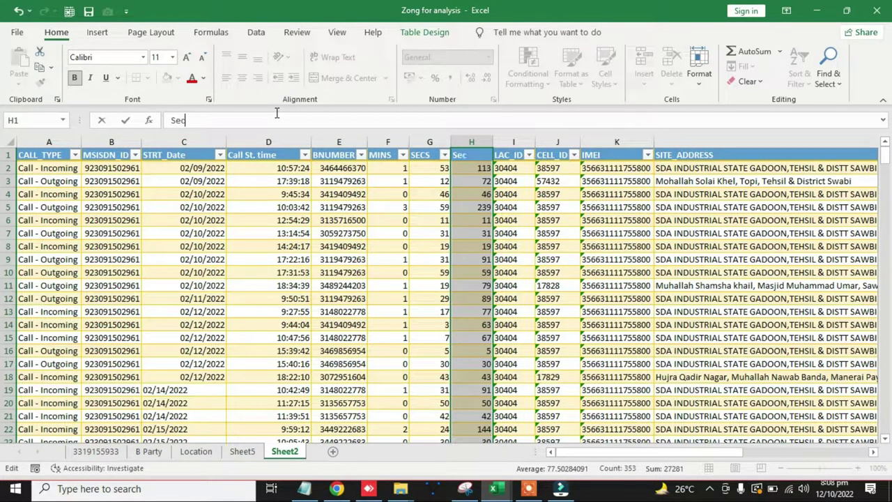
text(onds)
key(Return)
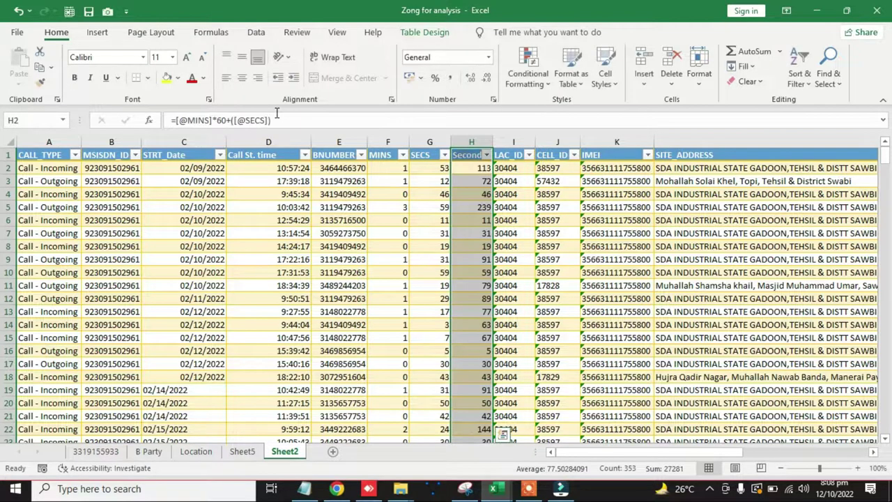
triple_click(277, 119)
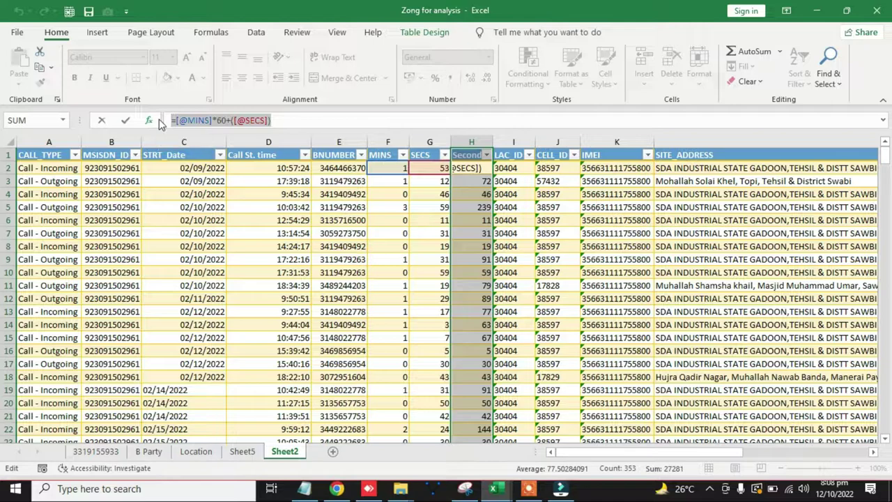
text(Call Dura)
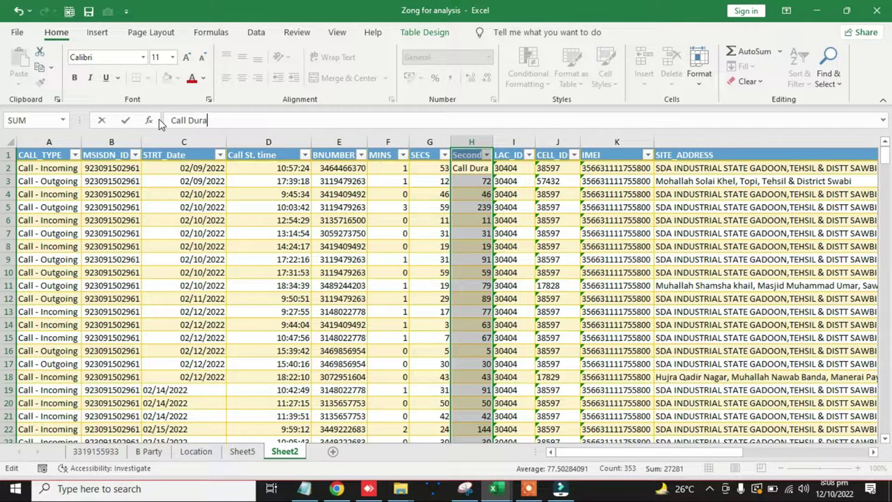
text(tion)
key(Return)
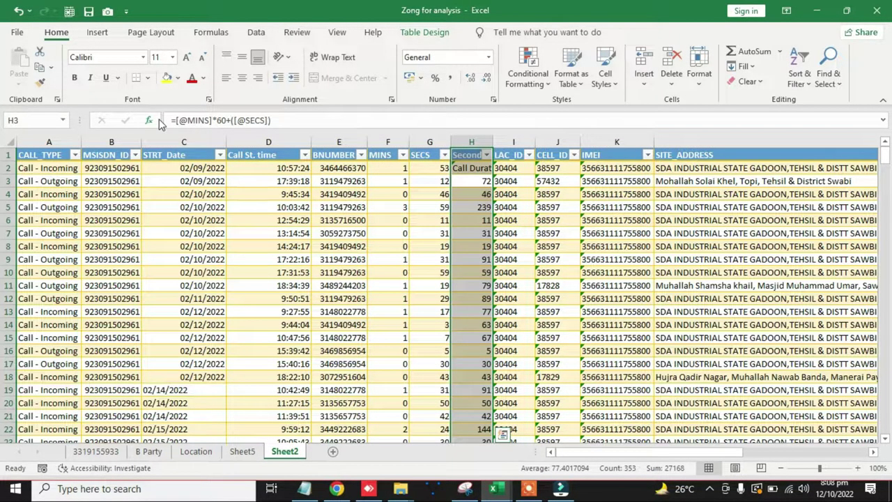
key(ctrl+z)
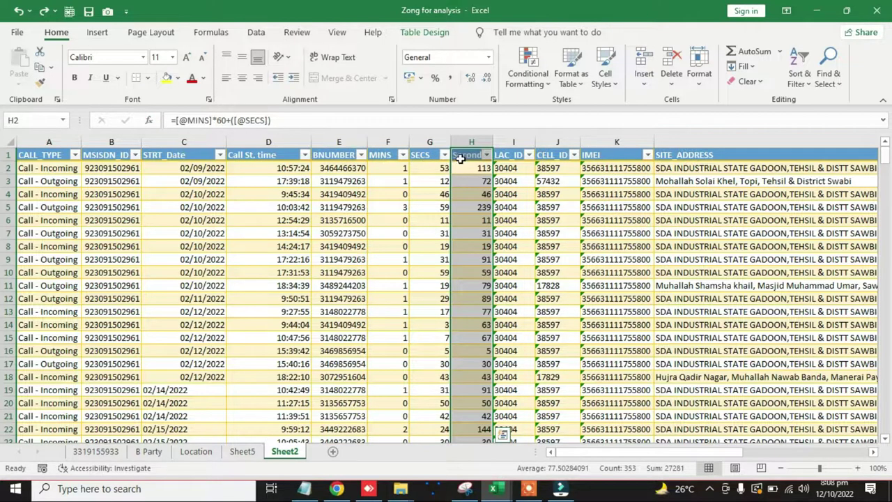
click(460, 159)
double_click(465, 157)
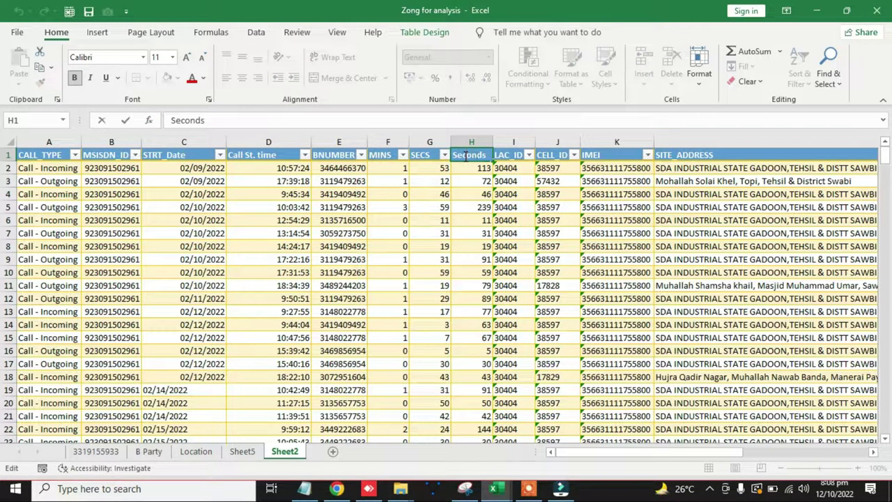
double_click(465, 156)
text(Call Dura)
text(tion)
key(Return)
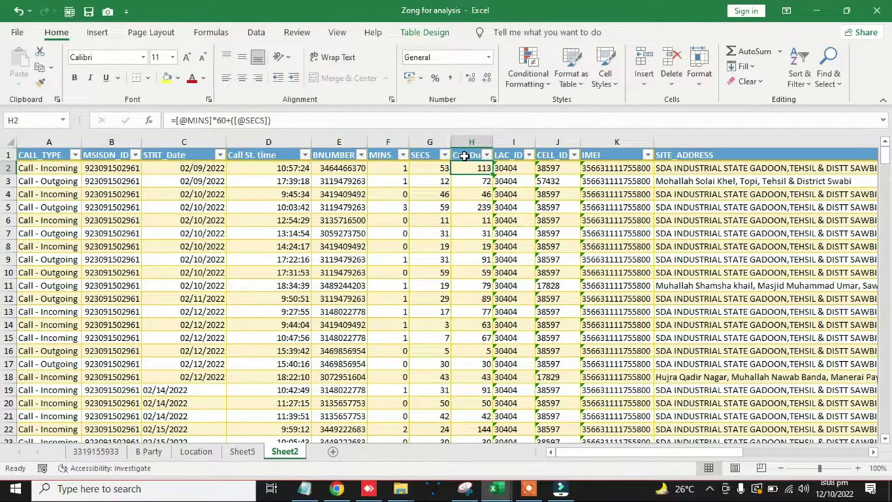
Fill the Call Duration formula down the whole column through row 353.
key(ctrl+shift+Down)
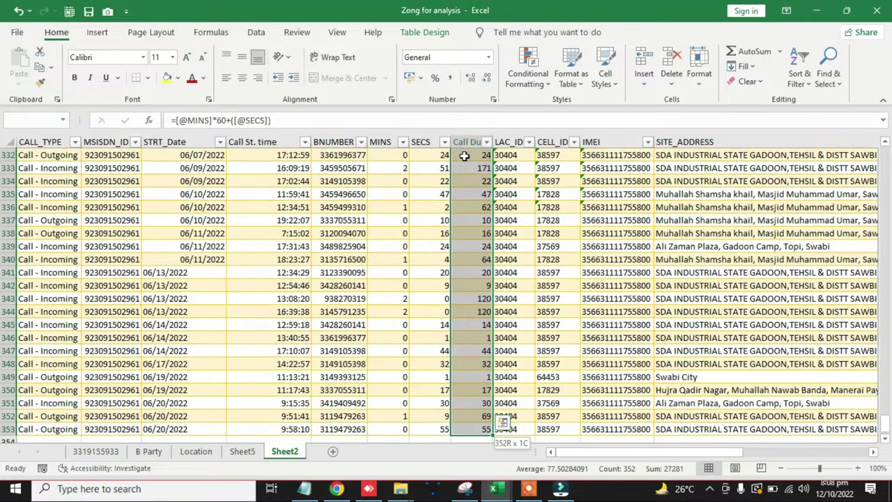
key(ctrl+shift+Up)
key(Down)
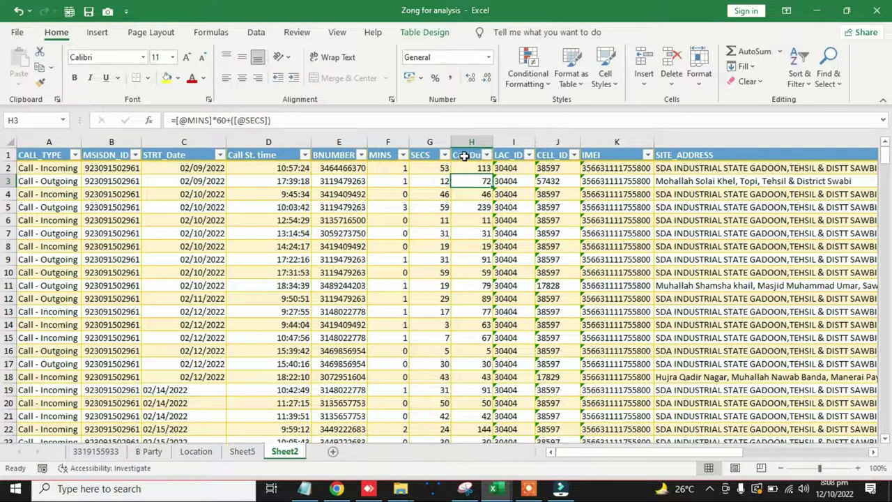
key(Up)
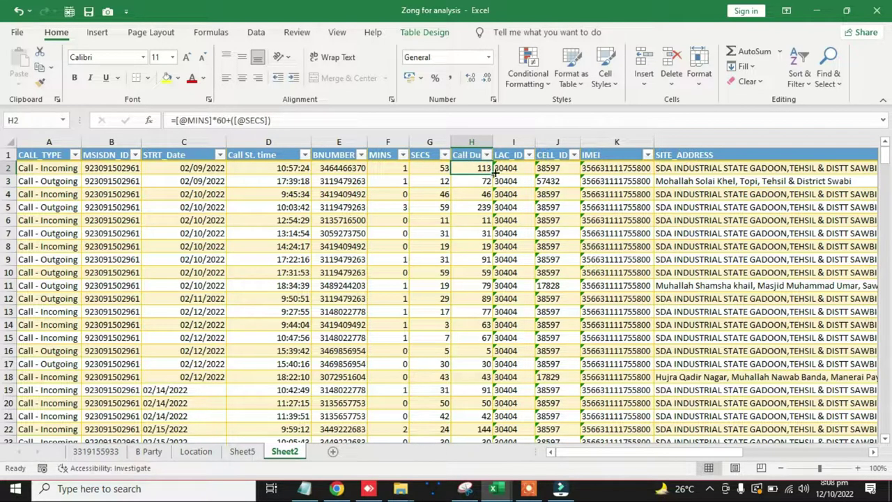
double_click(493, 175)
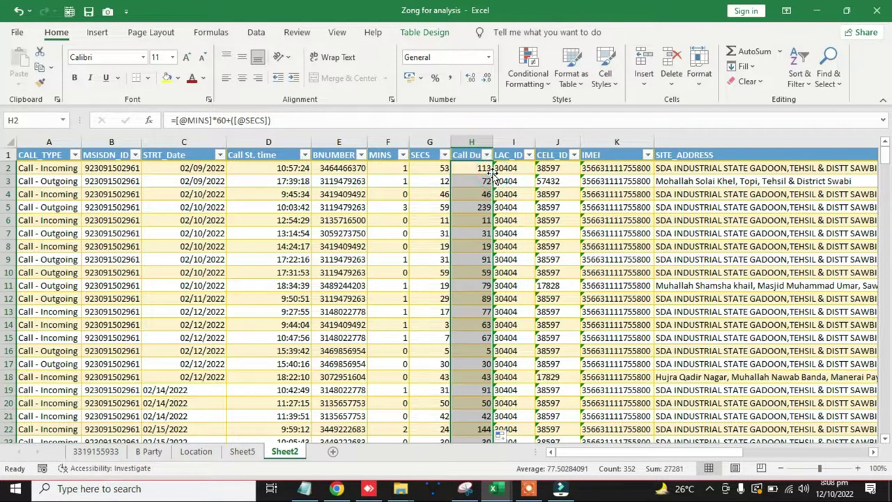
click(481, 181)
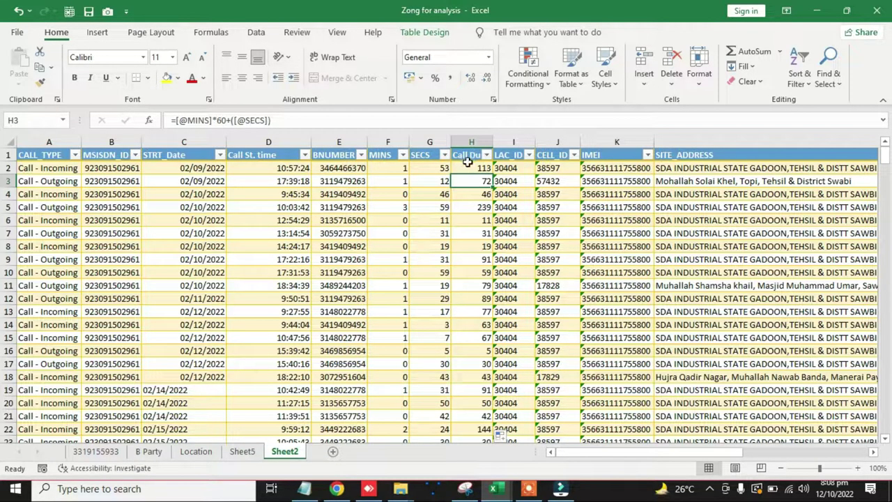
click(468, 164)
Convert the Call Duration formulas to plain values via copy and paste values.
key(ctrl+shift+Down)
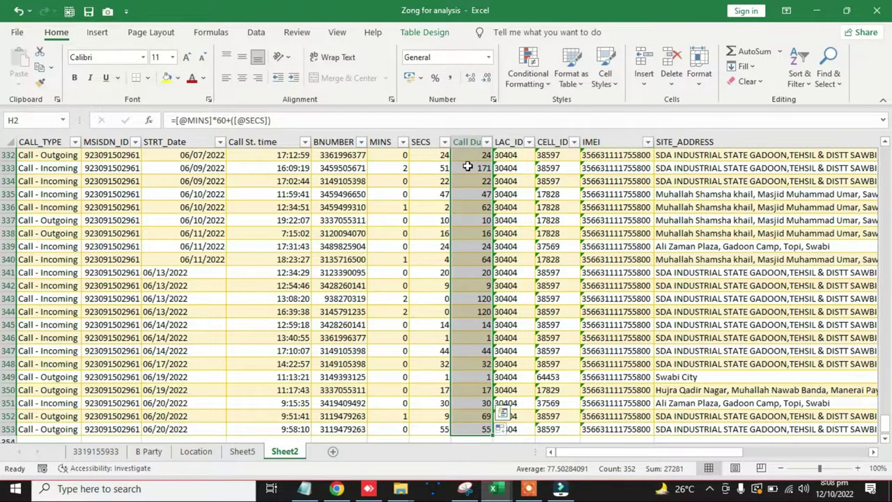
key(ctrl+c)
right_click(468, 167)
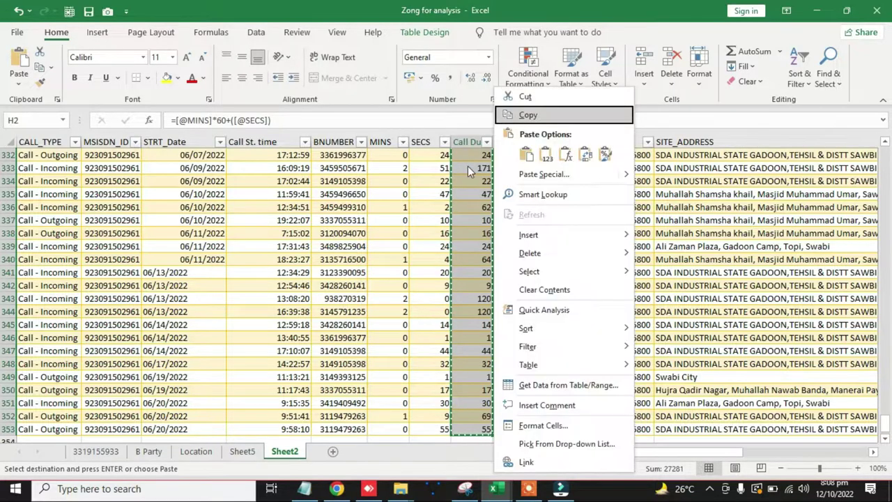
key(Down)
key(Down)
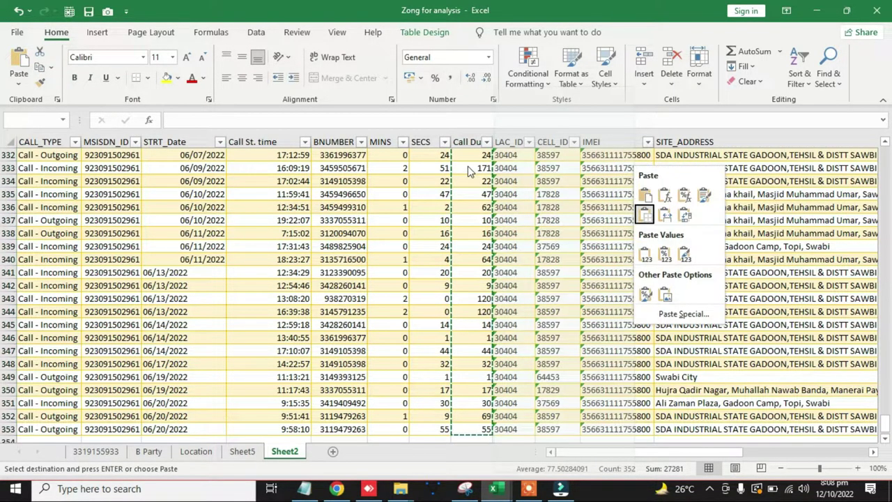
key(Escape)
key(ctrl+BackSpace)
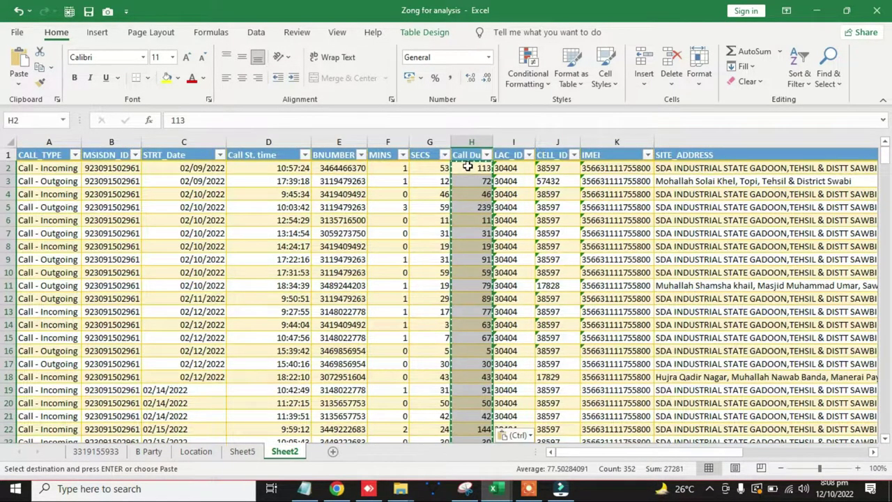
key(Escape)
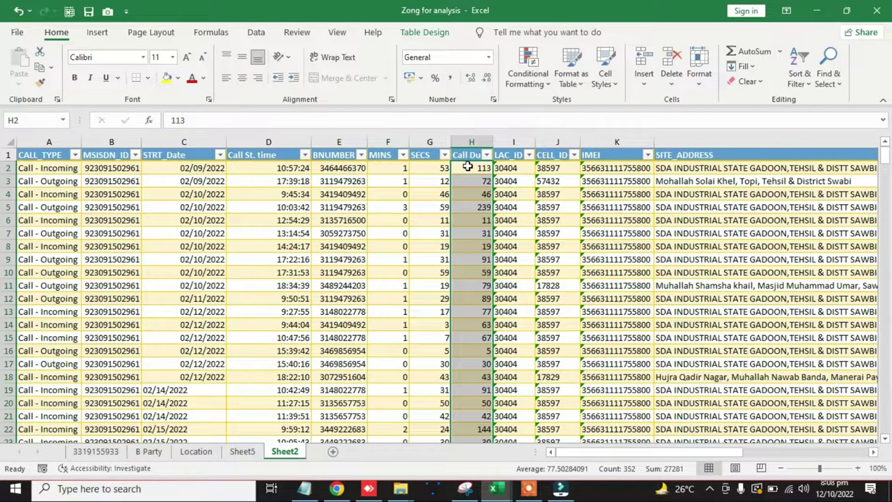
Delete the MINS and SECS columns and switch to the Sheet5 pivot.
drag(389, 142, 430, 141)
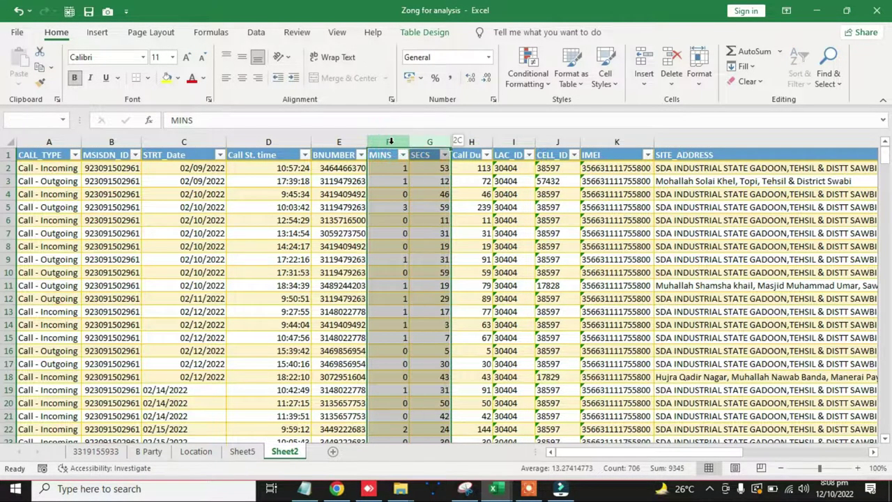
key(ctrl+minus)
key(Left)
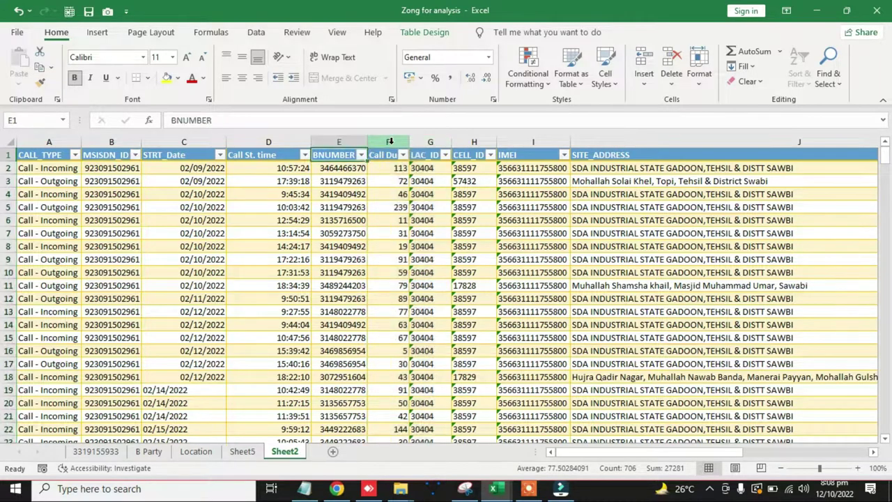
key(Down)
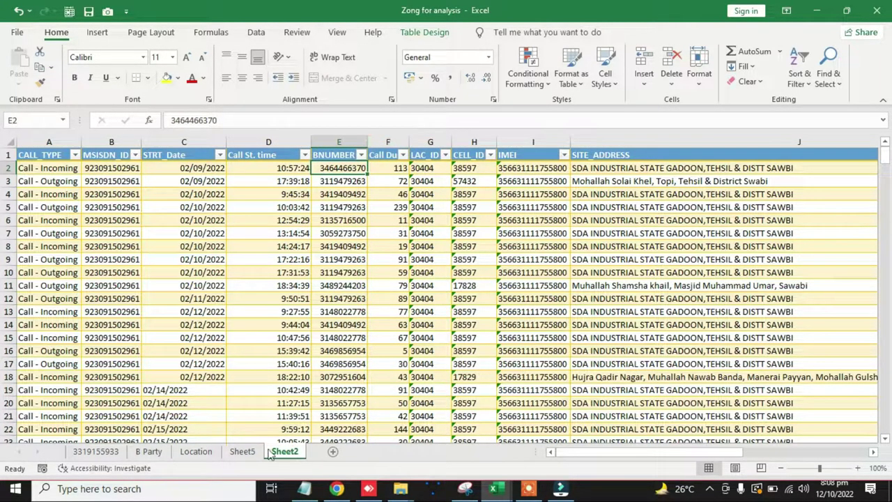
click(242, 451)
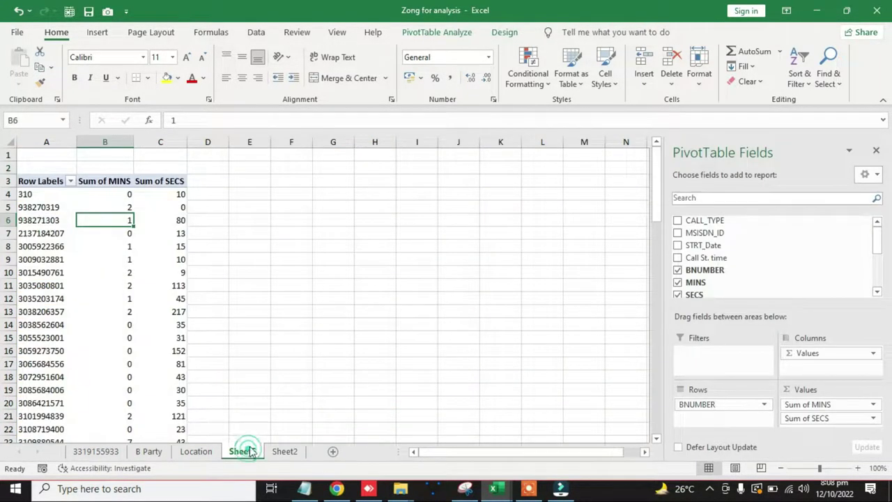
Remove Sum of MINS and Sum of SECS so the Sheet5 pivot lists only BNUMBER labels.
click(679, 283)
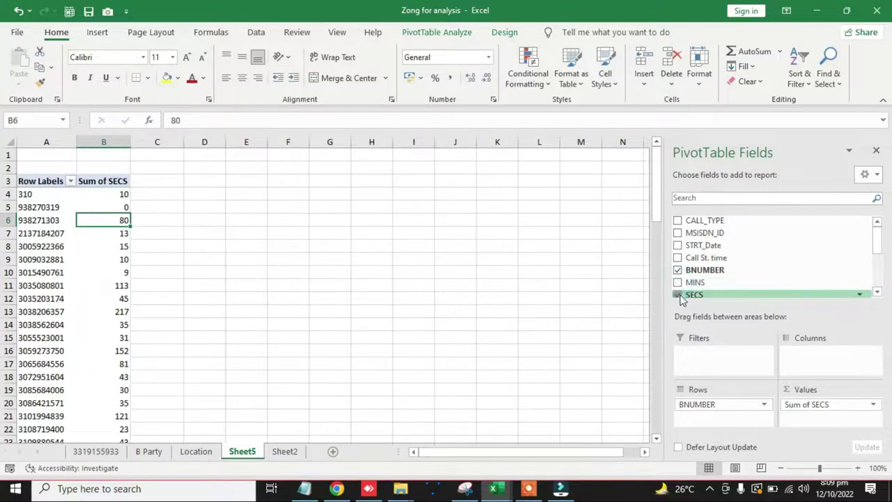
click(678, 295)
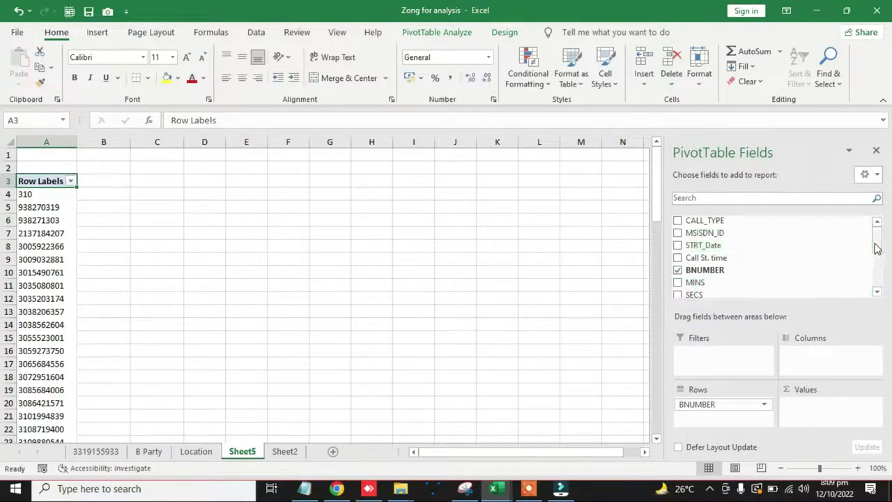
scroll(877, 249, down, 5)
scroll(881, 238, up, 5)
drag(881, 238, 877, 279)
Build a new data-model PivotTable on Sheet6 summing Table1's Call Duration for each BNUMBER.
click(711, 291)
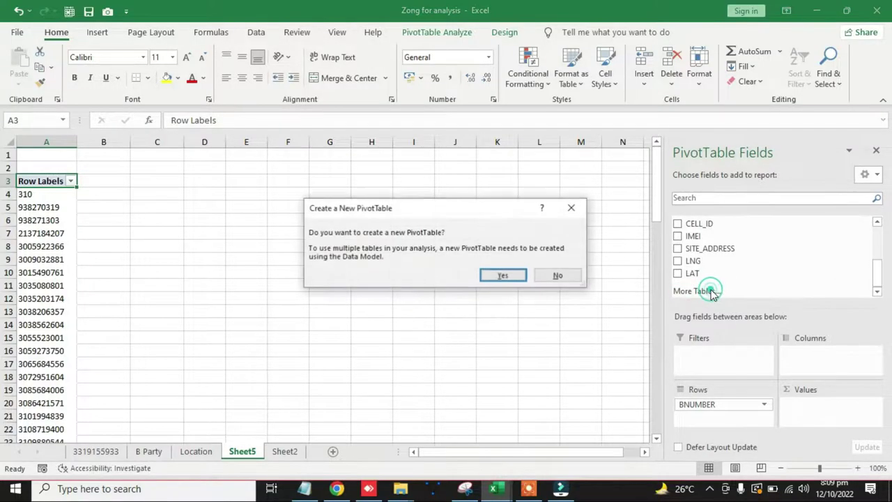
click(496, 277)
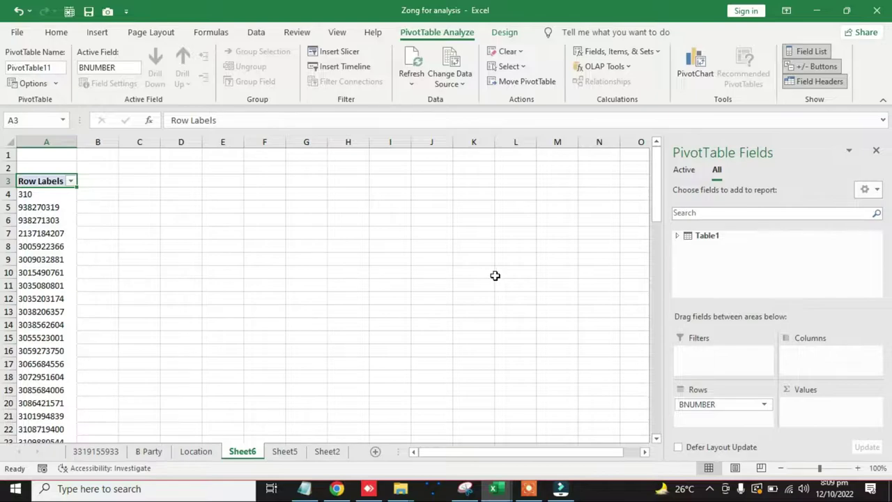
click(678, 237)
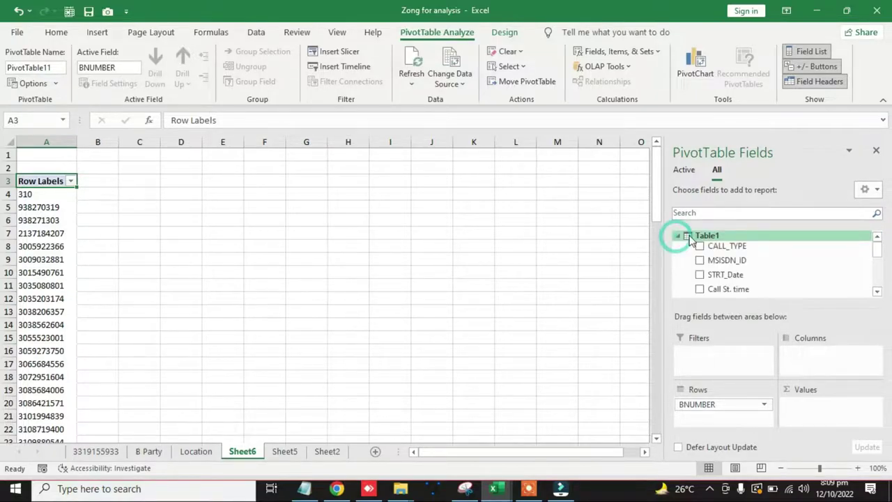
drag(877, 253, 880, 265)
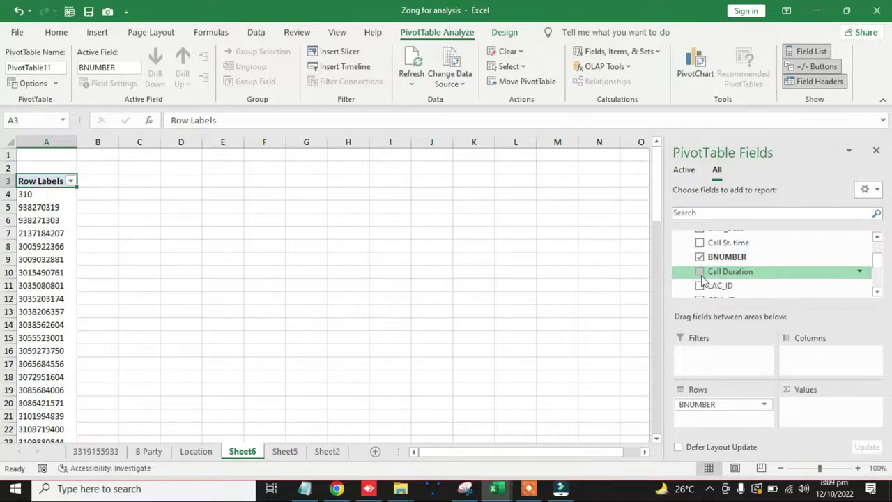
drag(703, 278, 808, 407)
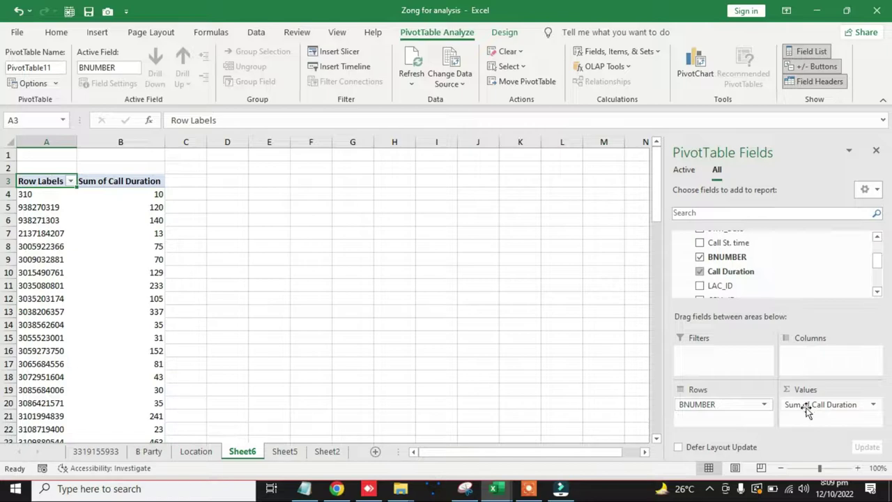
click(149, 208)
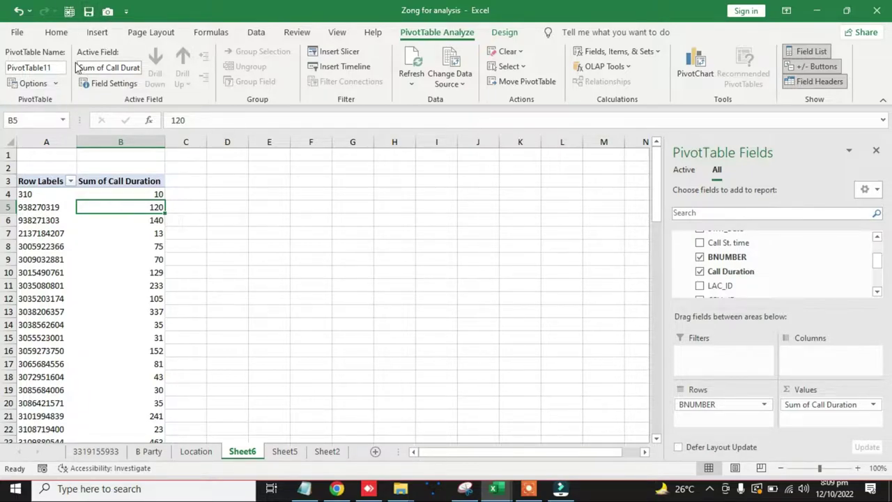
Sort the Sheet6 pivot by Sum of Call Duration, largest first, topping at 12971.
click(256, 32)
click(279, 78)
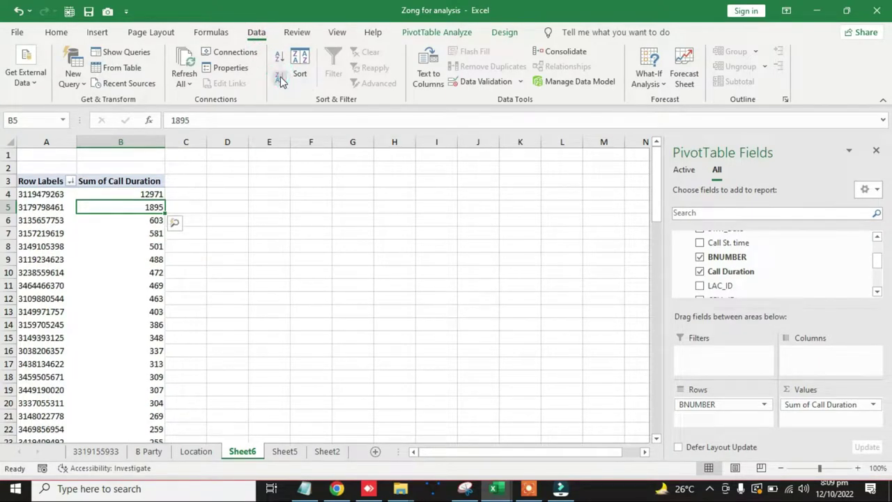
key(Up)
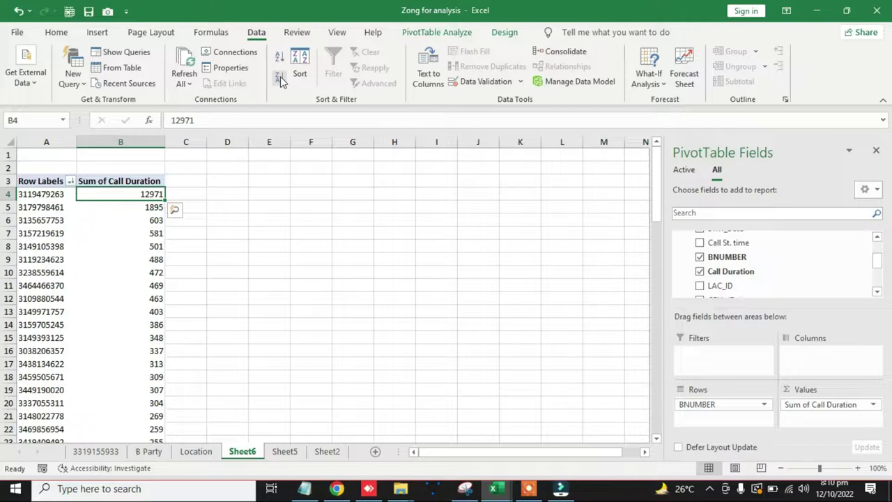
Rename the Sheet6 pivot sheet to 'Call Duration'.
right_click(247, 456)
click(310, 308)
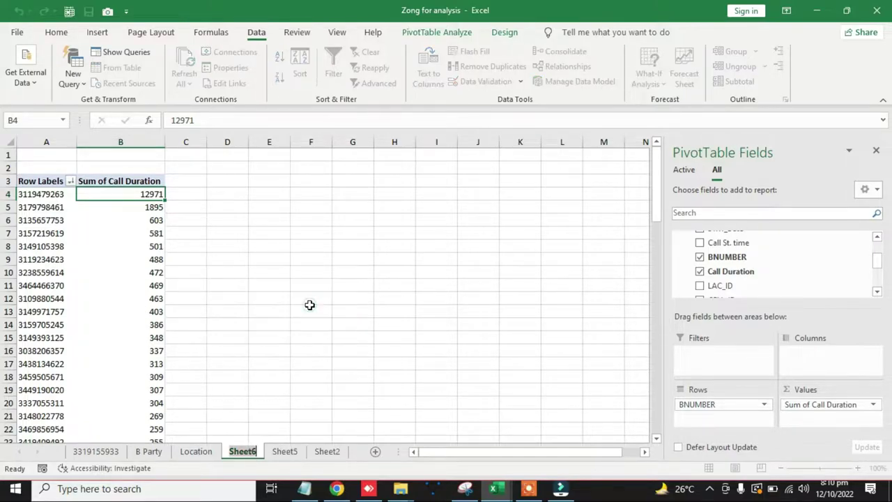
text(Call Du)
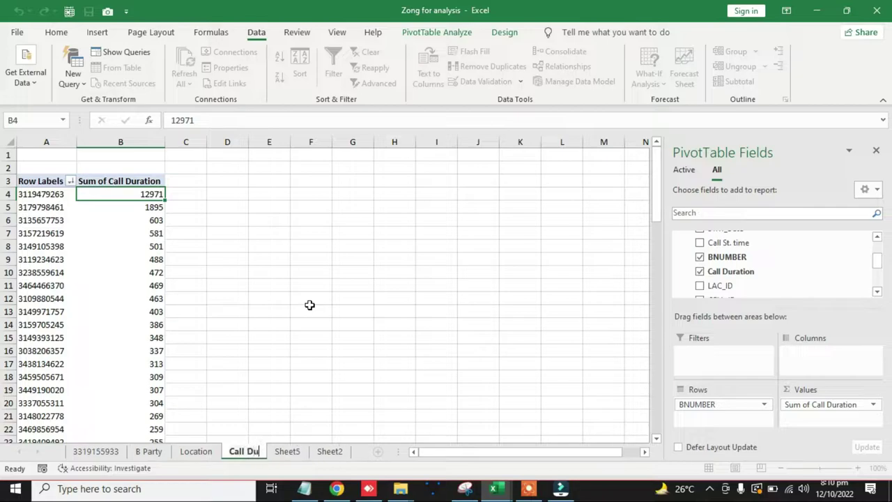
text(rations)
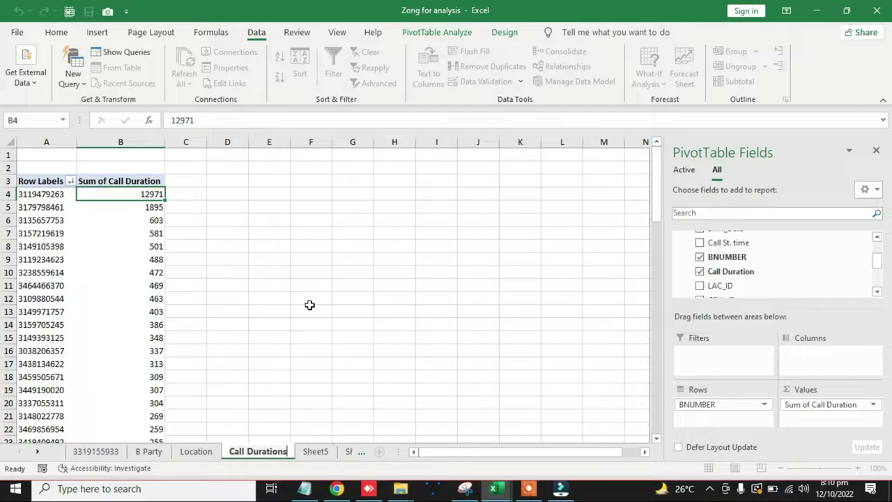
key(Return)
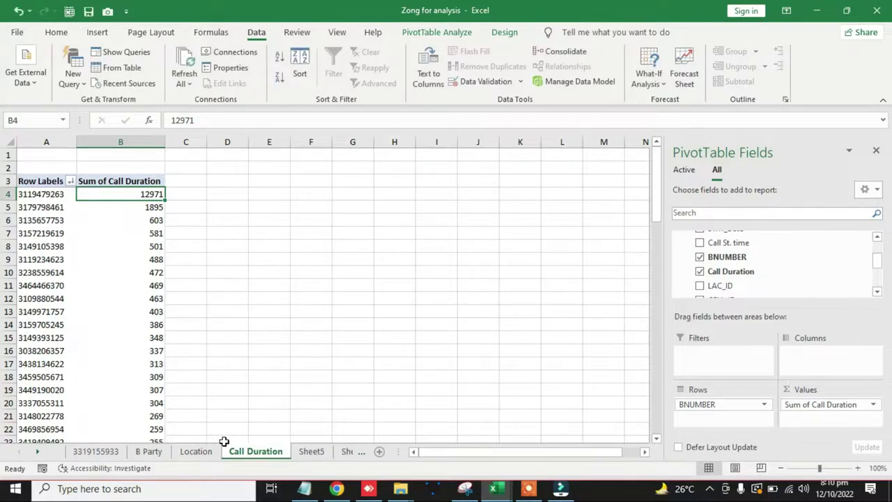
Delete the empty Sheet5 permanently.
click(304, 452)
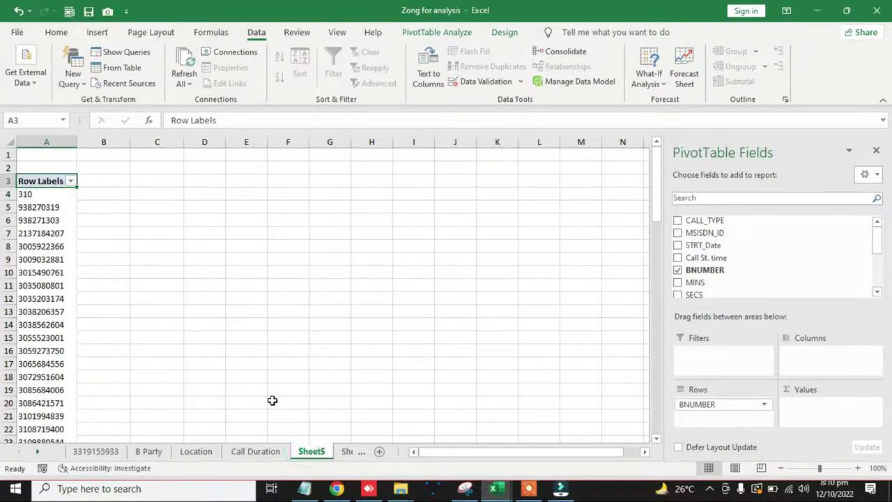
right_click(307, 452)
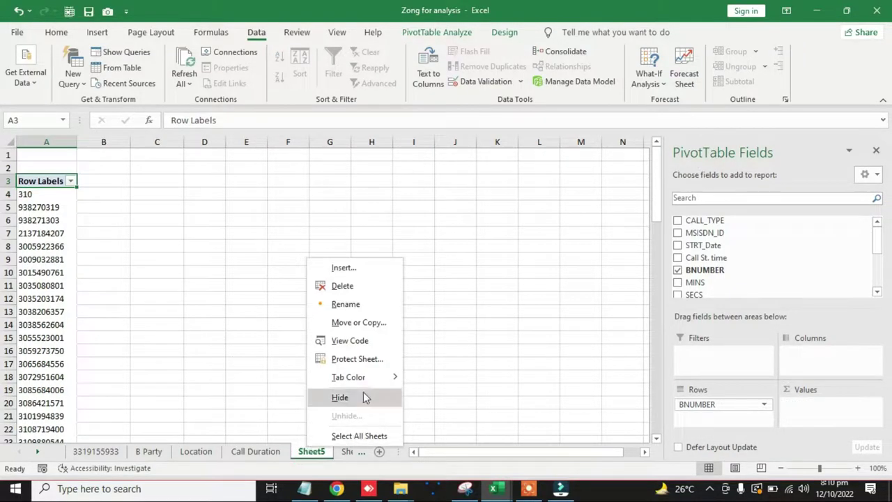
click(369, 286)
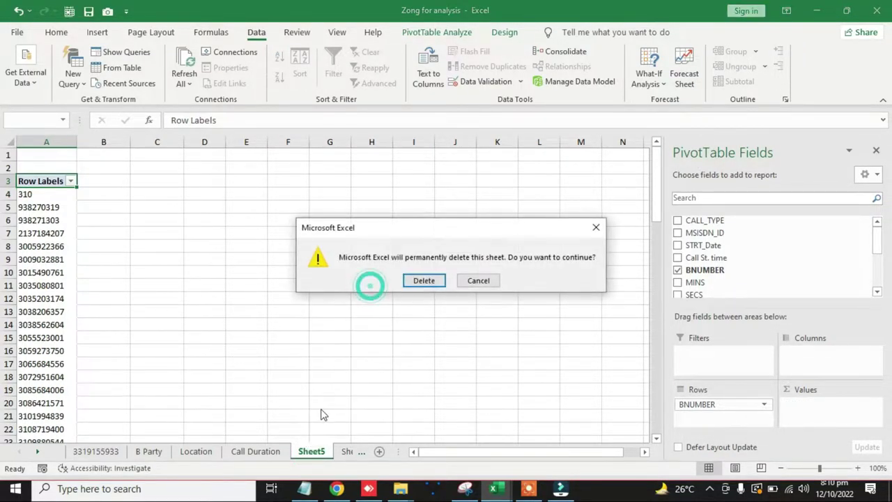
click(425, 282)
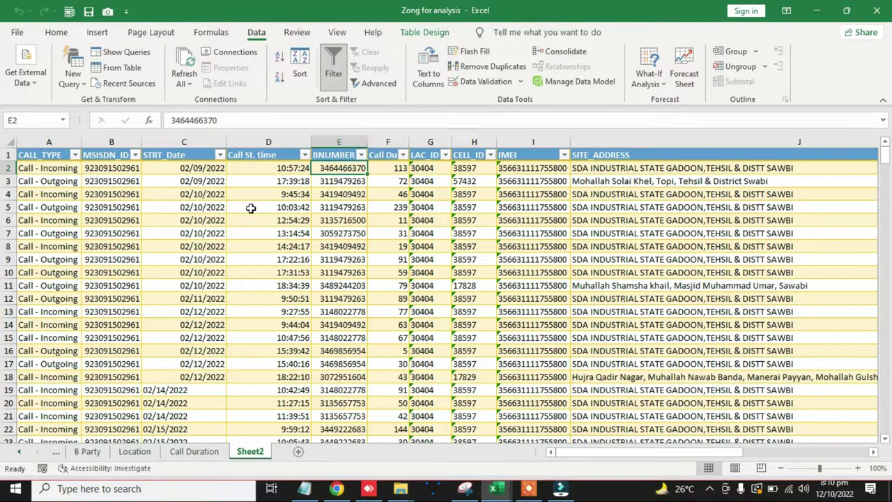
Insert a new PivotTable from the call data table onto Sheet7.
click(98, 34)
click(25, 66)
key(Return)
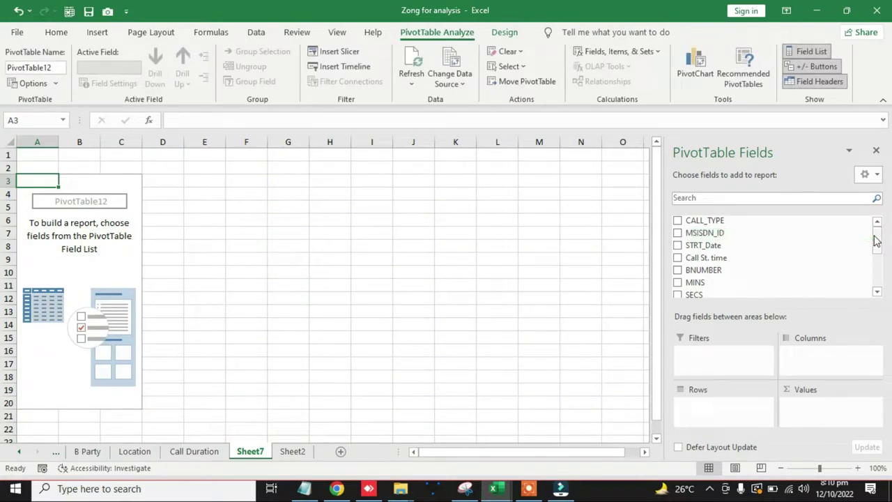
drag(878, 241, 884, 276)
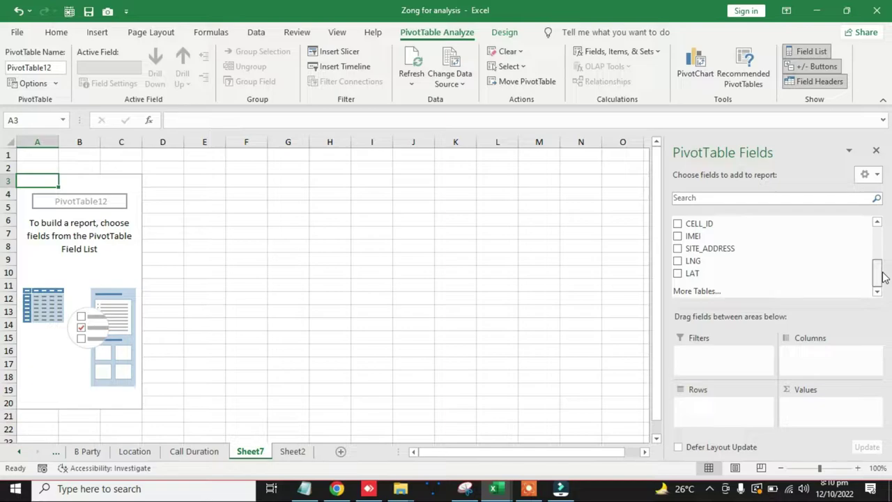
drag(884, 277, 879, 233)
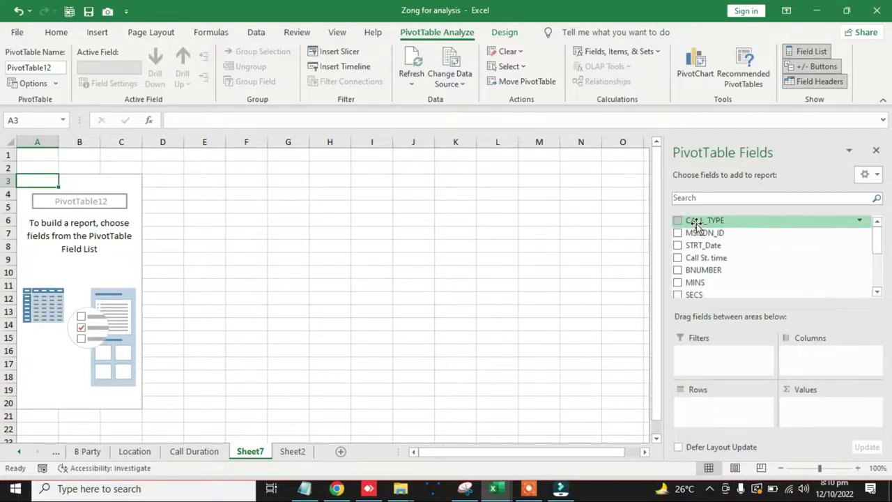
Count calls by CALL_TYPE as rows: 183 incoming, 169 outgoing, 352 total.
drag(695, 225, 690, 414)
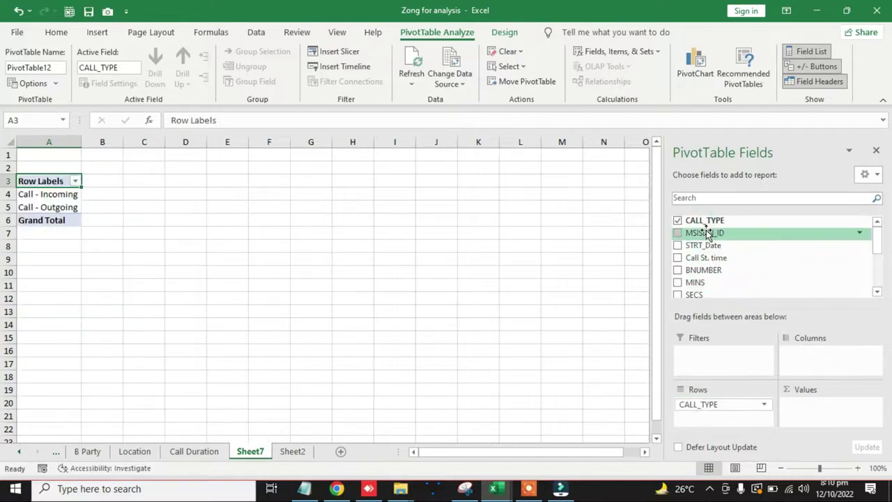
drag(691, 223, 817, 408)
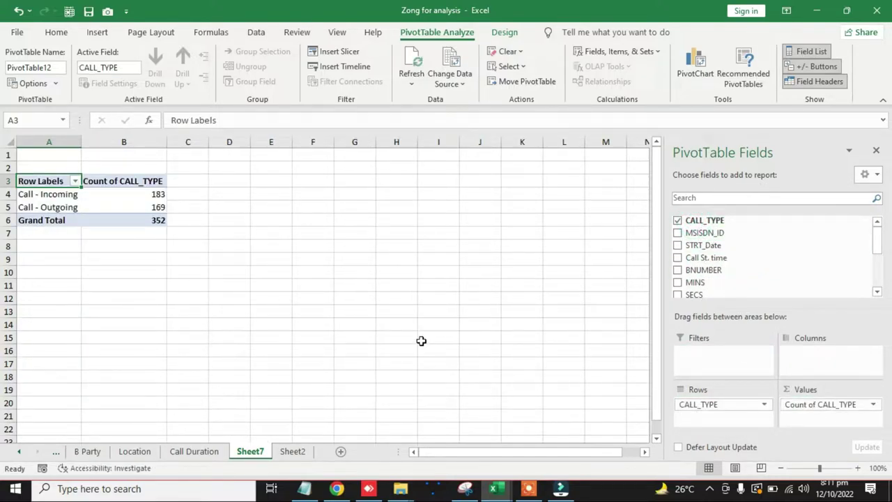
drag(688, 223, 807, 355)
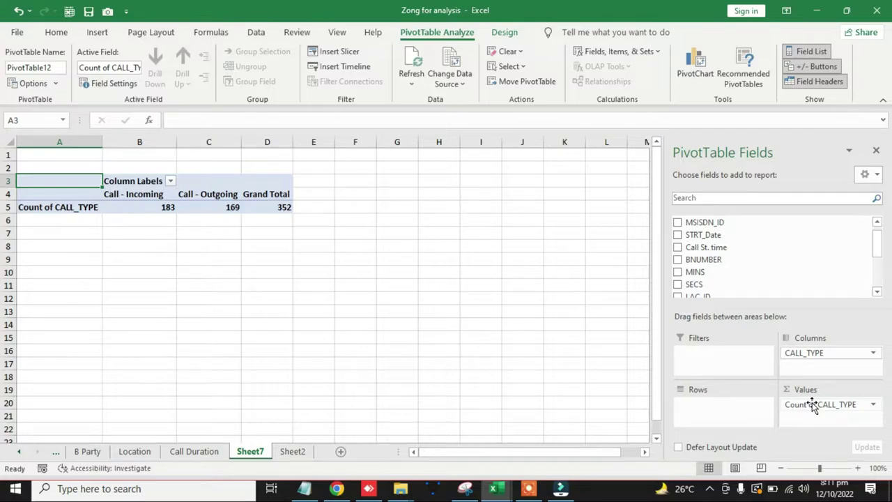
drag(812, 405, 731, 408)
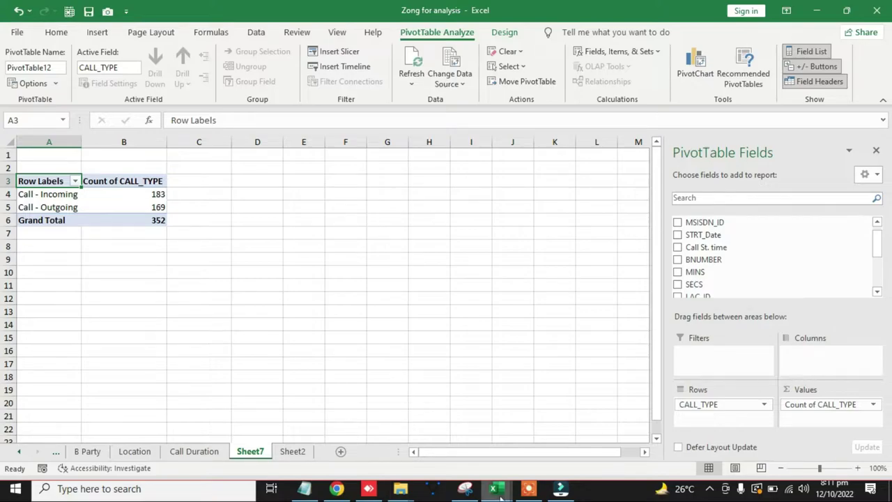
Rename Sheet7 to 'Call Summary' and return to the Sheet2 call-record table.
right_click(263, 449)
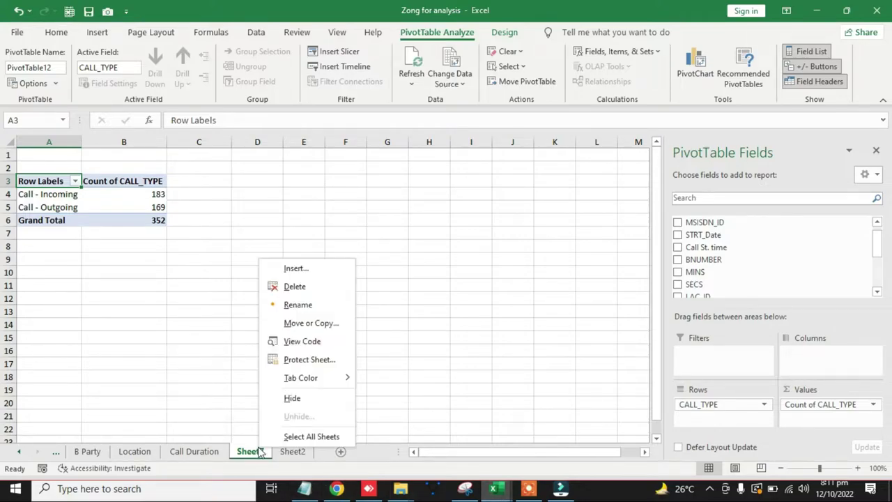
click(297, 305)
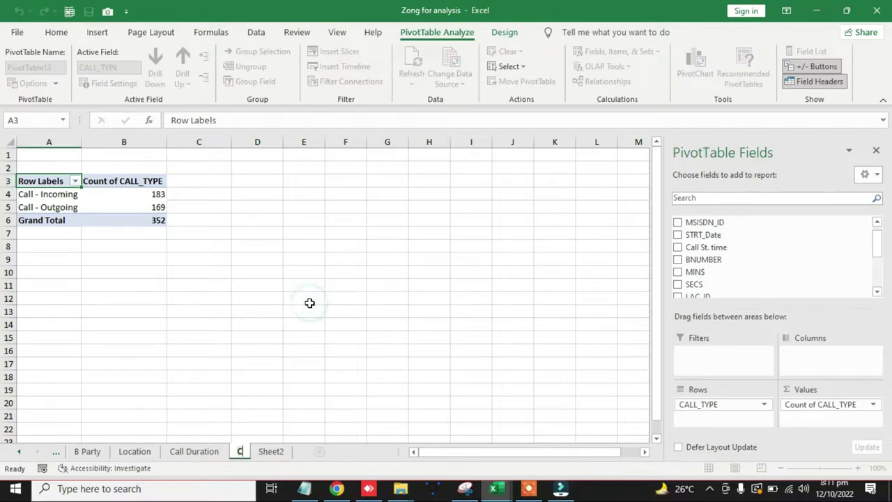
text(Call Summar)
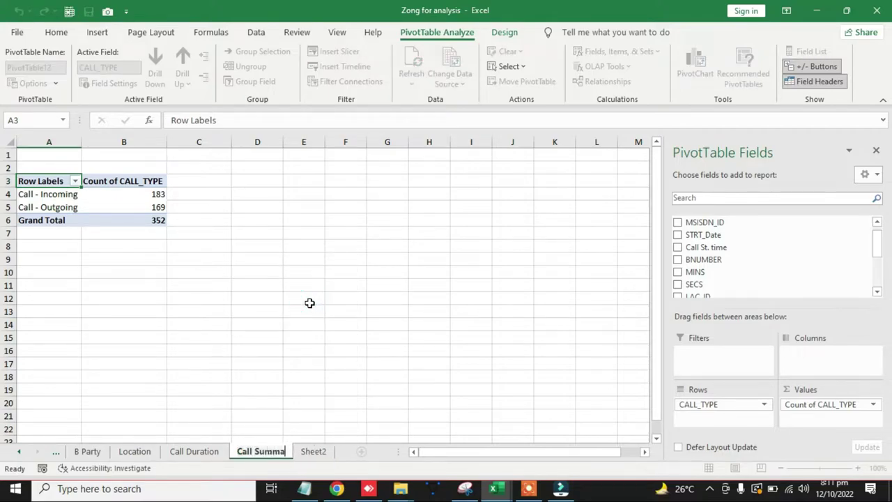
text(y)
key(Return)
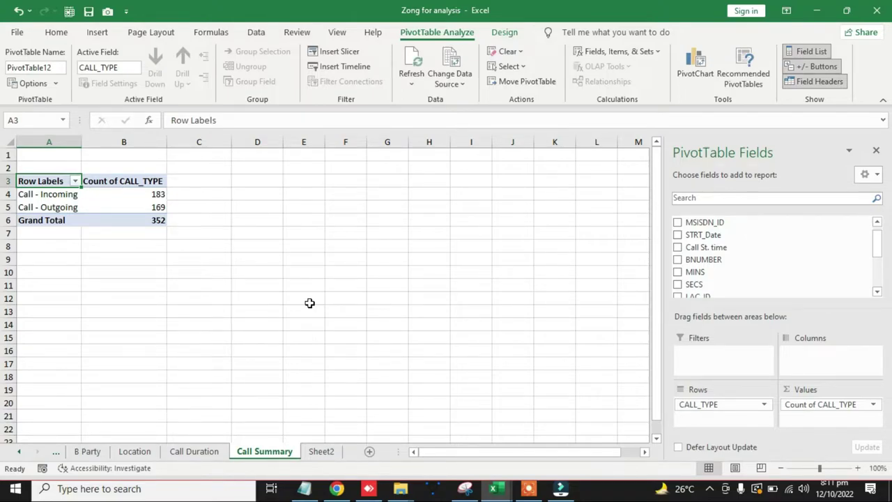
key(ctrl+Page_Down)
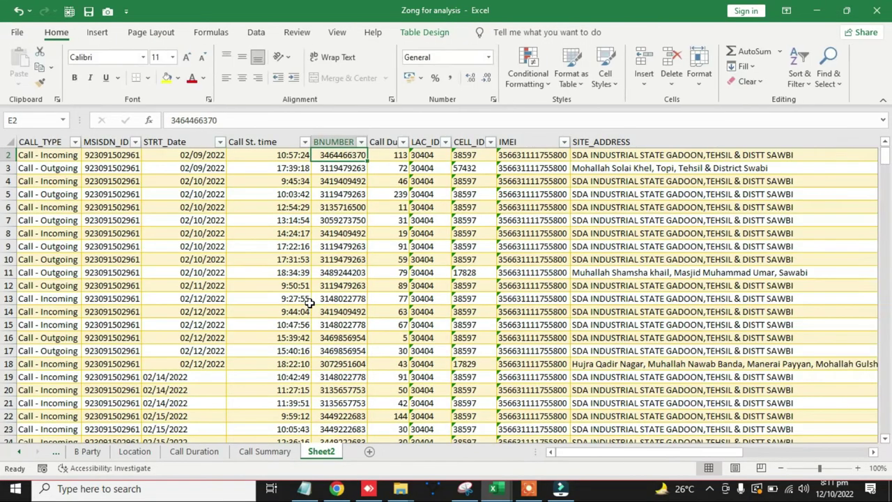
key(Right)
key(Right)
key(Right)
key(Right)
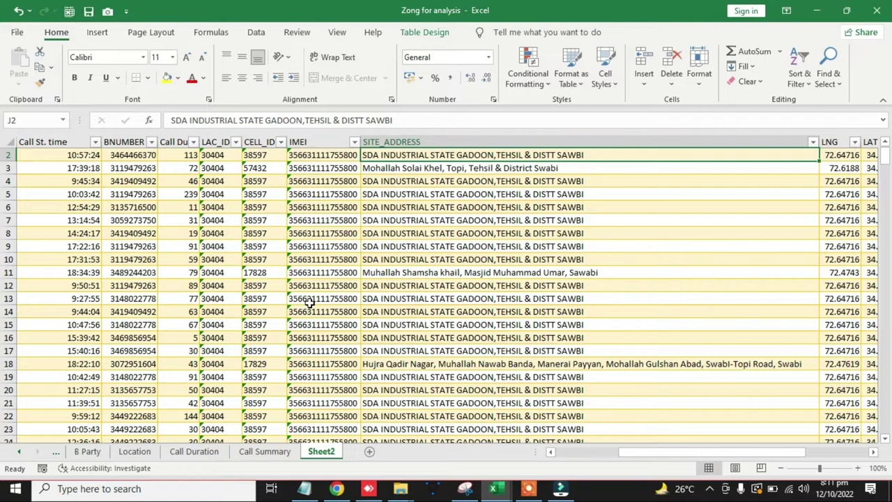
key(Down)
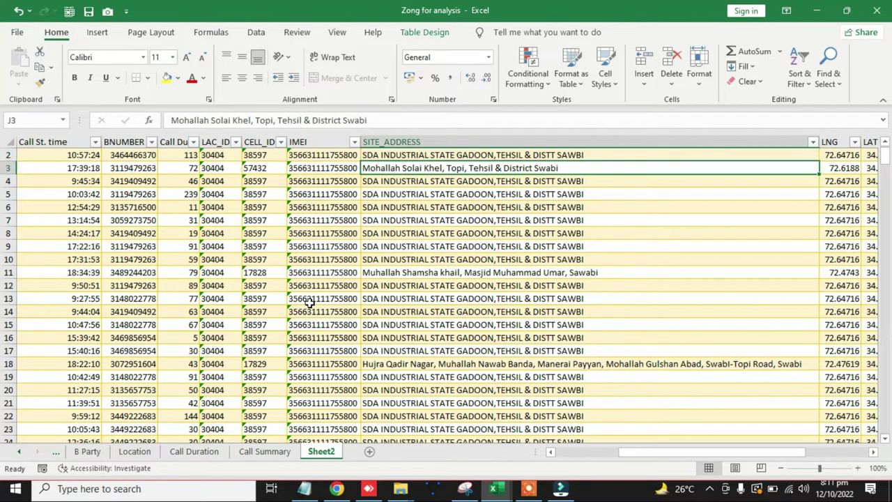
key(Down)
key(Down)
key(Down)
key(Down)
key(Down)
key(Down)
key(Down)
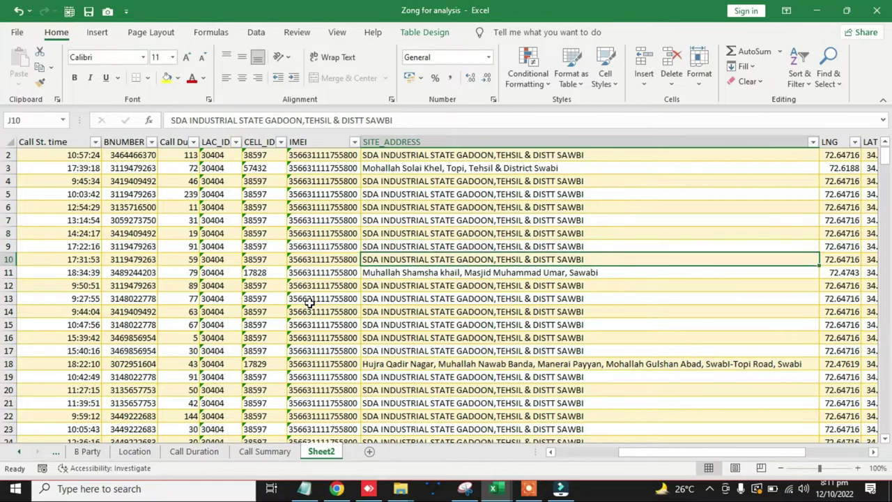
key(Down)
key(Down)
key(Down)
key(Down)
key(Down)
key(Down)
key(Down)
key(Down)
key(Down)
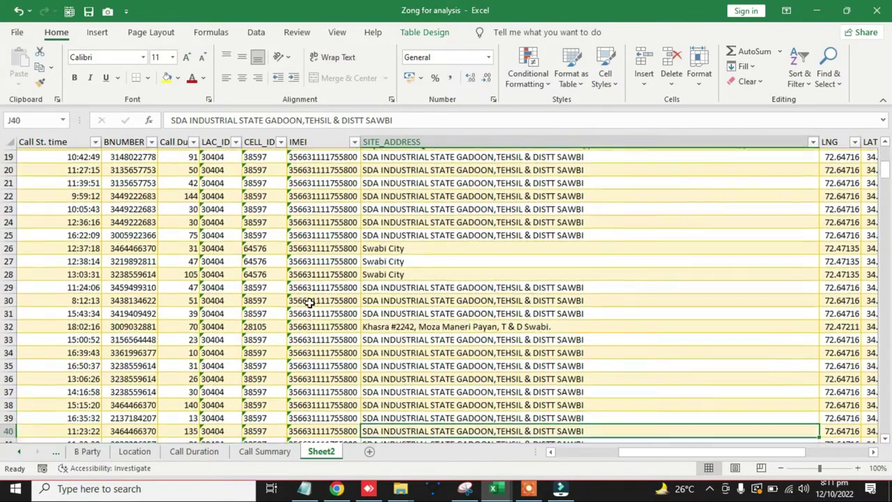
key(Down)
key(Down)
key(Down)
key(Down)
key(Down)
key(Down)
key(Up)
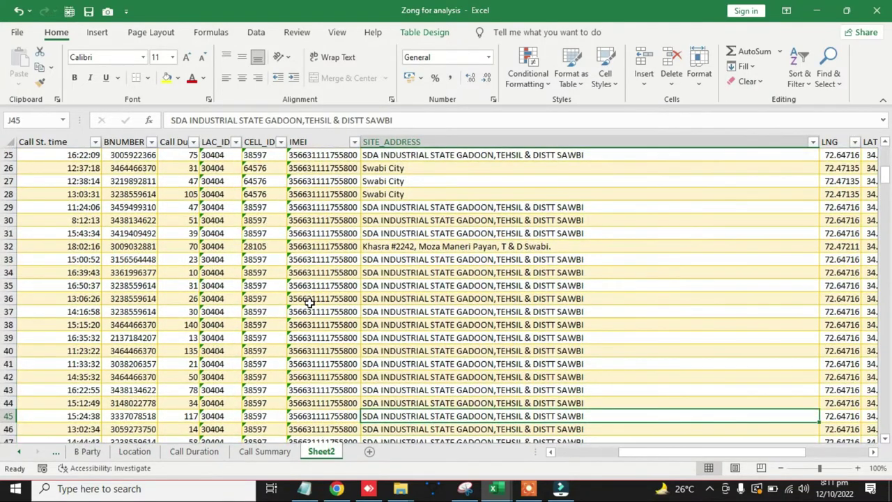
key(Up)
key(Up)
key(Up)
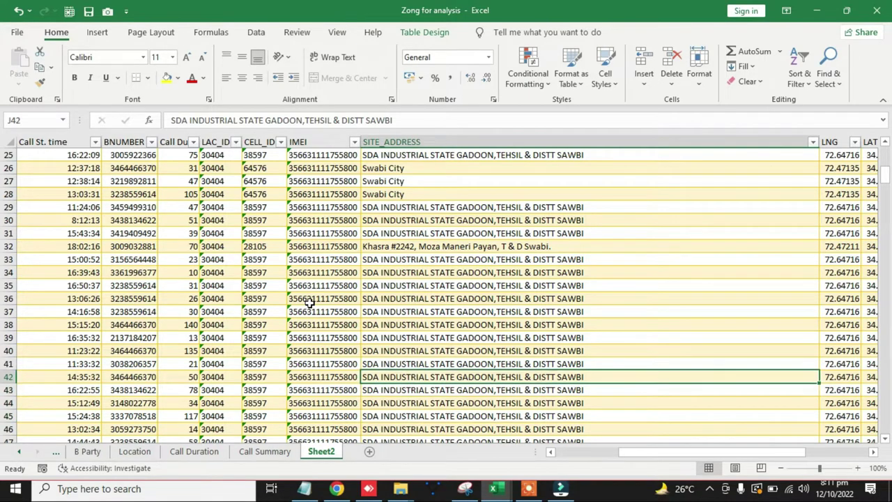
key(Up)
key(Up)
key(Up)
key(Up)
key(Up)
key(Up)
key(Up)
key(Up)
key(Up)
key(Up)
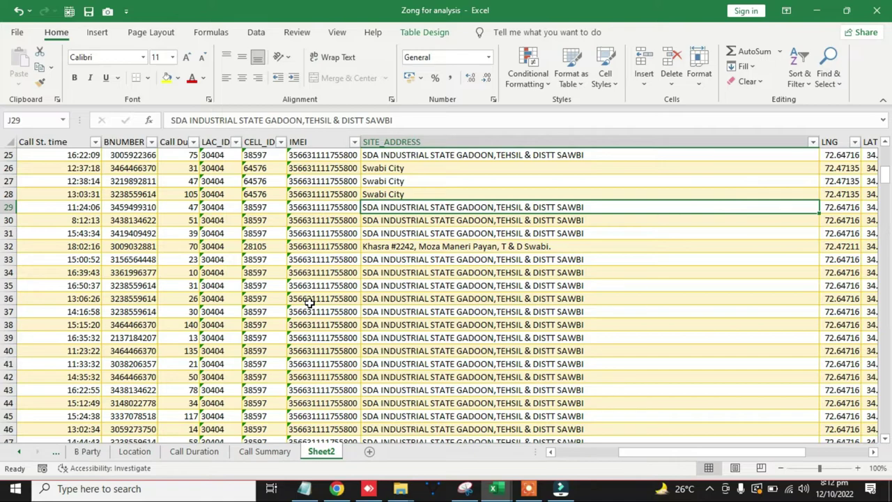
key(Up)
key(Up)
key(Up)
key(Up)
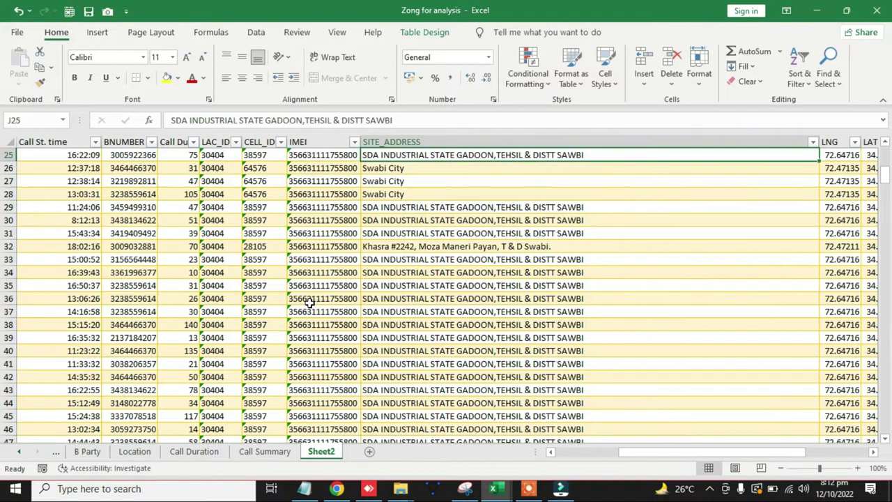
key(Up)
key(Up)
key(Up)
key(Up)
key(Up)
key(Up)
key(Up)
key(Up)
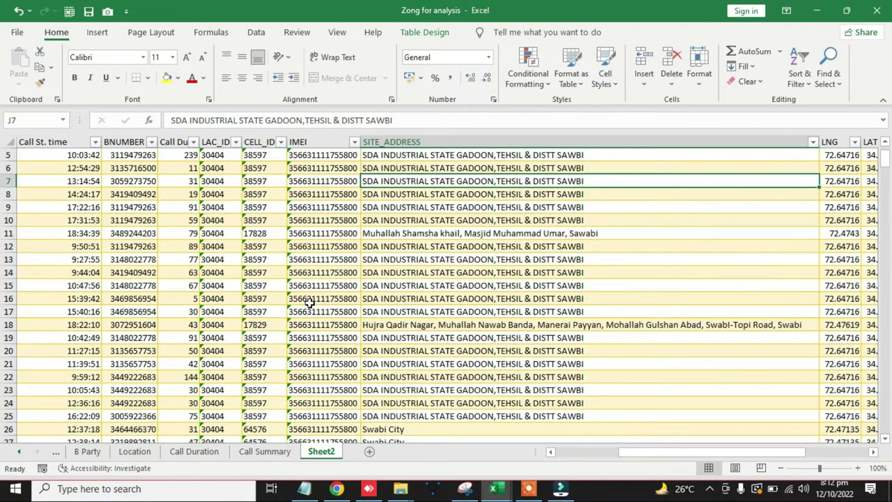
key(Up)
key(Up)
scroll(309, 302, up, 1)
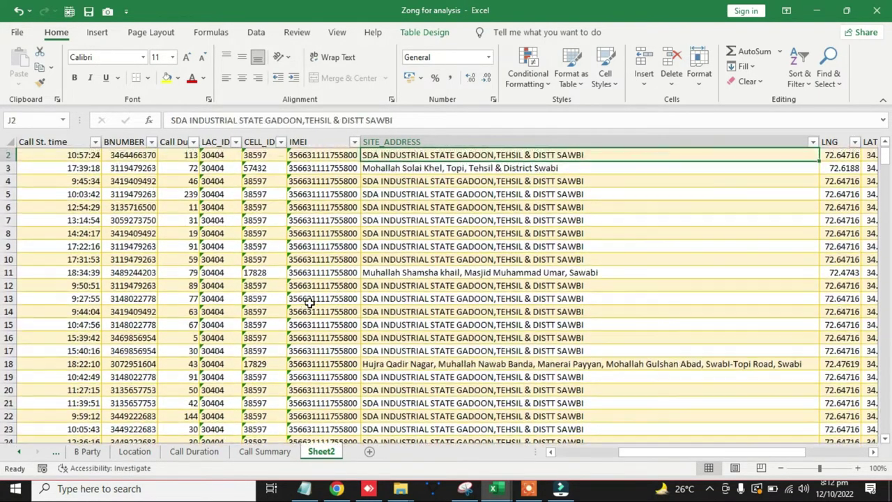
key(Up)
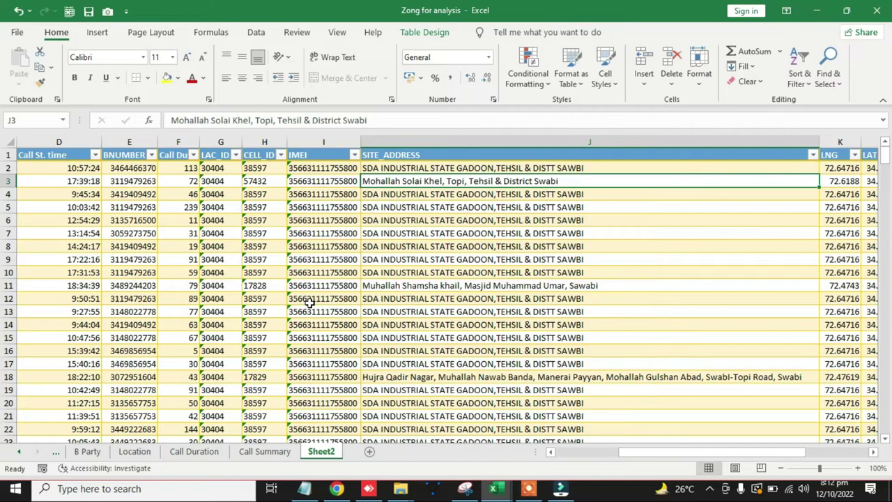
key(Down)
key(Down)
key(Down)
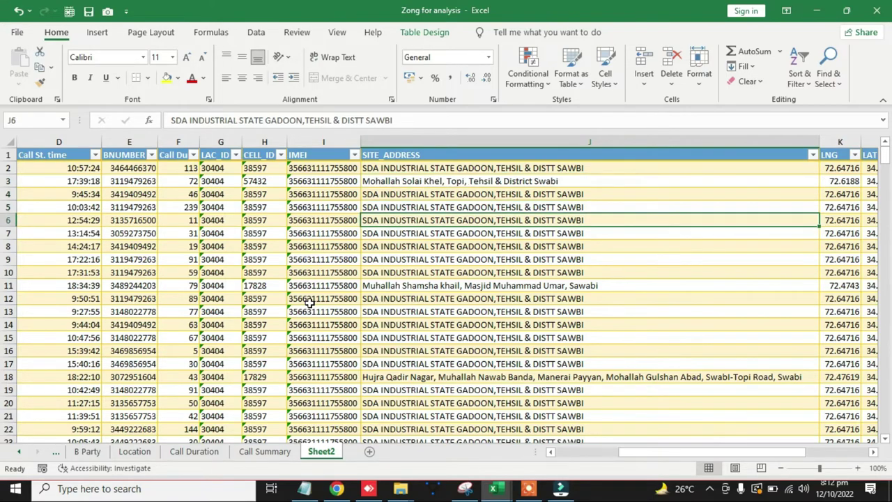
key(Down)
key(Down)
key(Down)
key(Down)
key(Down)
key(Down)
key(Down)
key(Down)
key(Down)
key(Down)
key(Down)
key(Down)
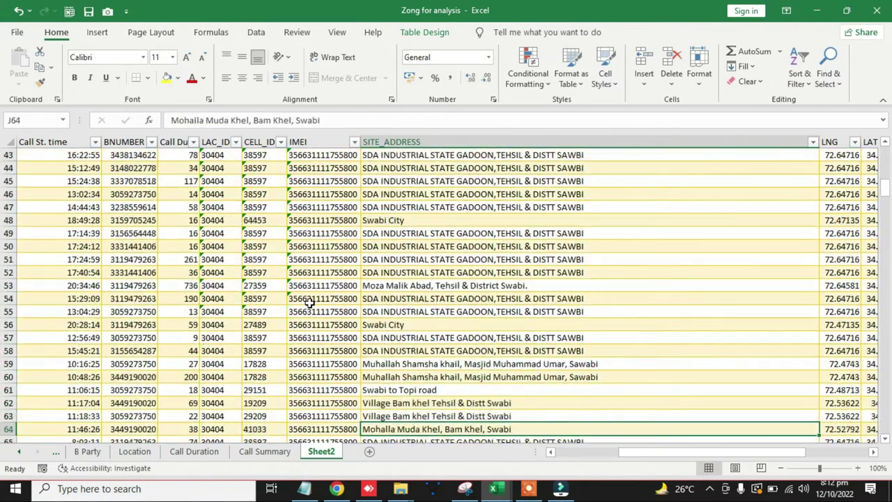
key(Down)
key(Down)
key(Down)
key(ctrl+Up)
key(ctrl+Left)
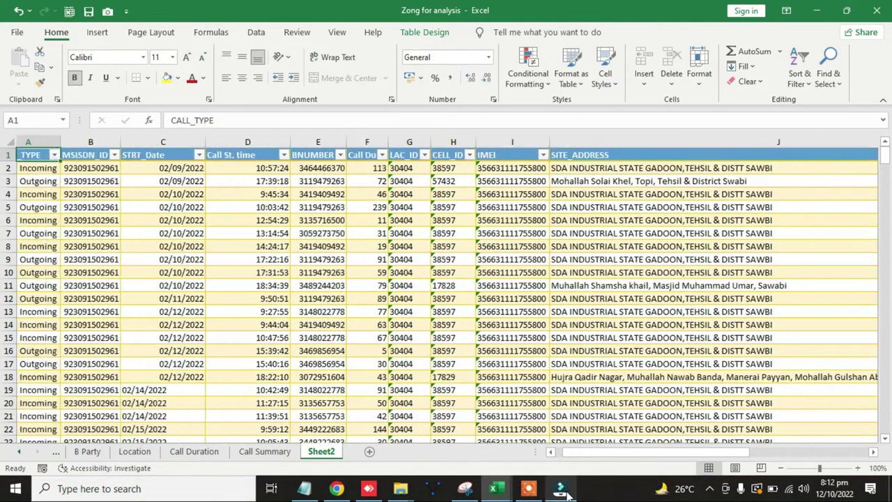